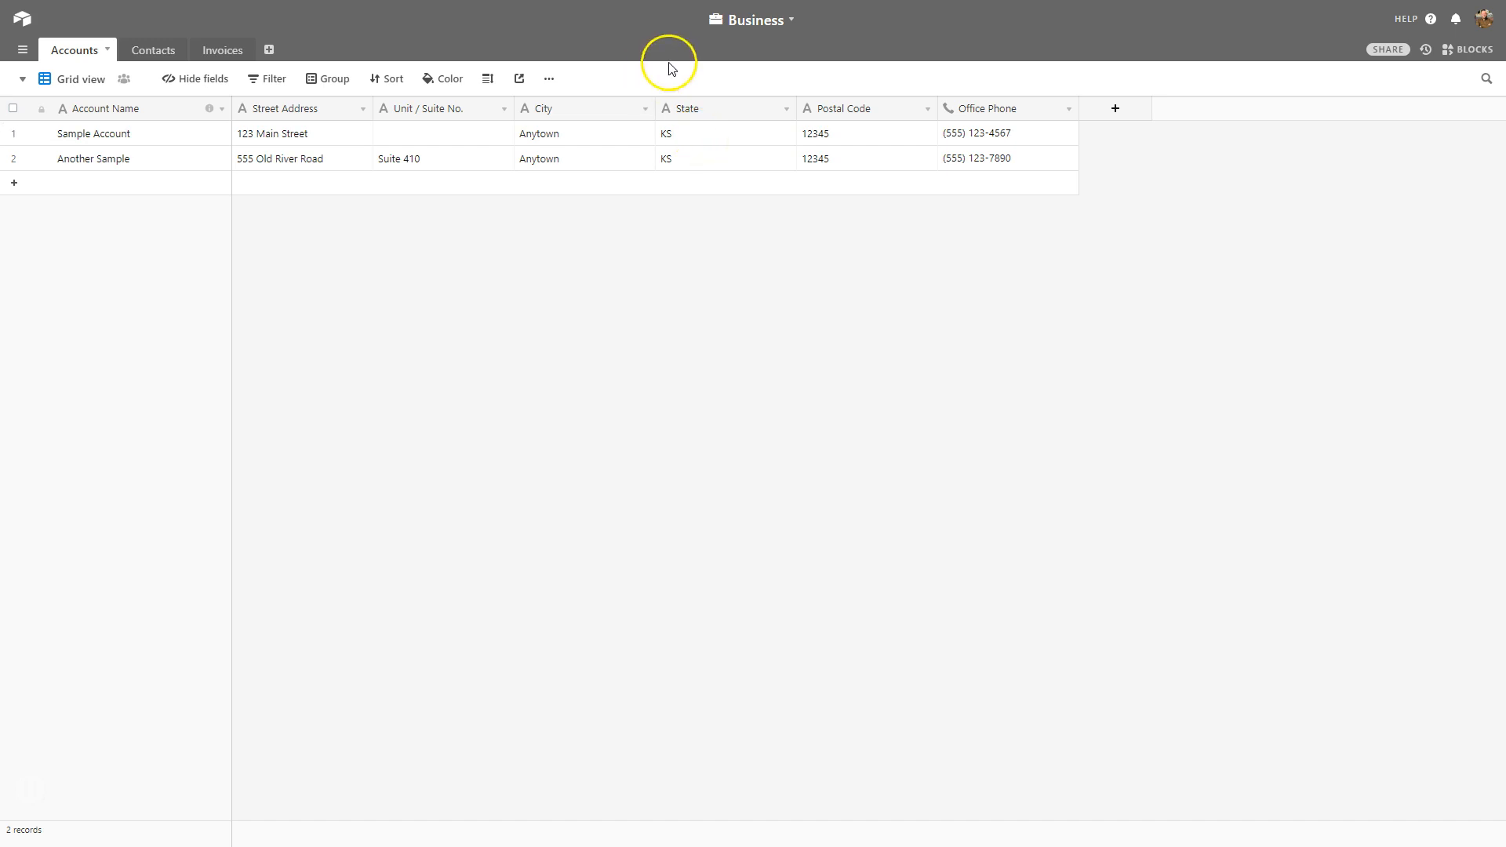
Review the Contacts, Invoices and Accounts tables, finishing on Contacts.
left_click(180, 52)
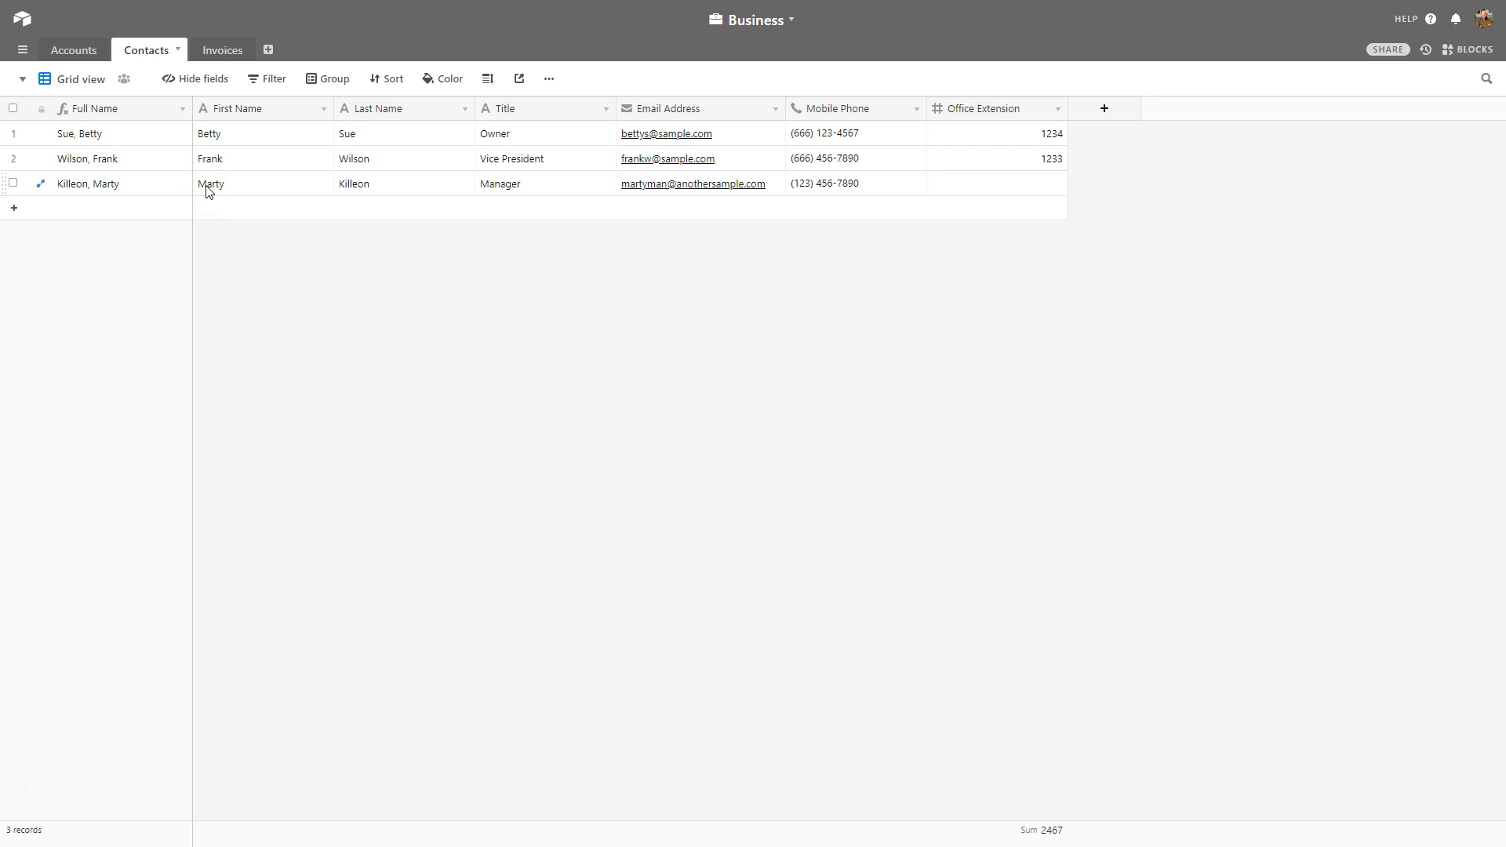
left_click(218, 49)
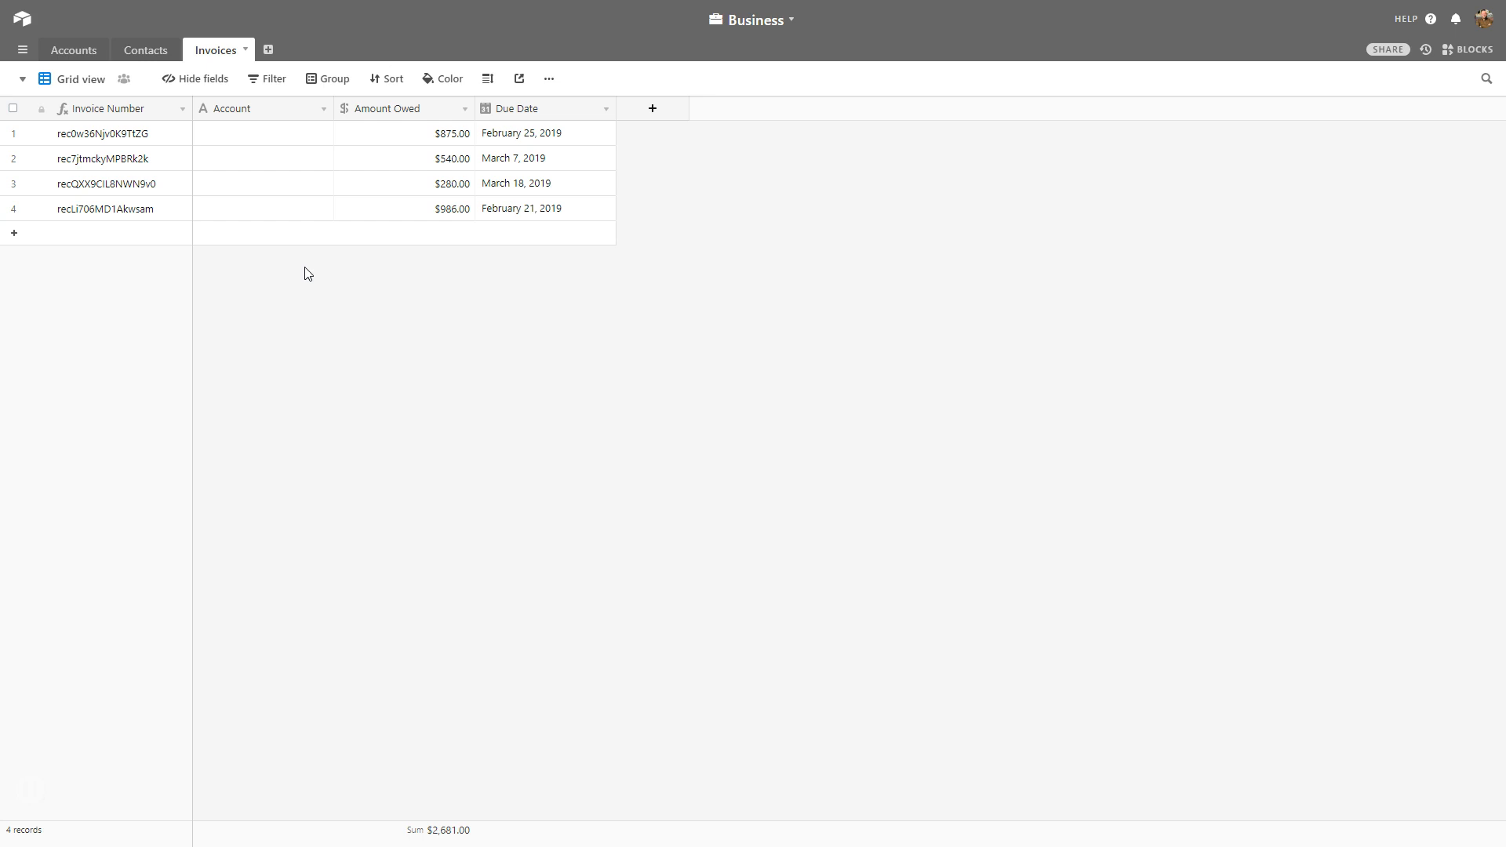
left_click(136, 50)
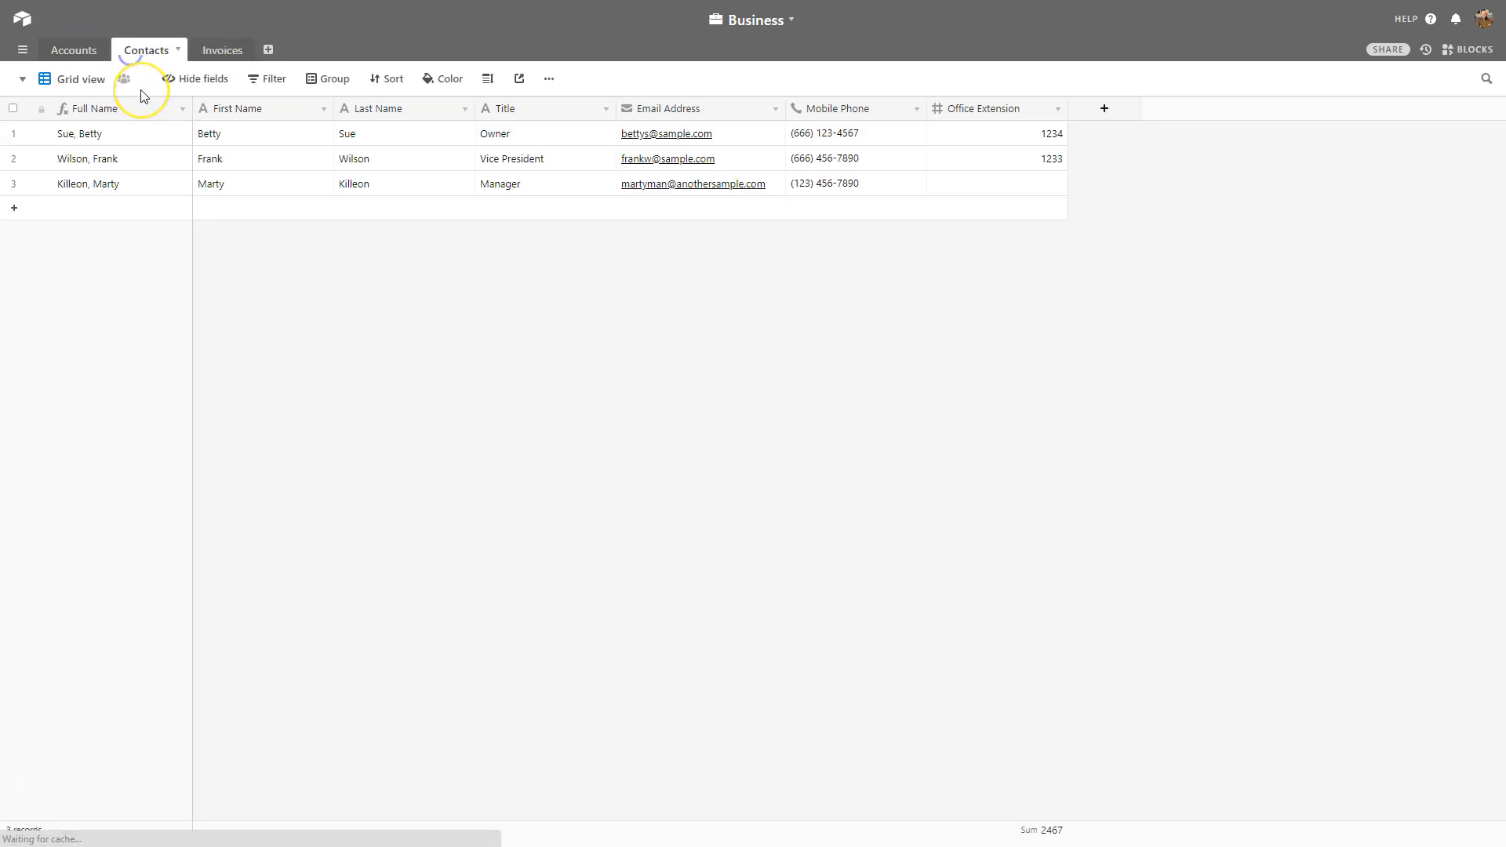
left_click(86, 58)
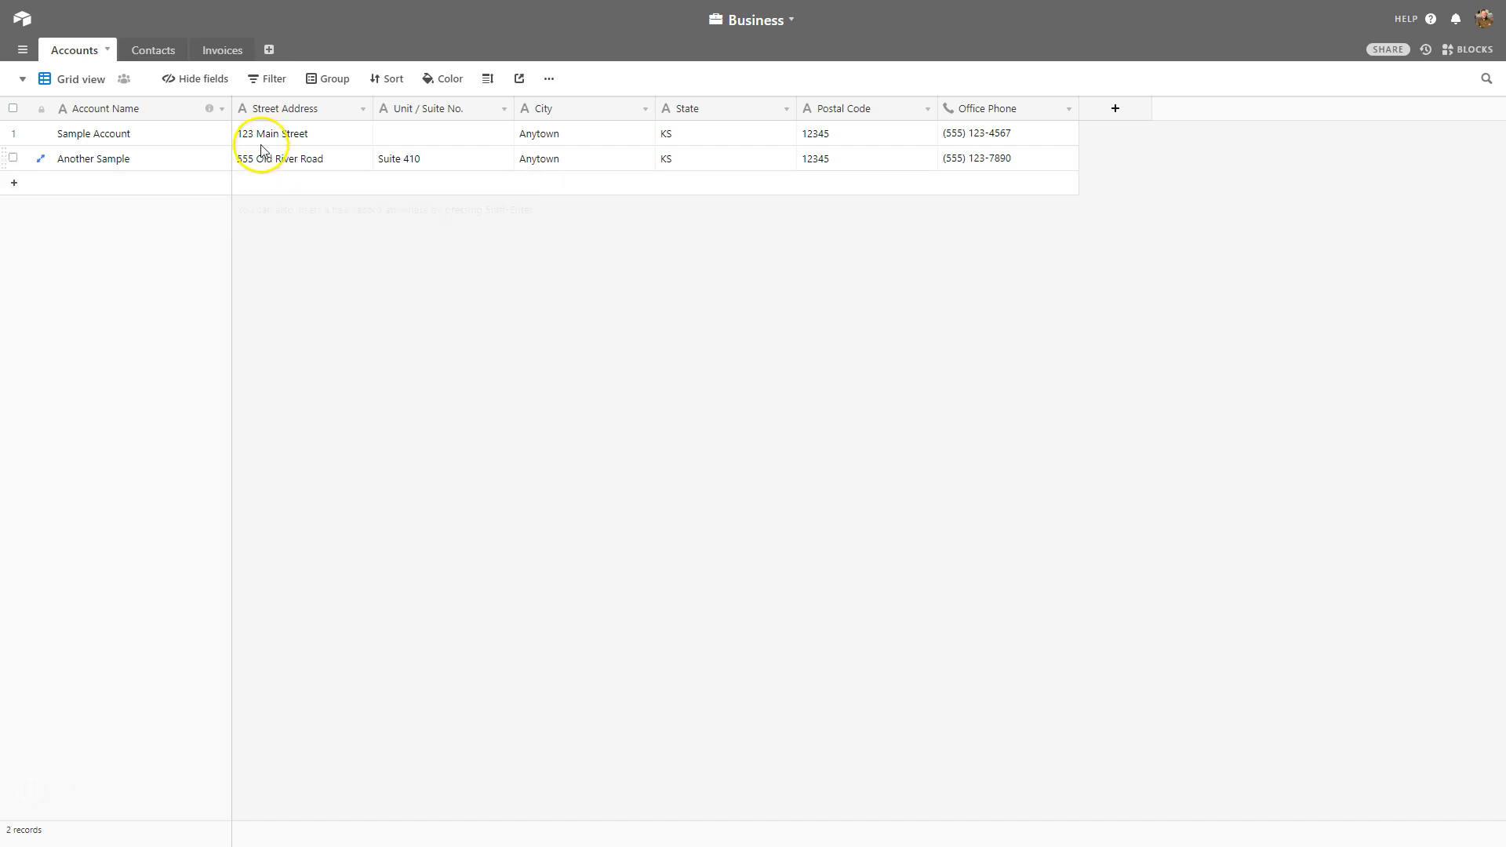
left_click(154, 49)
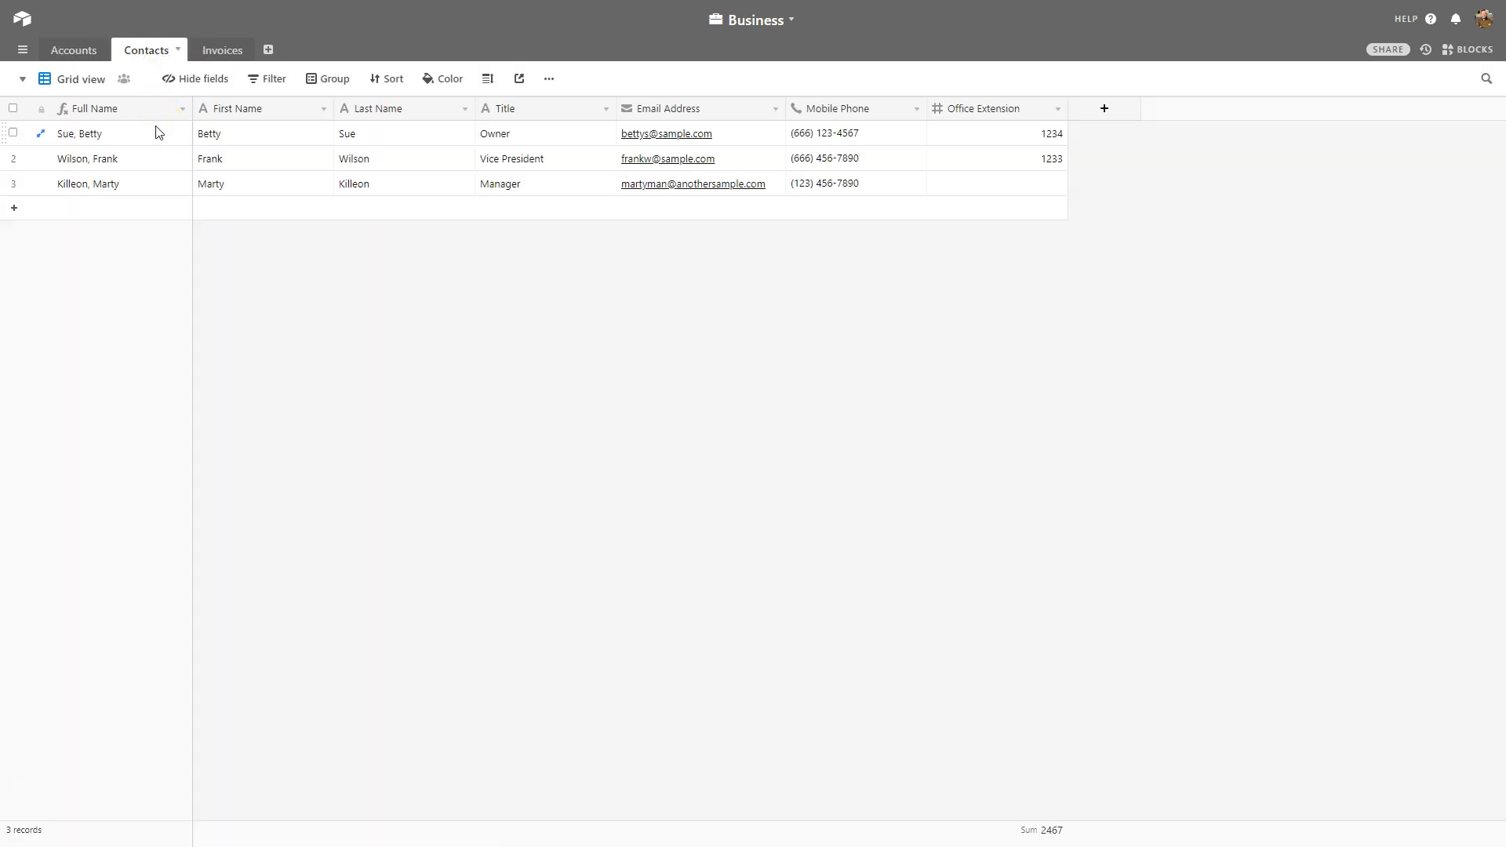
Point out the first contact's details in the Contacts table, then clear the selection.
left_click(215, 131)
left_click(373, 134)
left_click(490, 130)
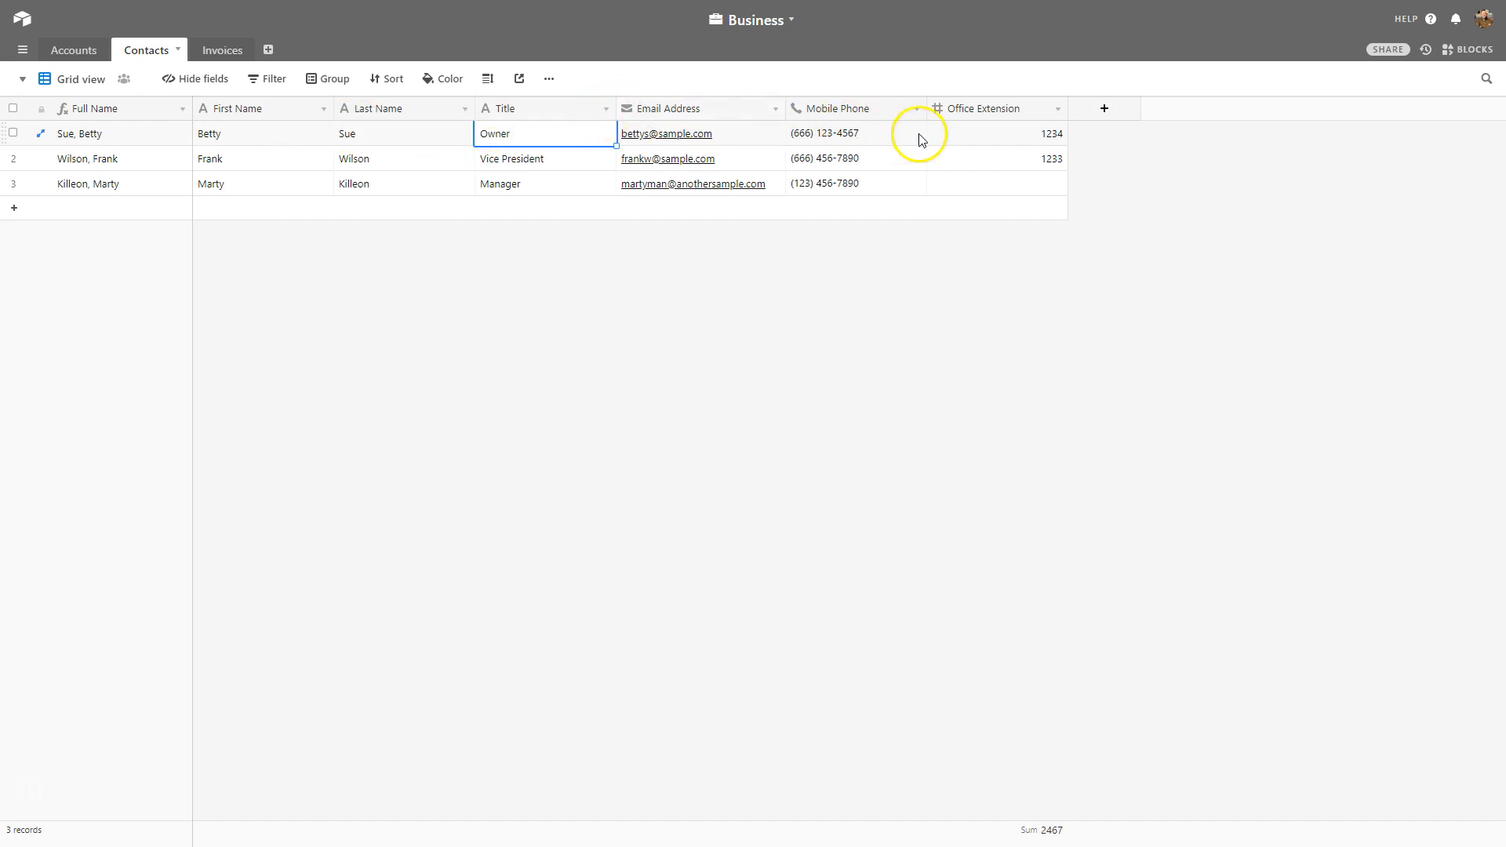
left_click(922, 317)
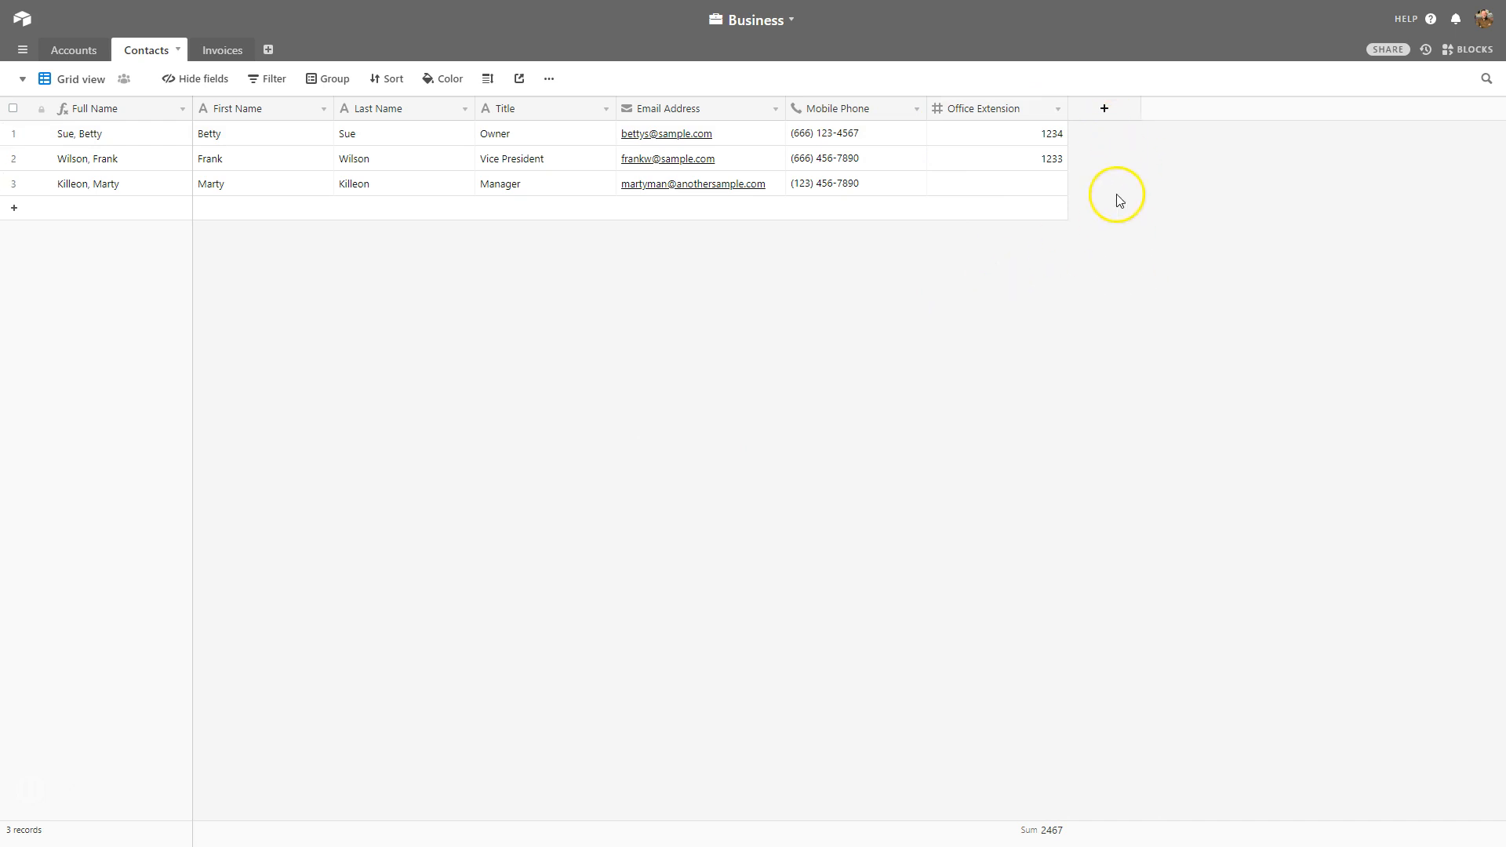
Create an 'Account' field in Contacts that links to one Accounts record per contact.
left_click(1102, 119)
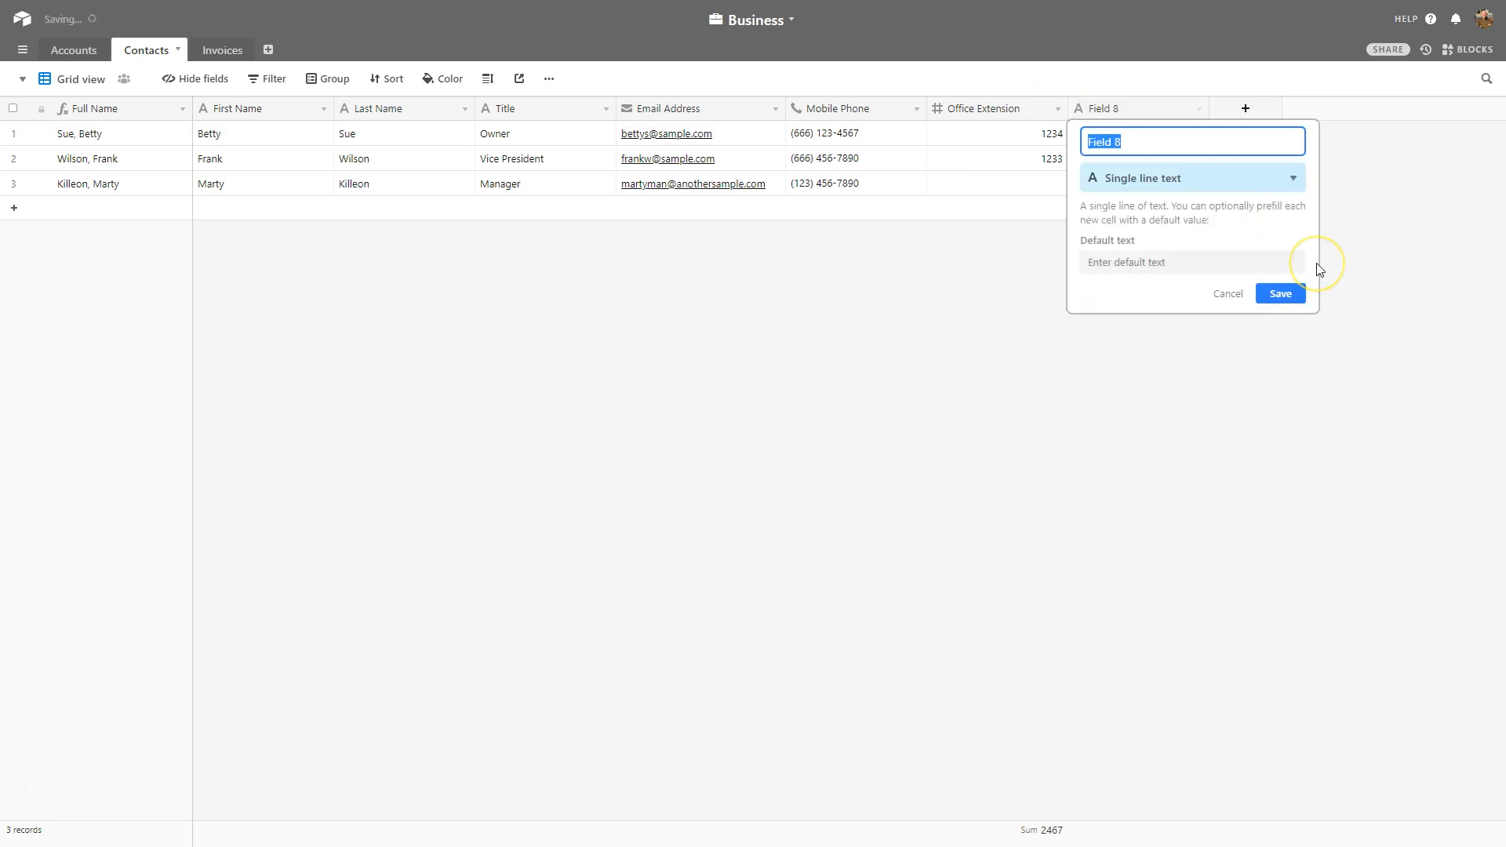
type("Account")
left_click(1226, 184)
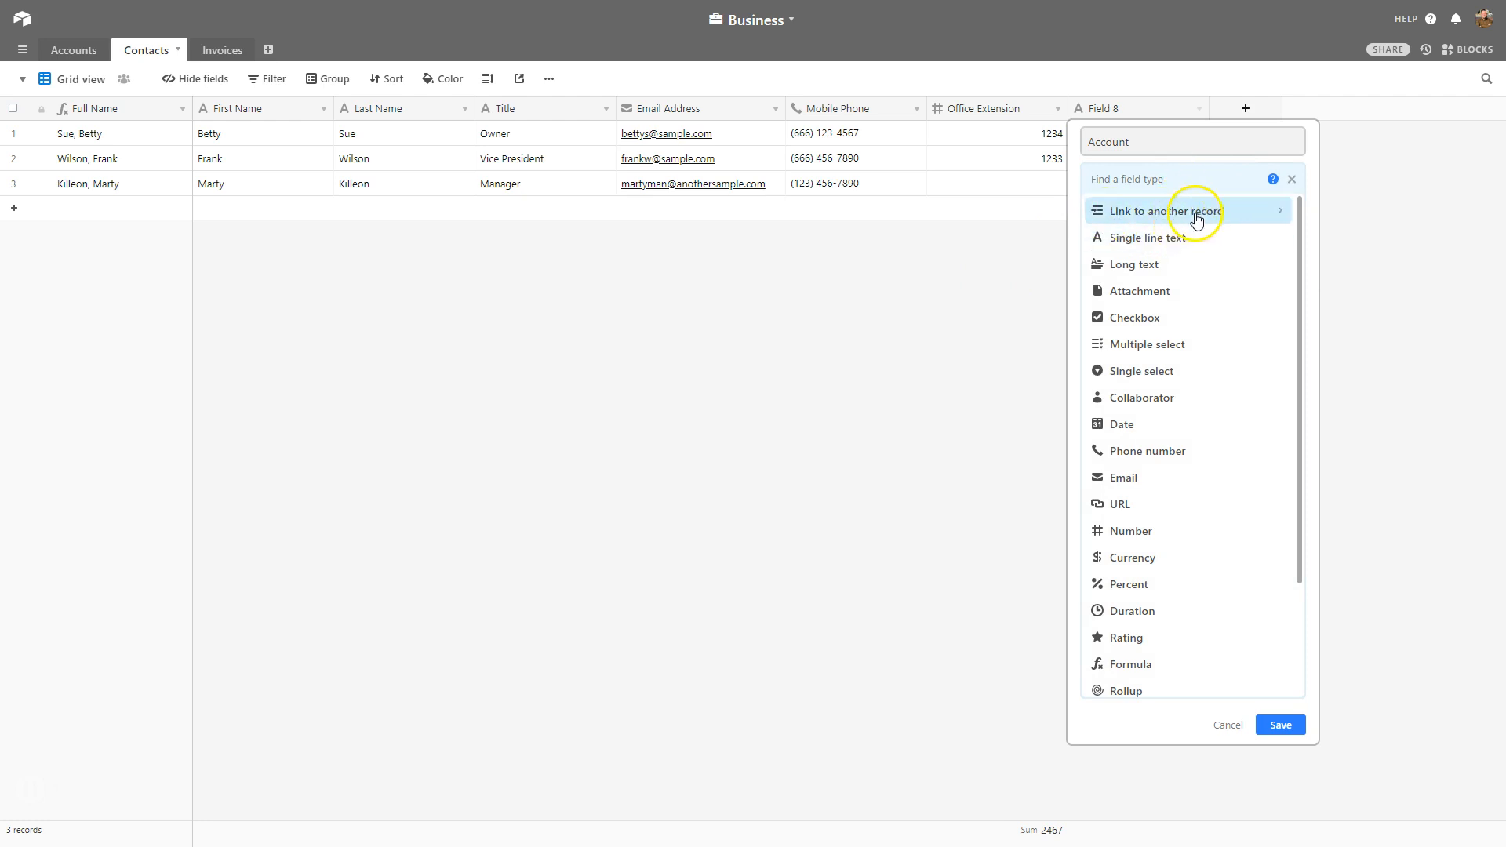
left_click(1196, 216)
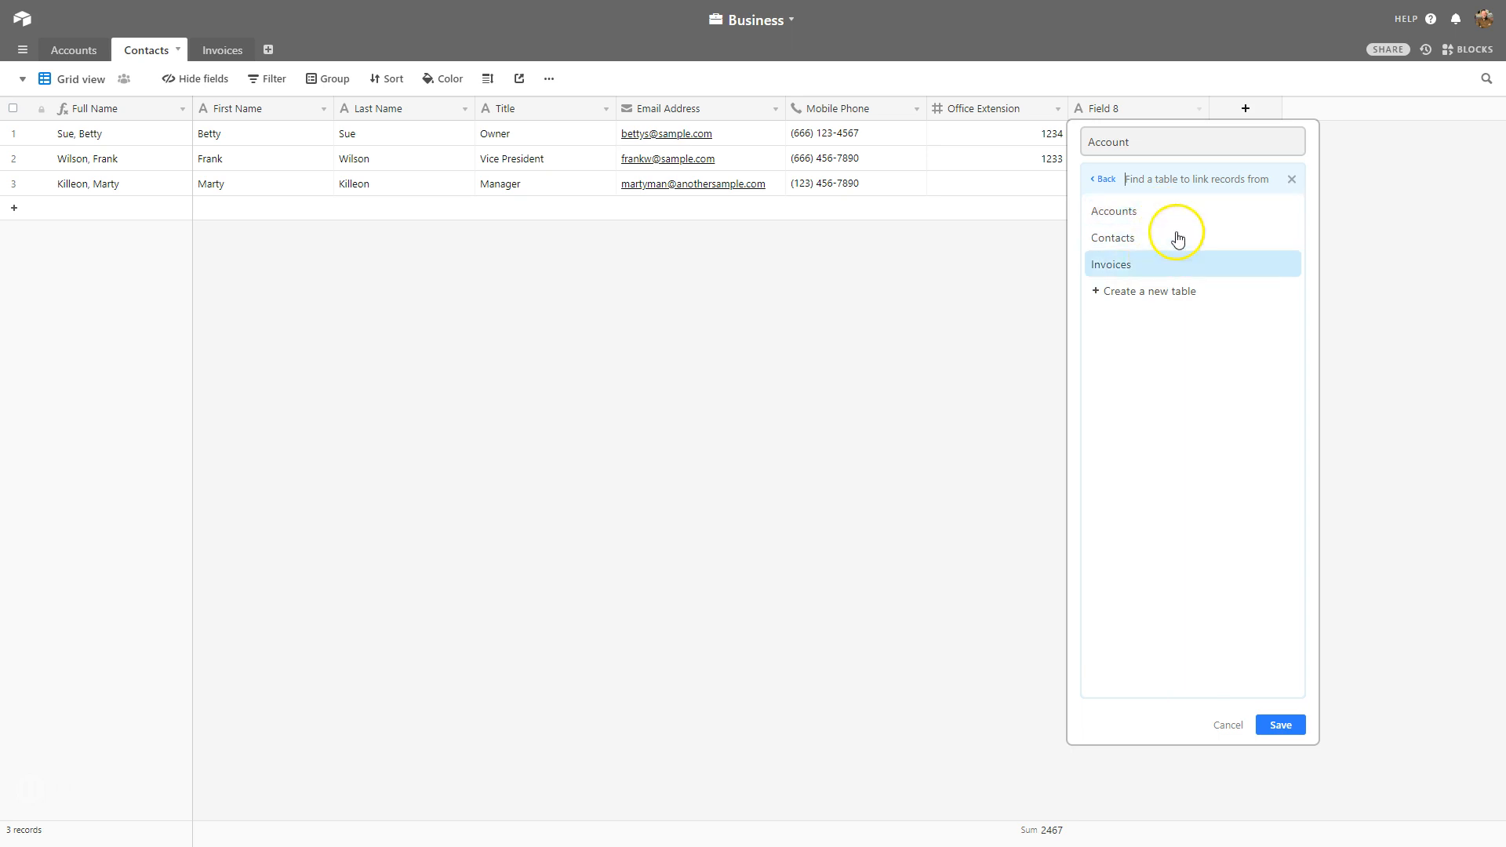
left_click(1161, 211)
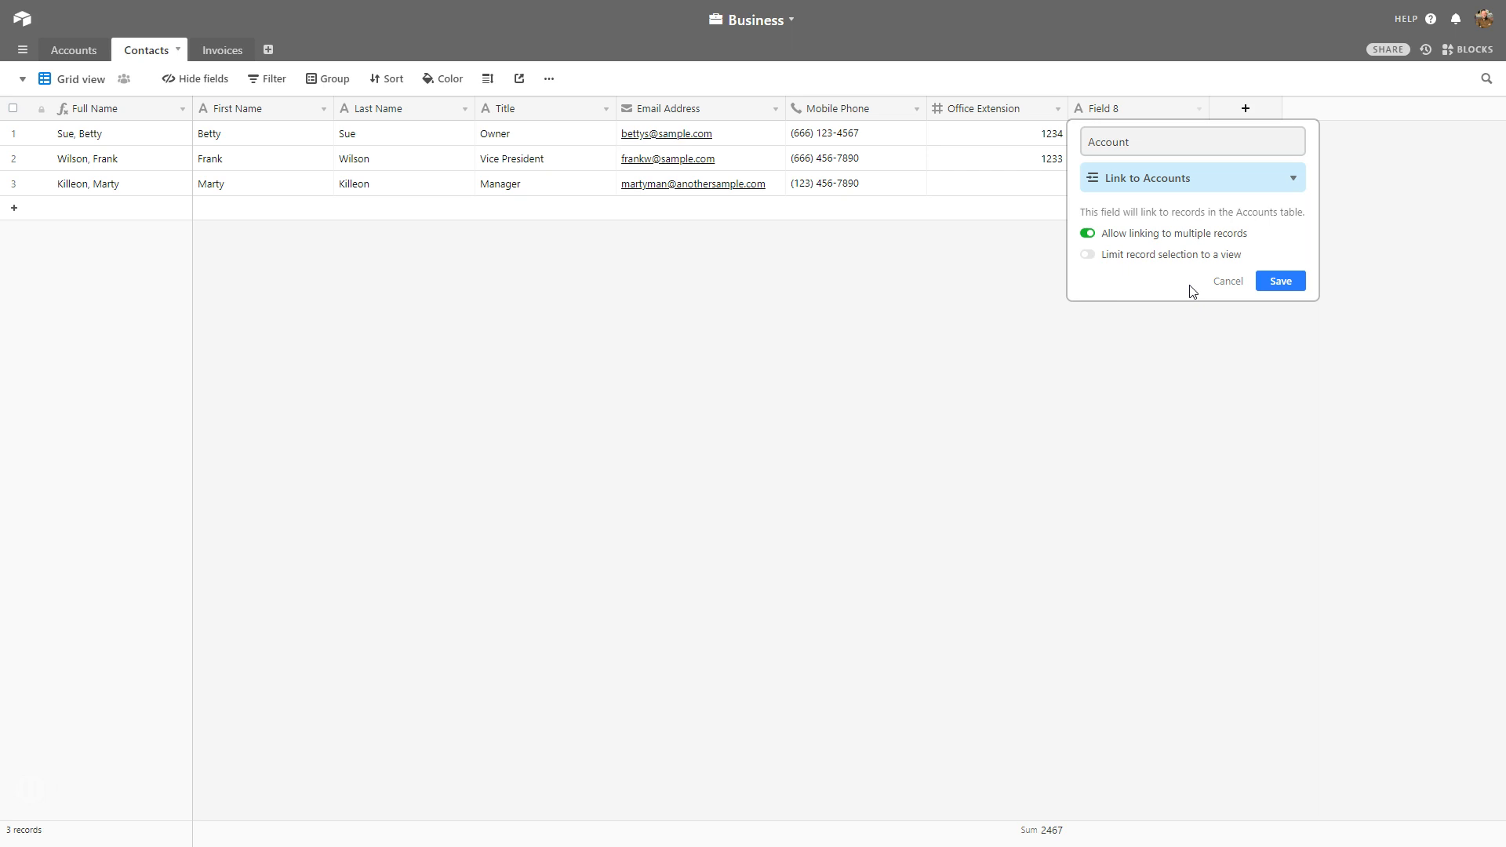
left_click(1195, 235)
left_click(1287, 284)
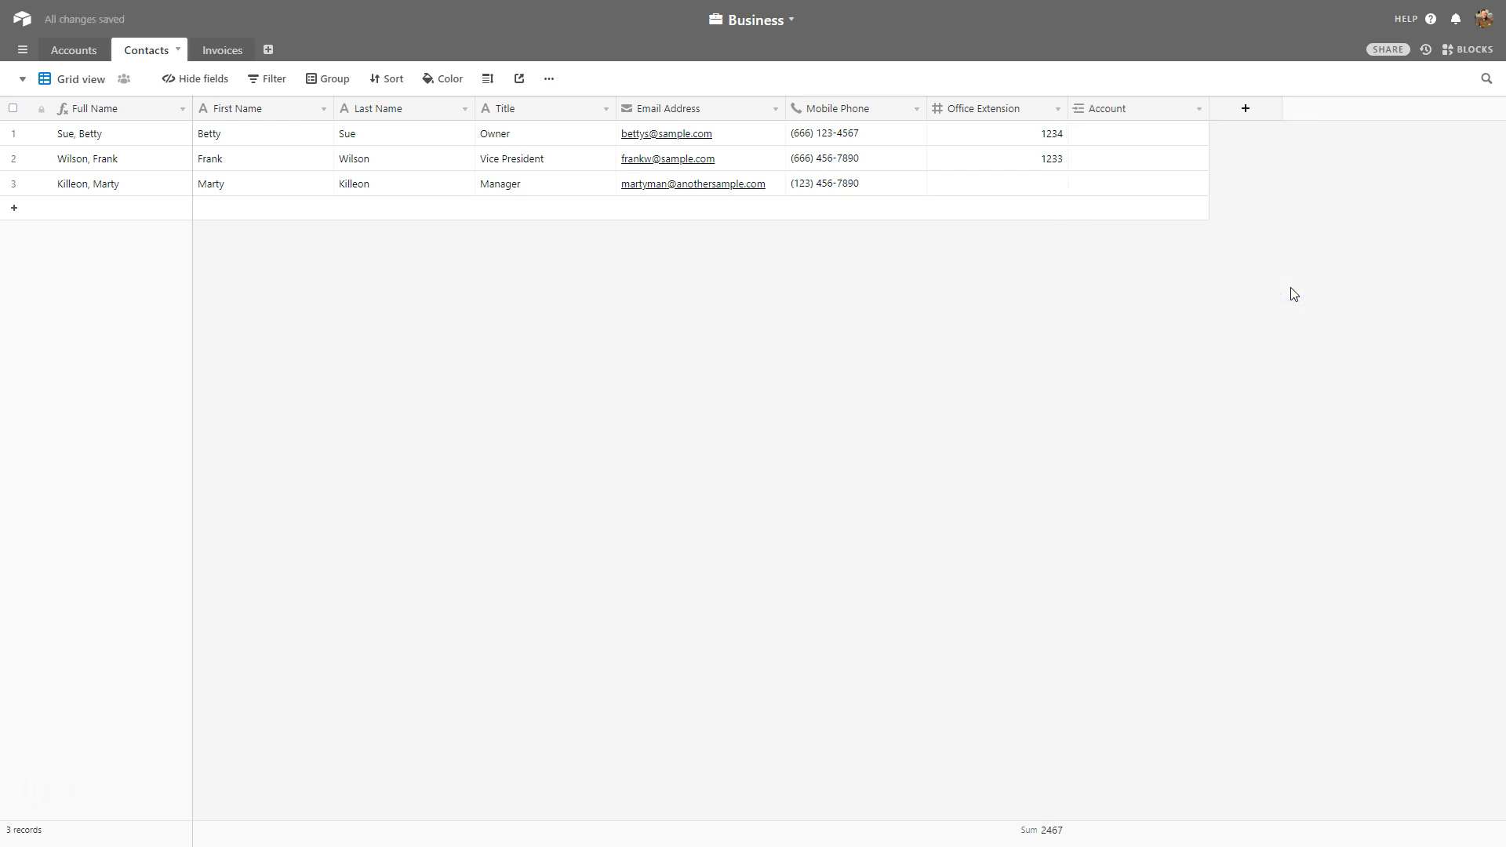
Link the first contact to Sample Account from the Accounts table, then view it in Contacts.
left_click(89, 60)
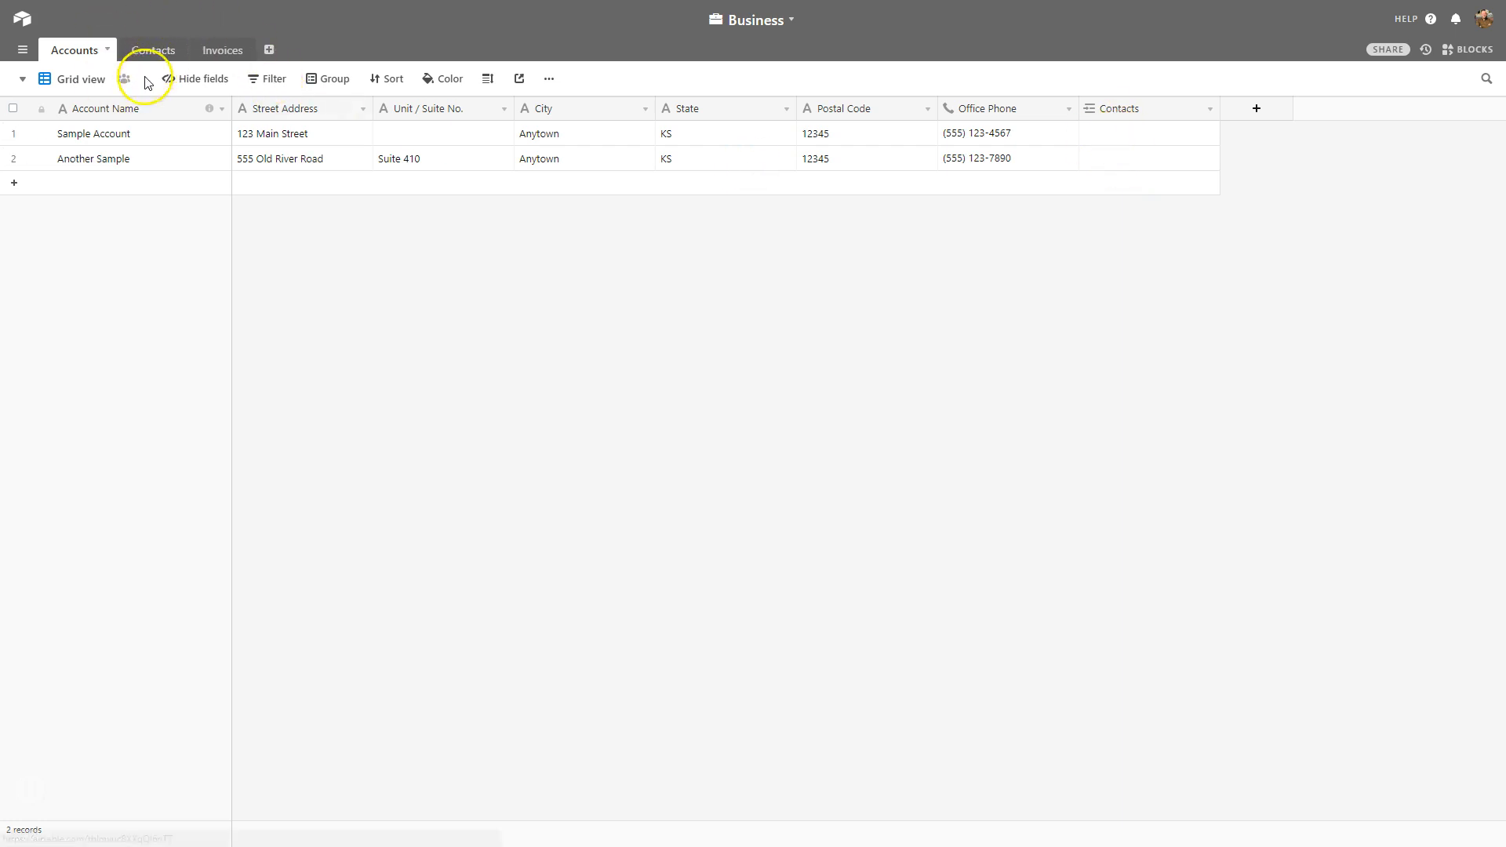
left_click(76, 134)
left_click(1126, 132)
left_click(1094, 136)
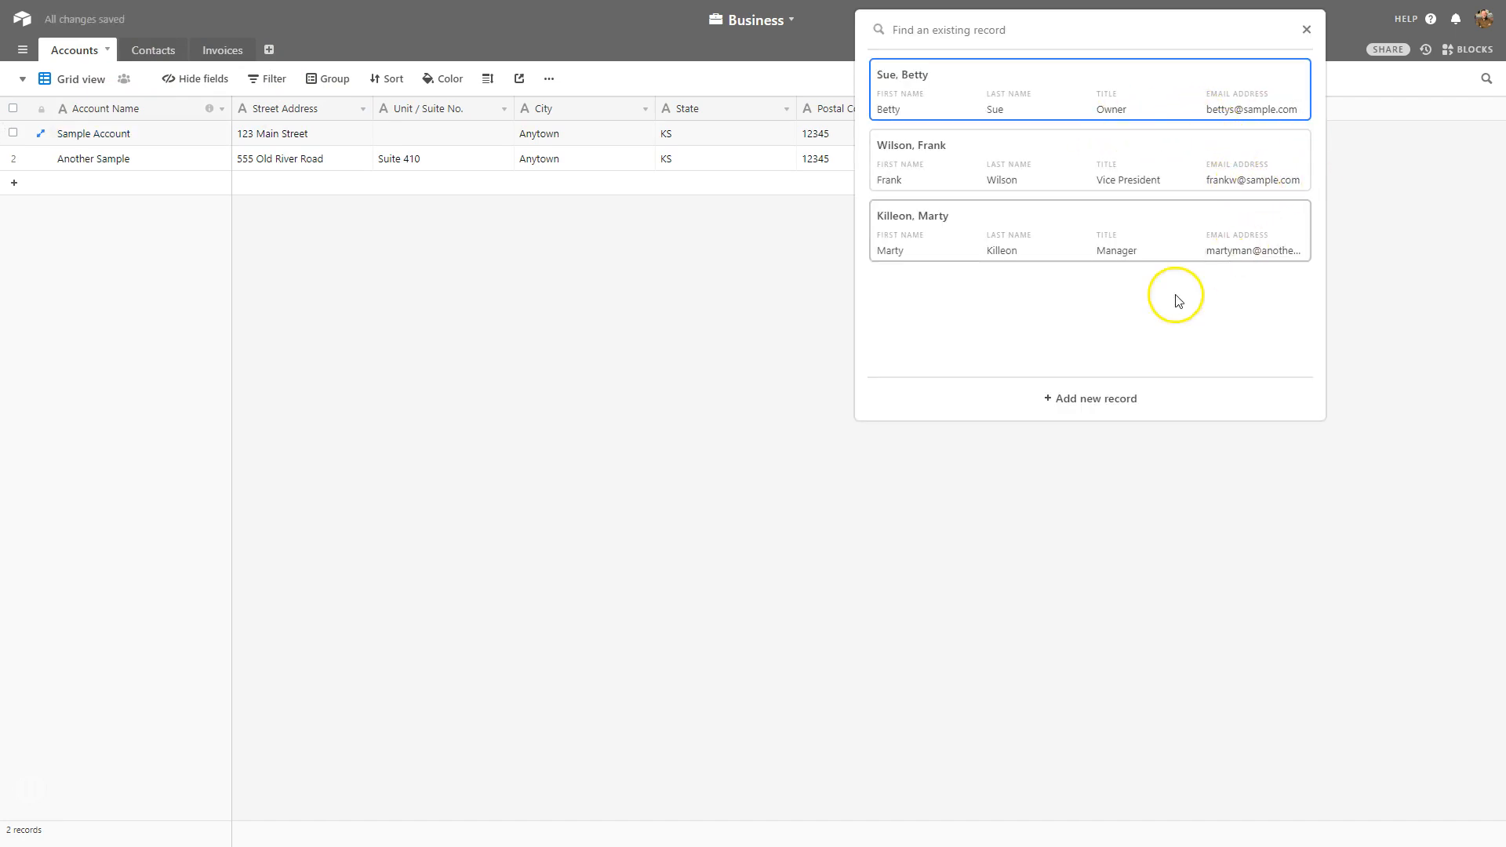
left_click(998, 73)
left_click(963, 259)
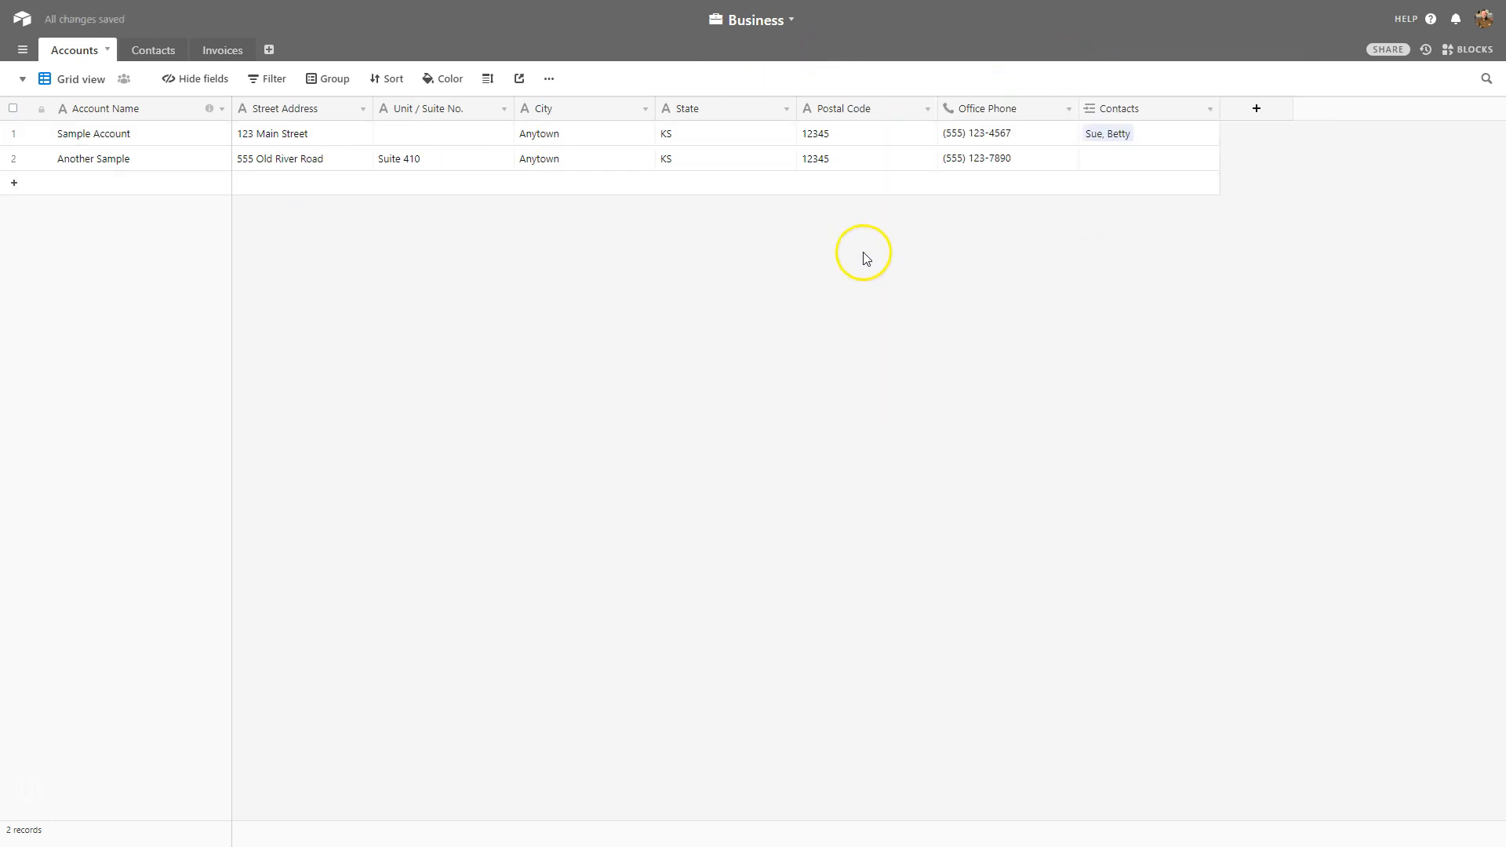
left_click(153, 50)
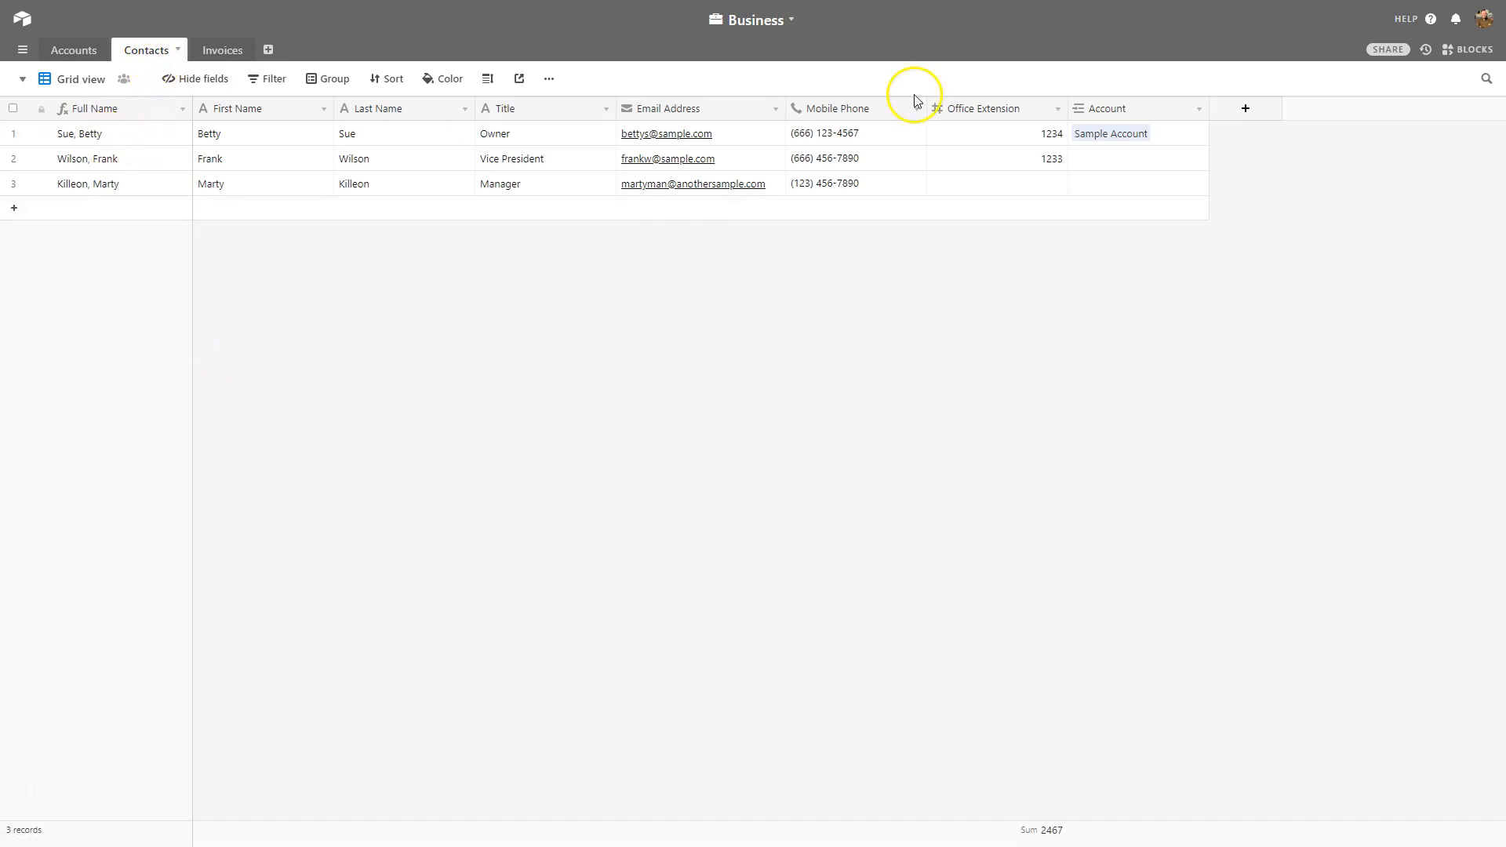
Link the second contact to Sample Account.
left_click(98, 159)
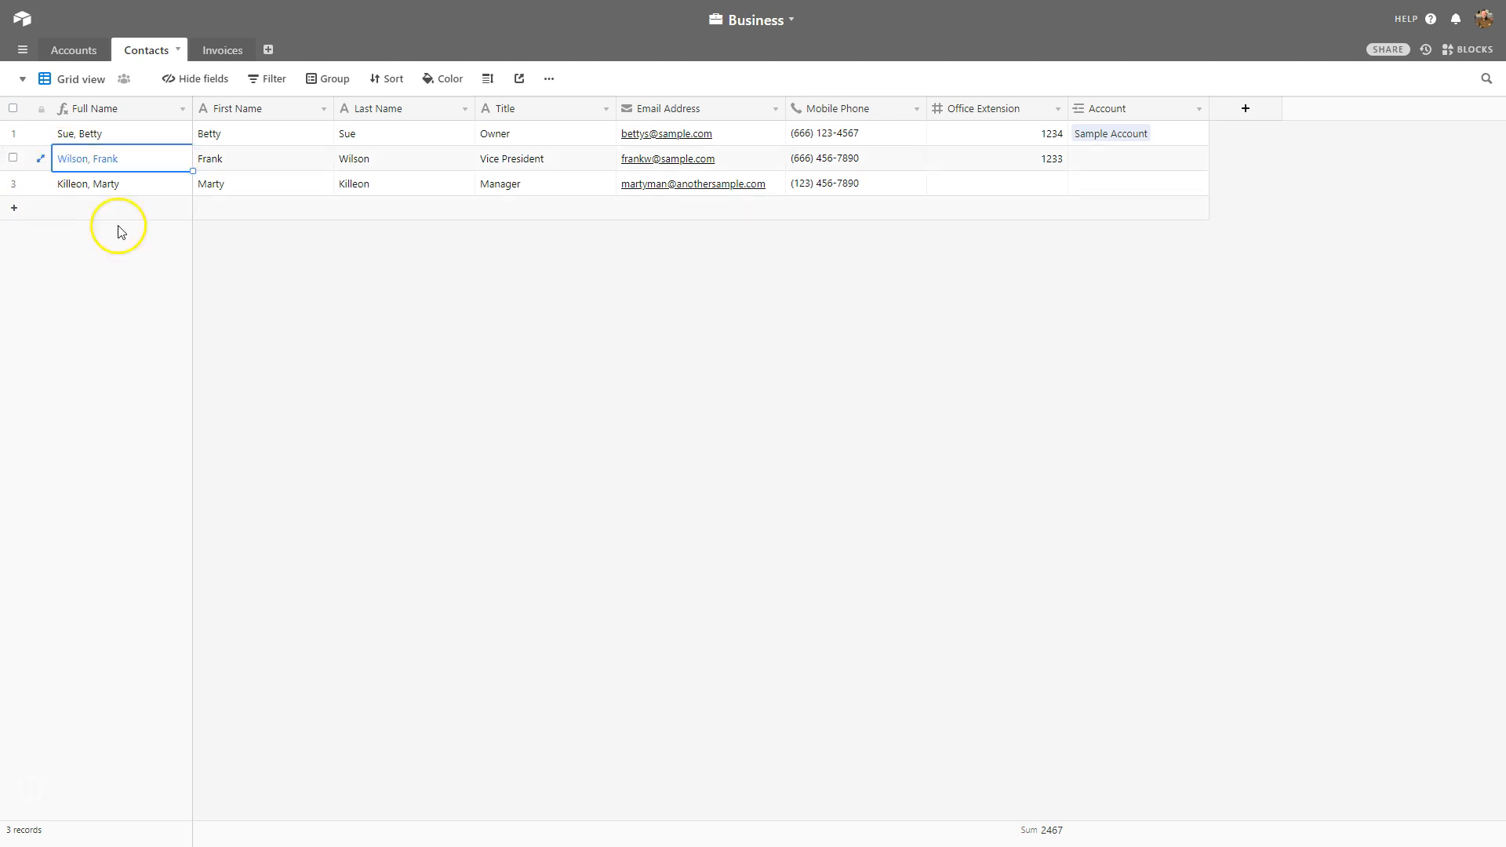
left_click(1118, 158)
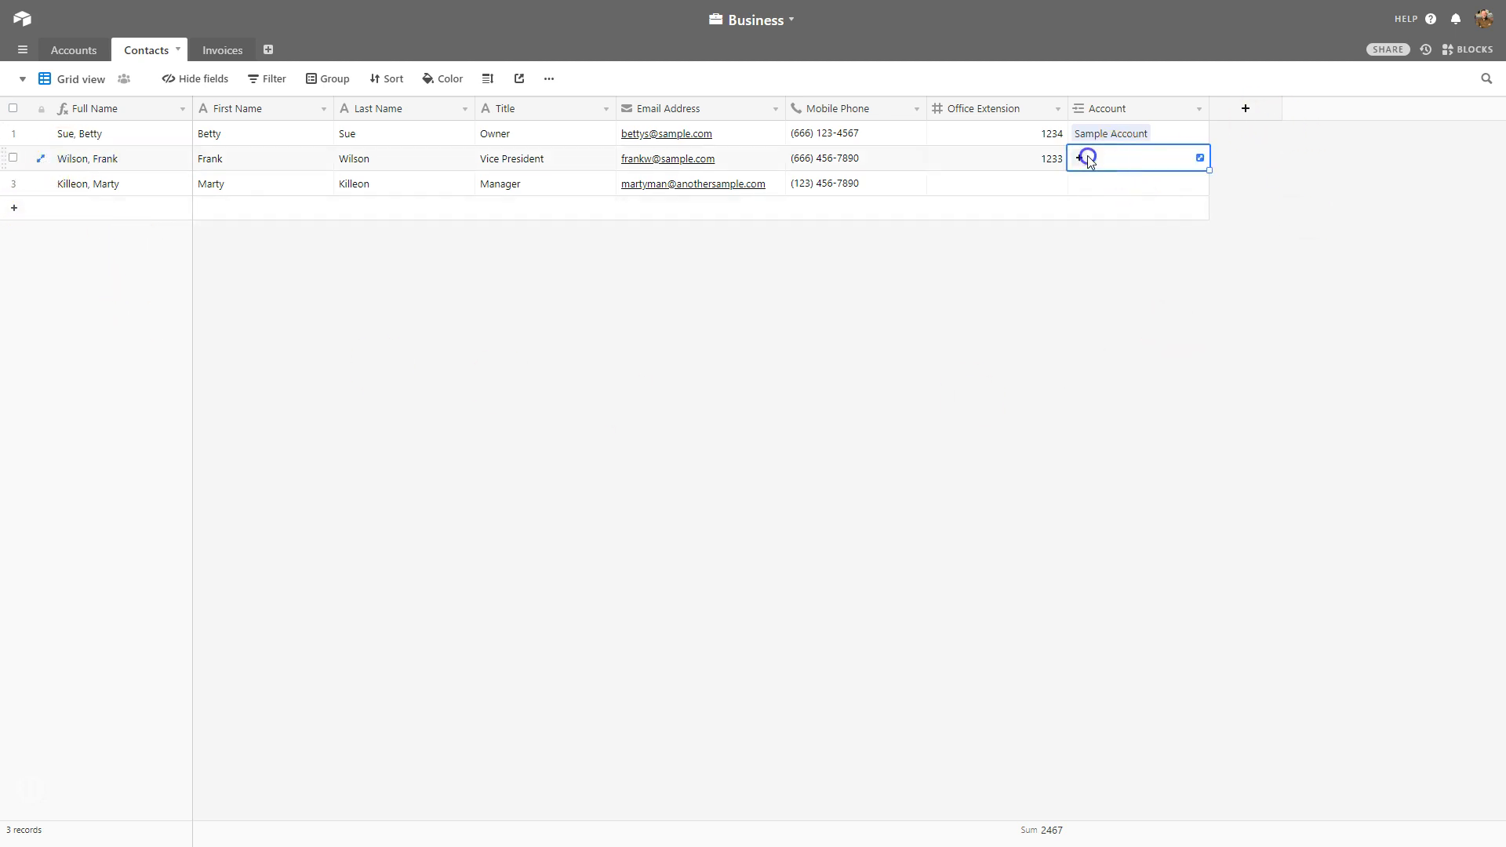
left_click(1080, 159)
left_click(980, 88)
left_click(1117, 341)
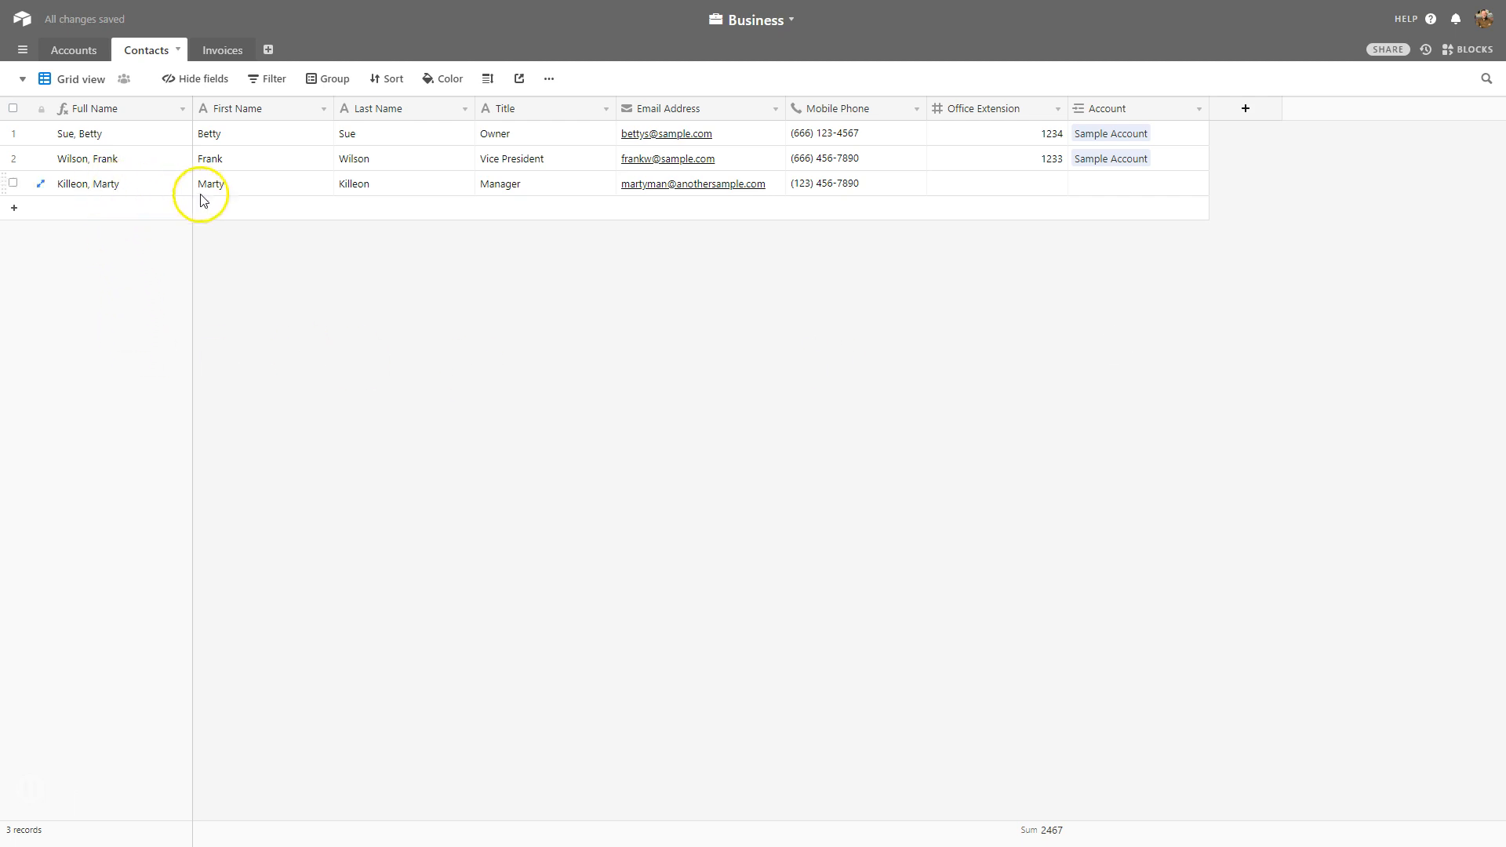
Link the third contact to Another Sample and compare the links in Accounts.
left_click(1103, 183)
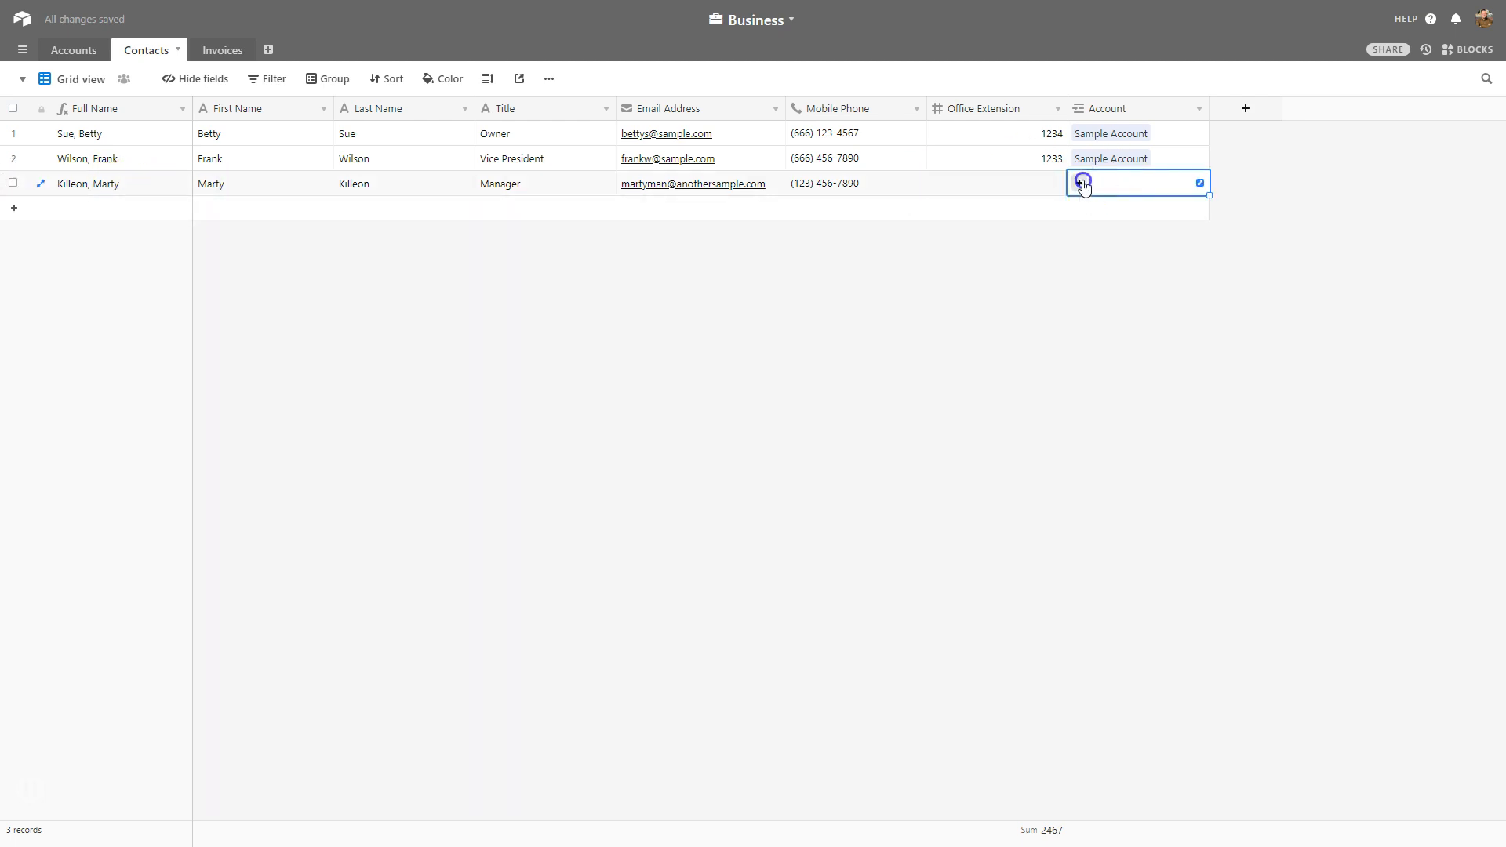
left_click(1079, 183)
left_click(915, 175)
left_click(1075, 370)
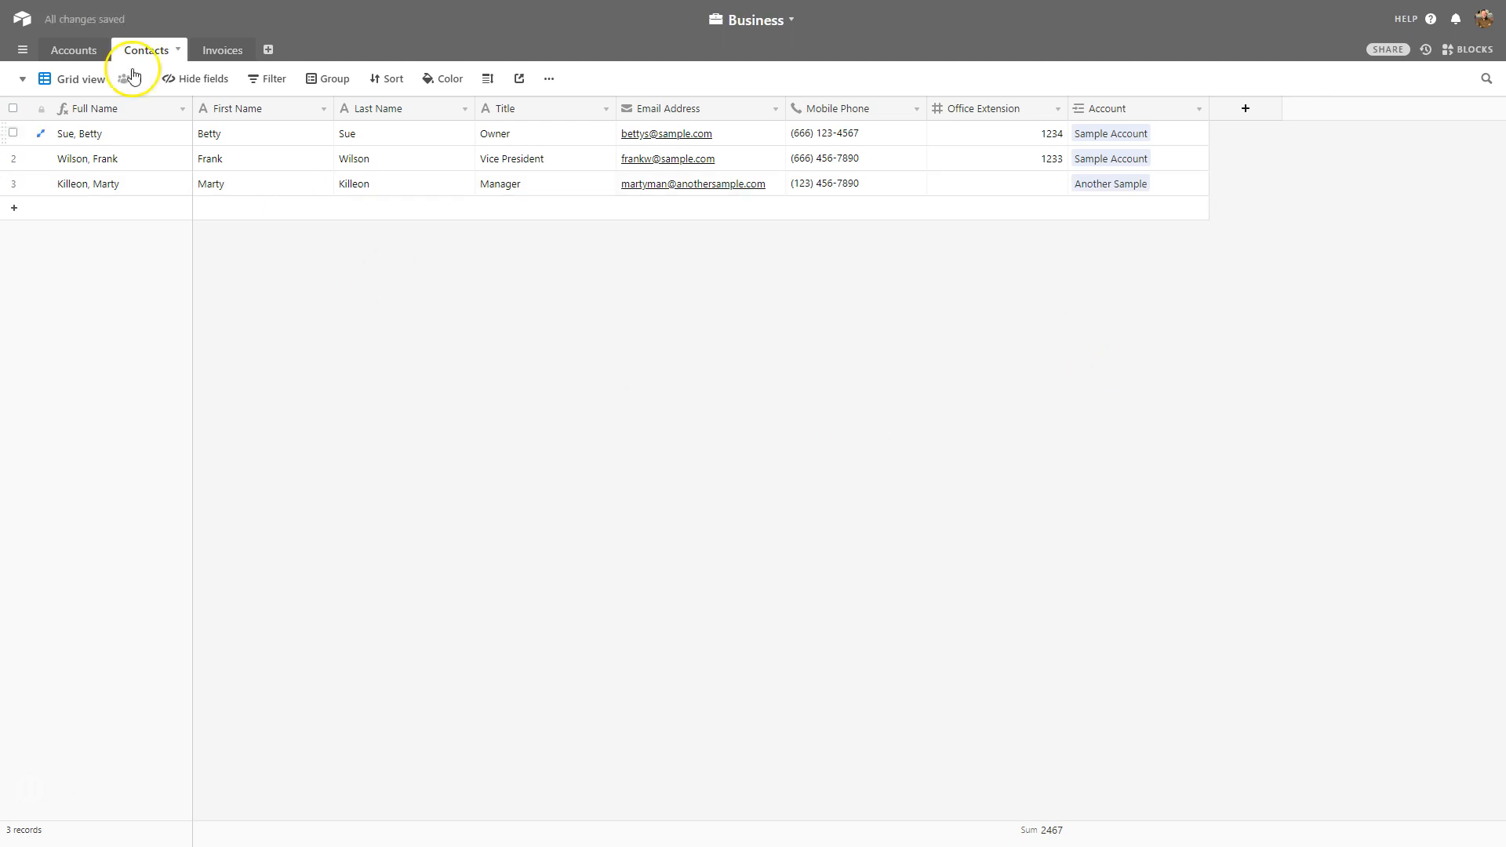
left_click(72, 50)
left_click(126, 49)
left_click(83, 51)
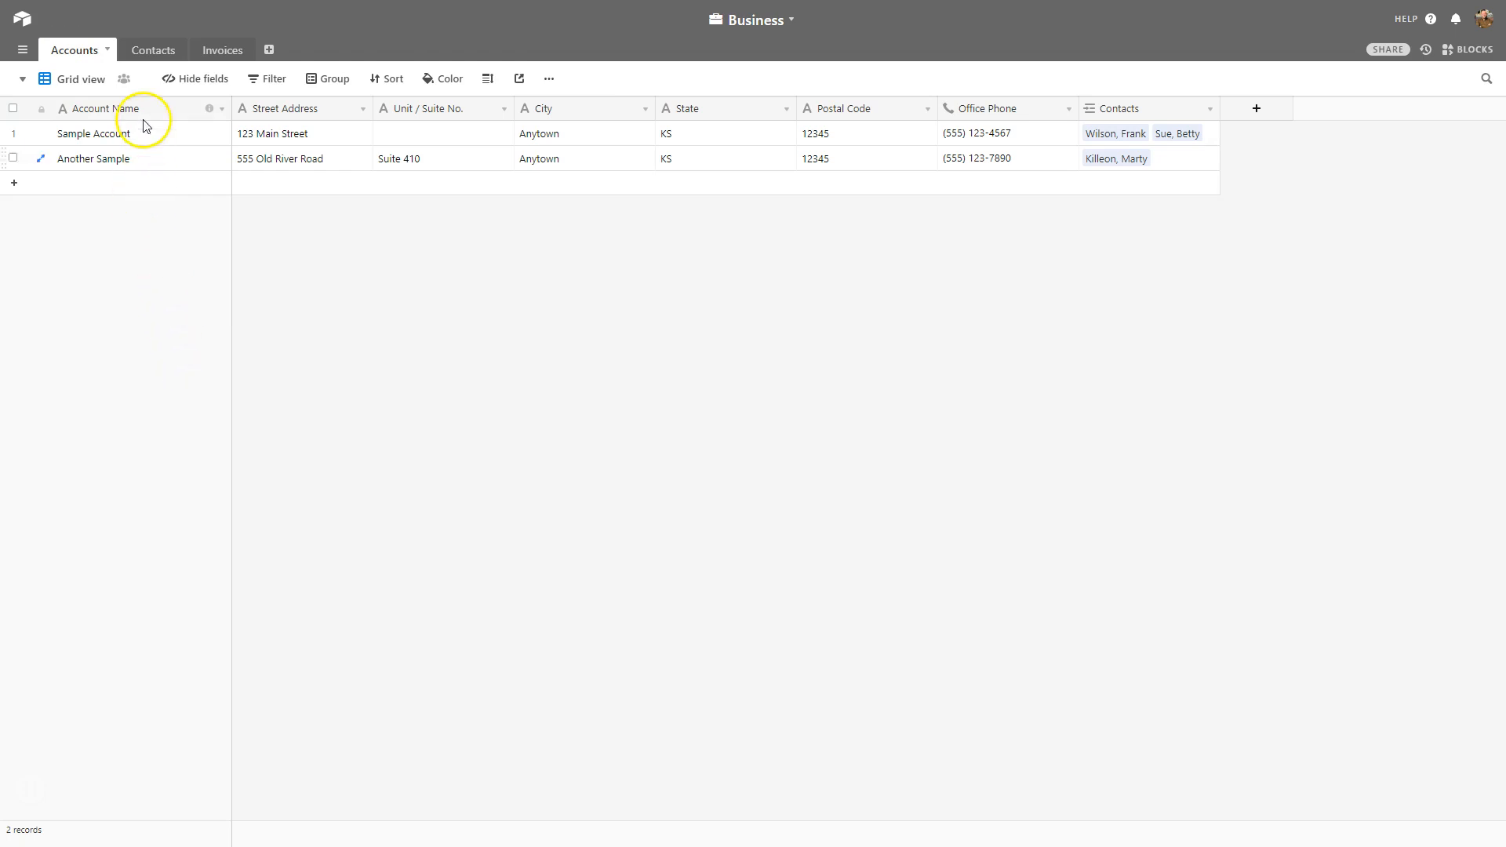
left_click(225, 52)
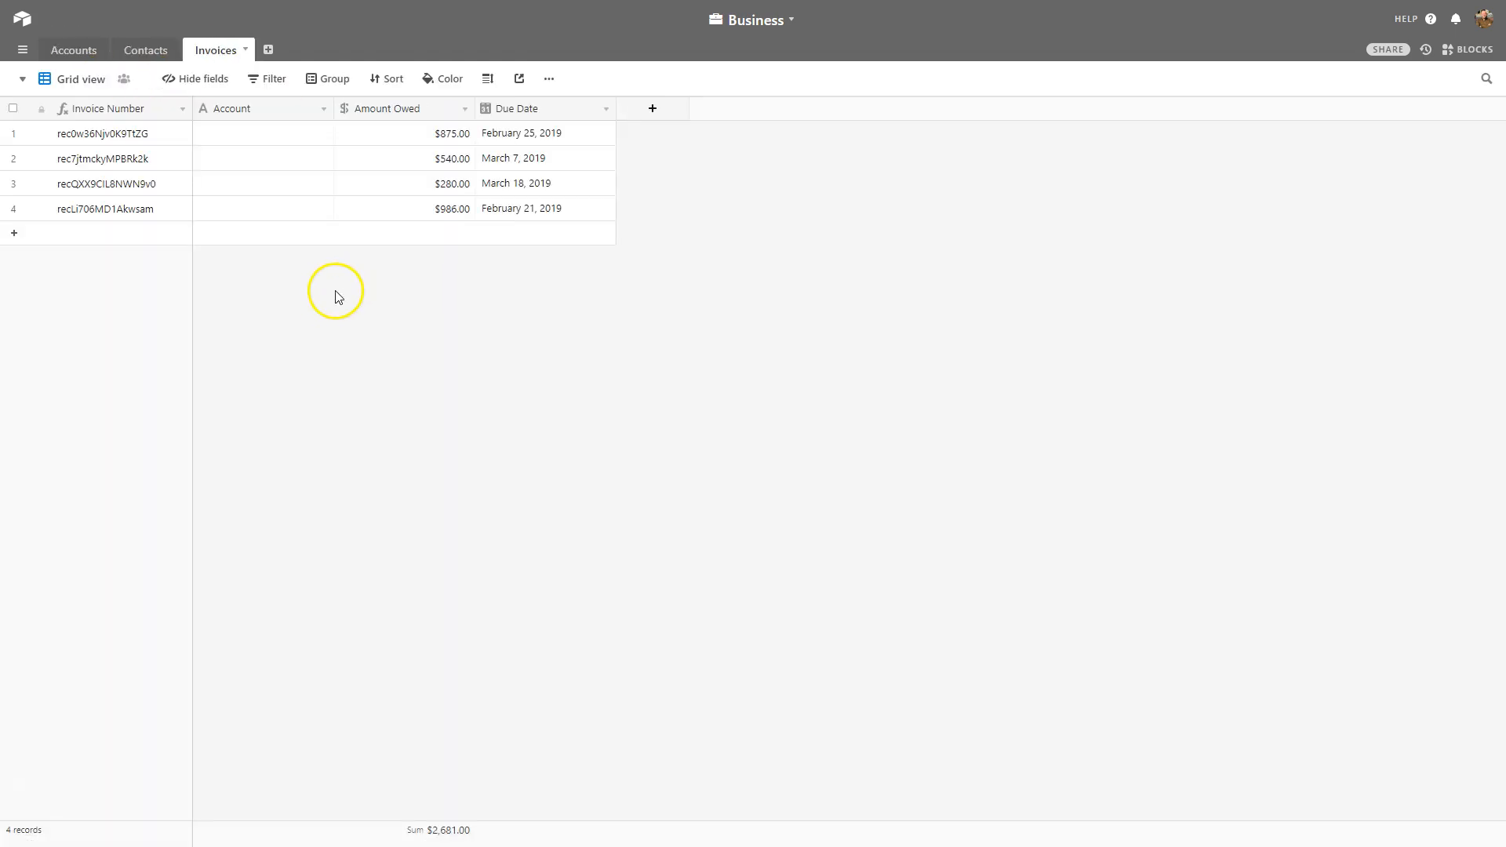
Convert the Invoices Account field to a link to Accounts, one account per invoice.
left_click(324, 110)
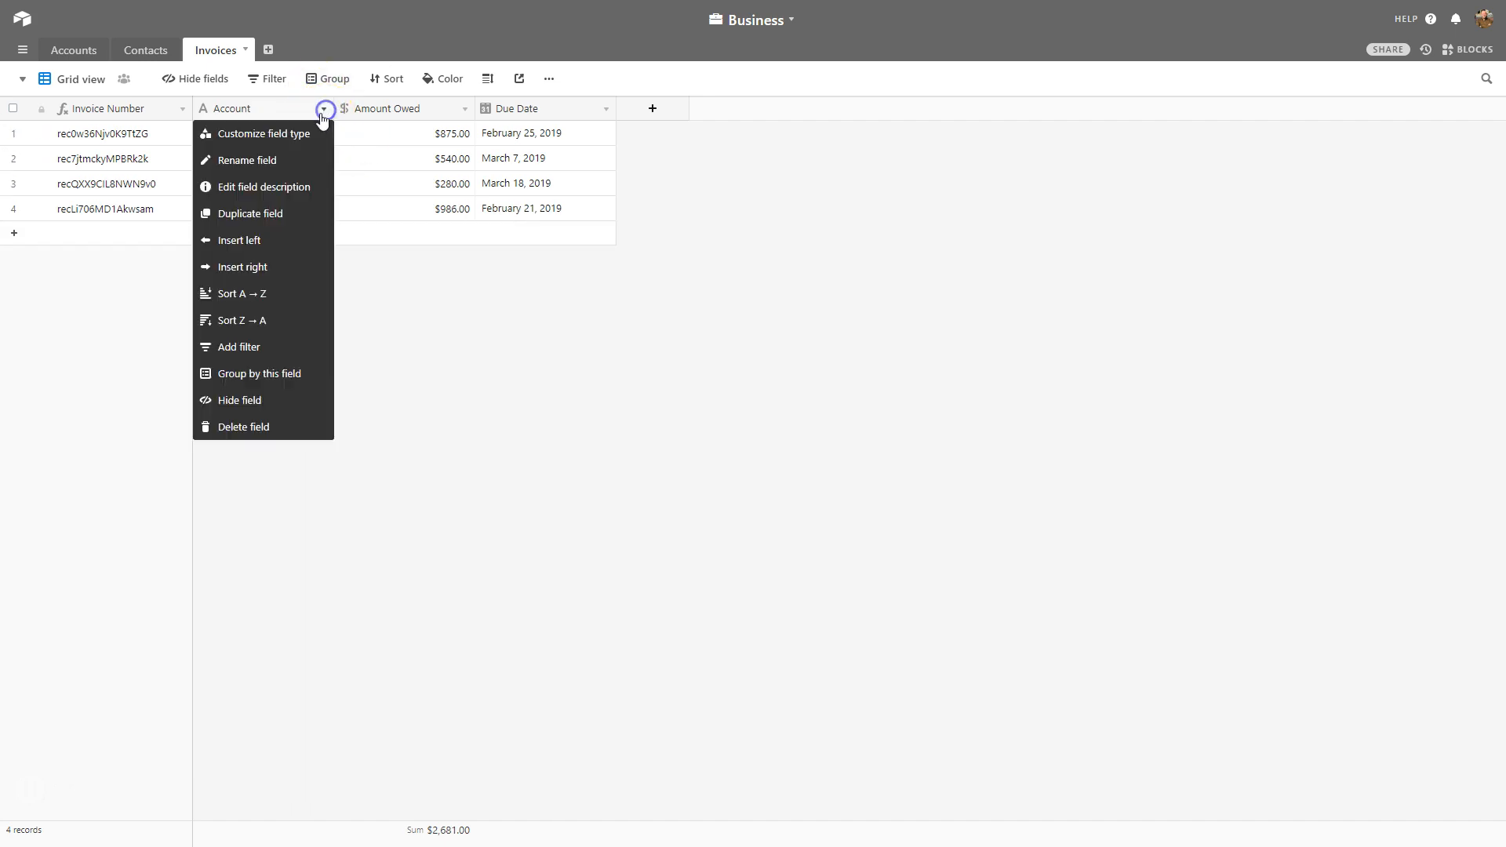
left_click(303, 135)
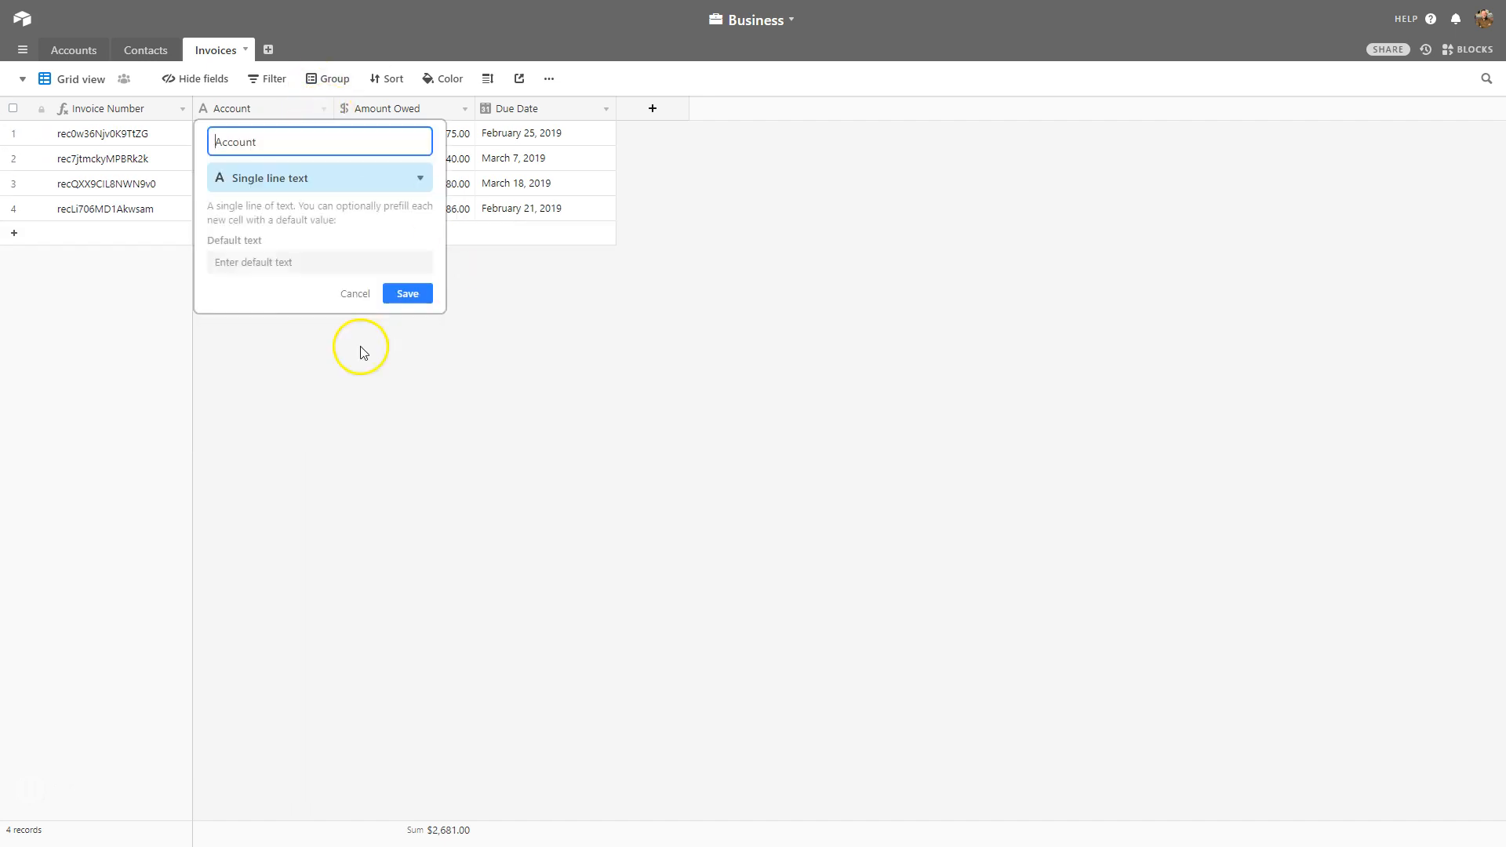
left_click(272, 186)
left_click(285, 208)
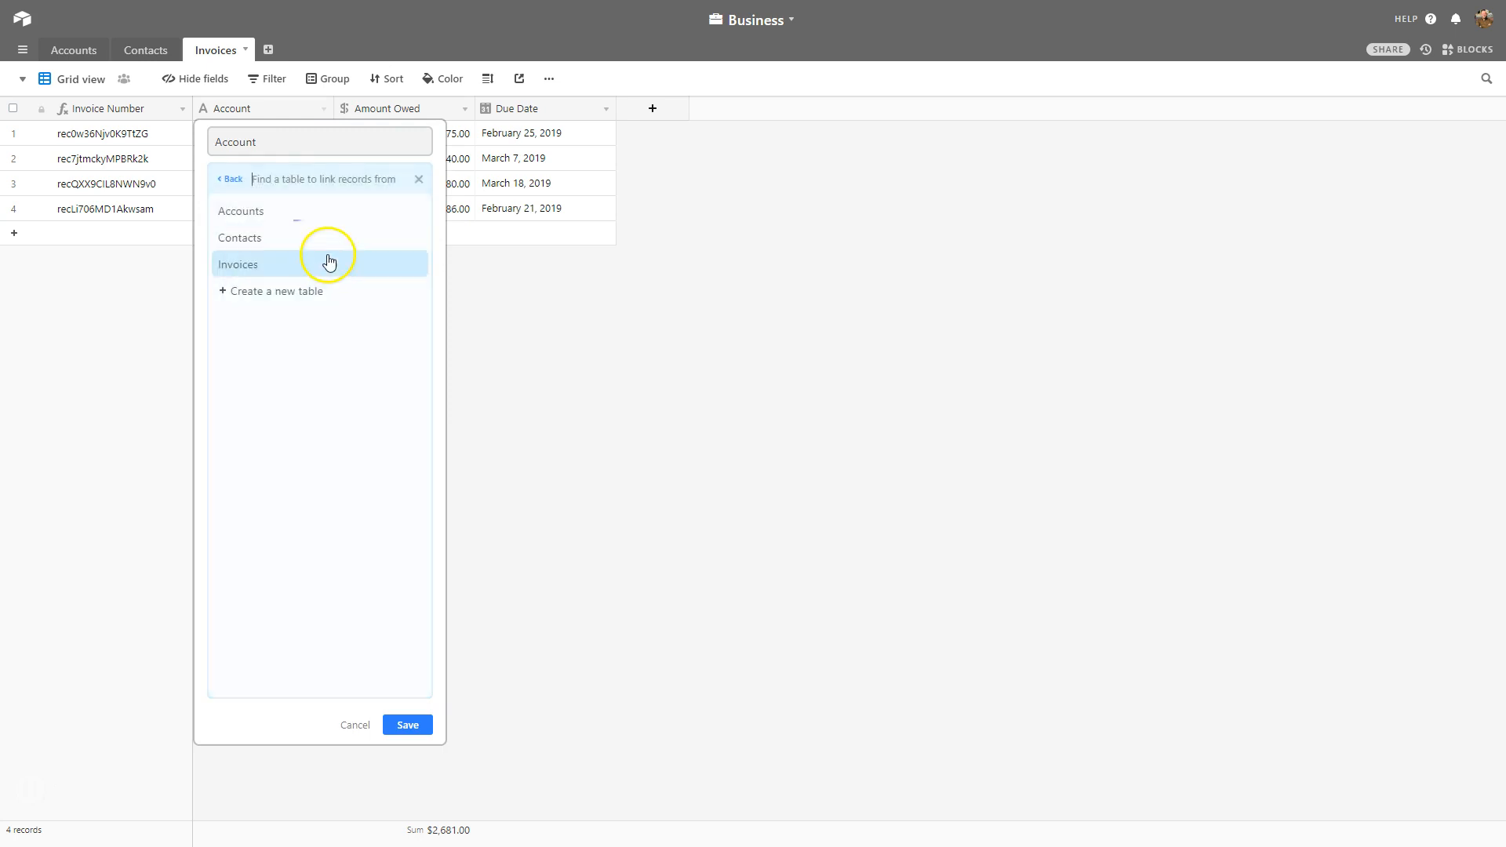
left_click(244, 211)
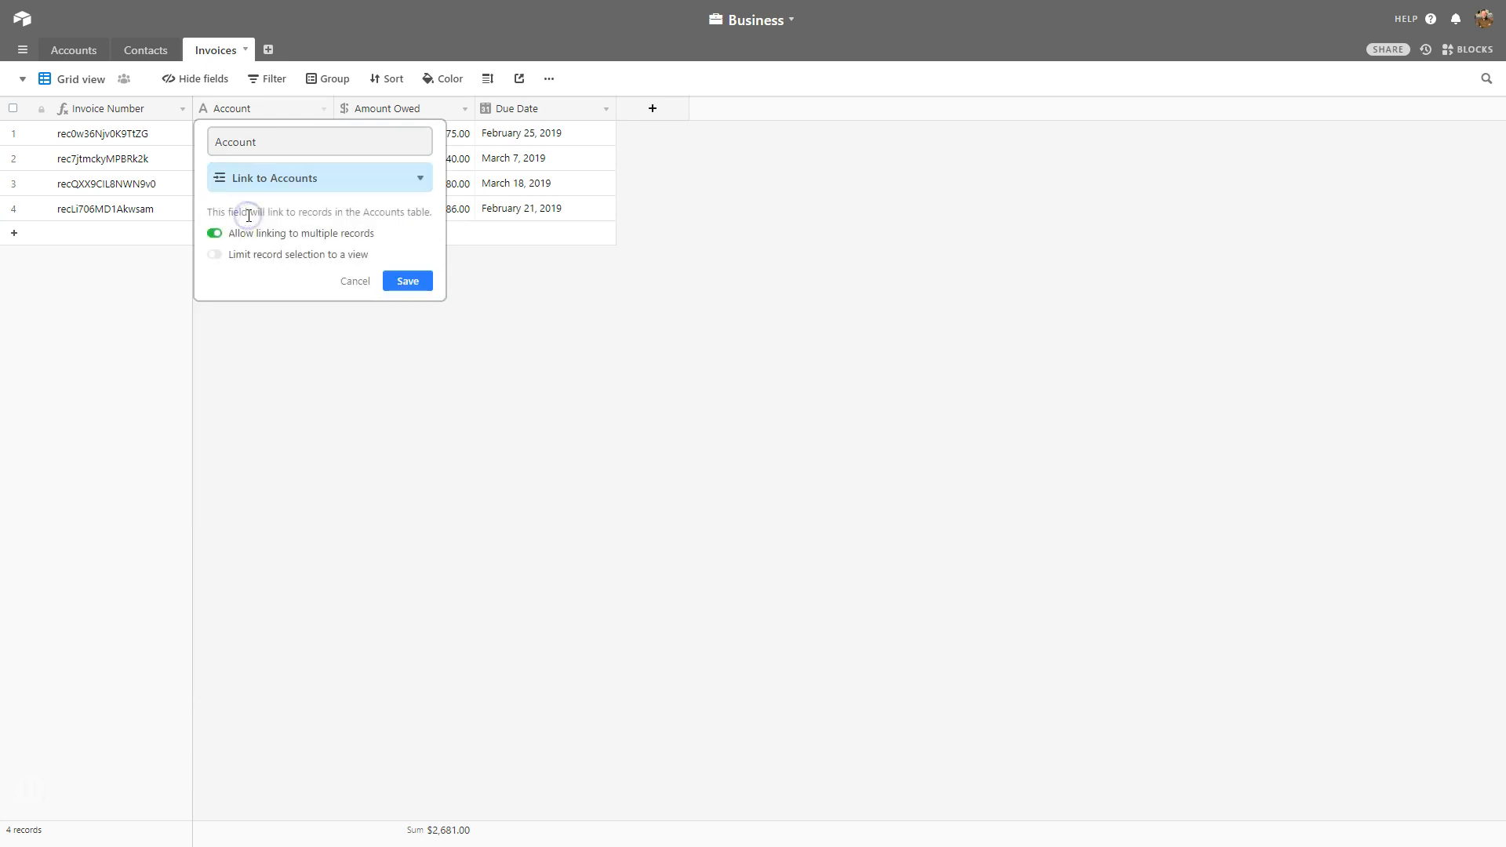
left_click(295, 238)
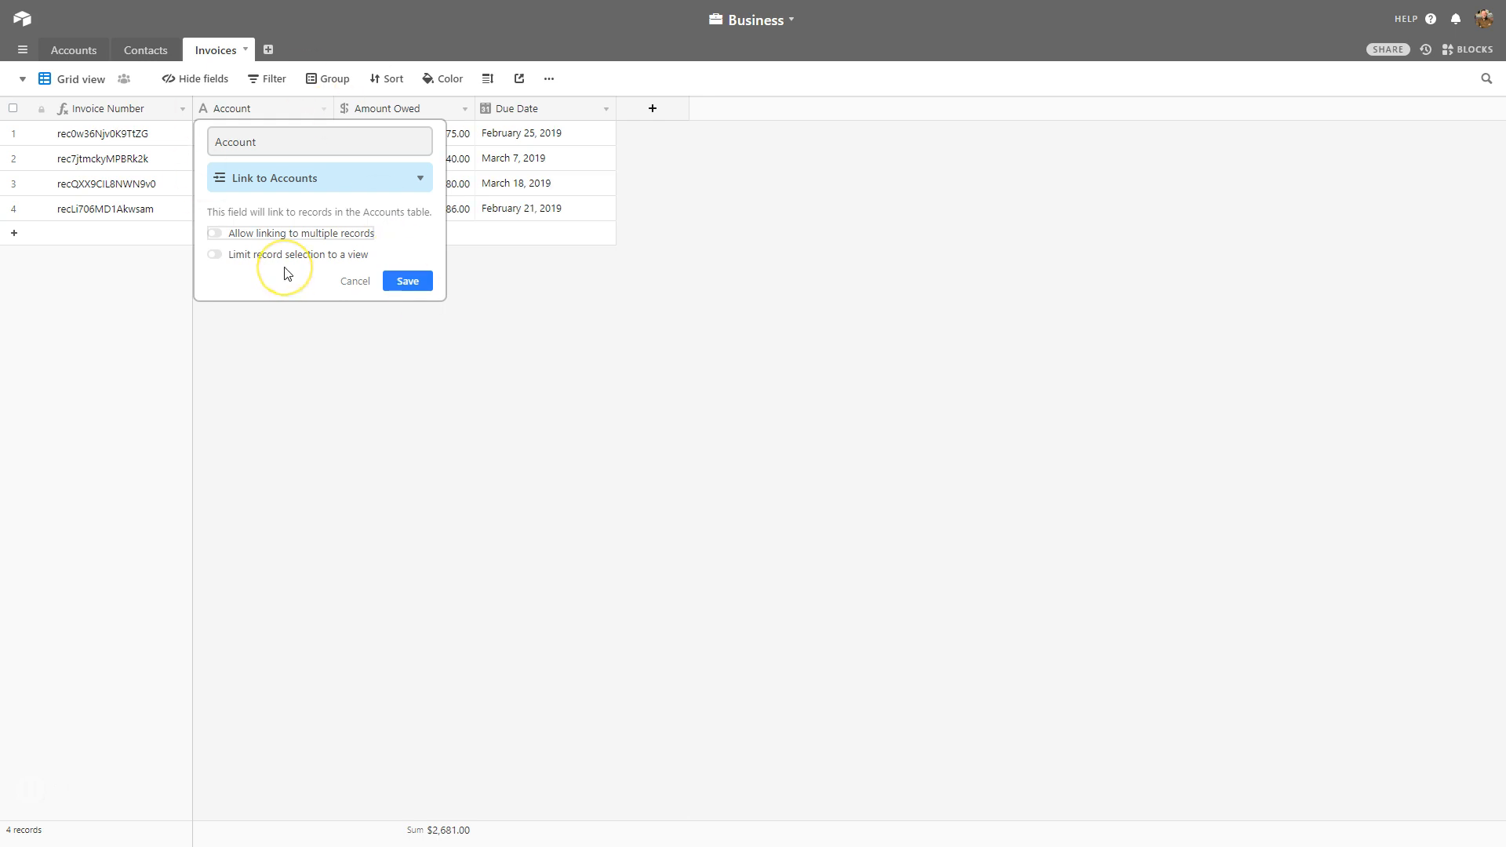
left_click(400, 281)
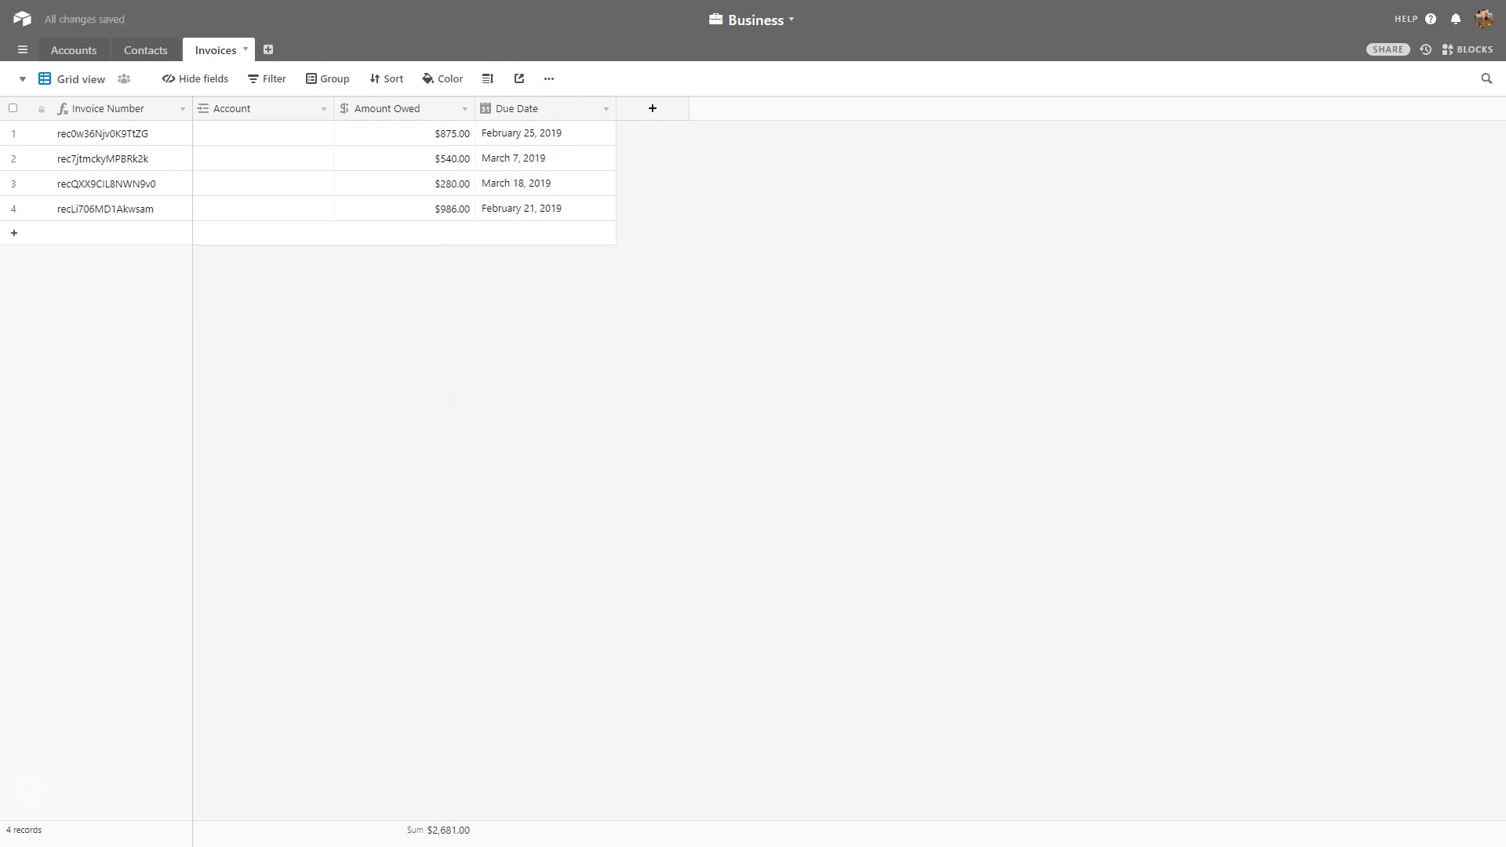
Check the Accounts table, then return to the Invoices grid.
left_click(75, 50)
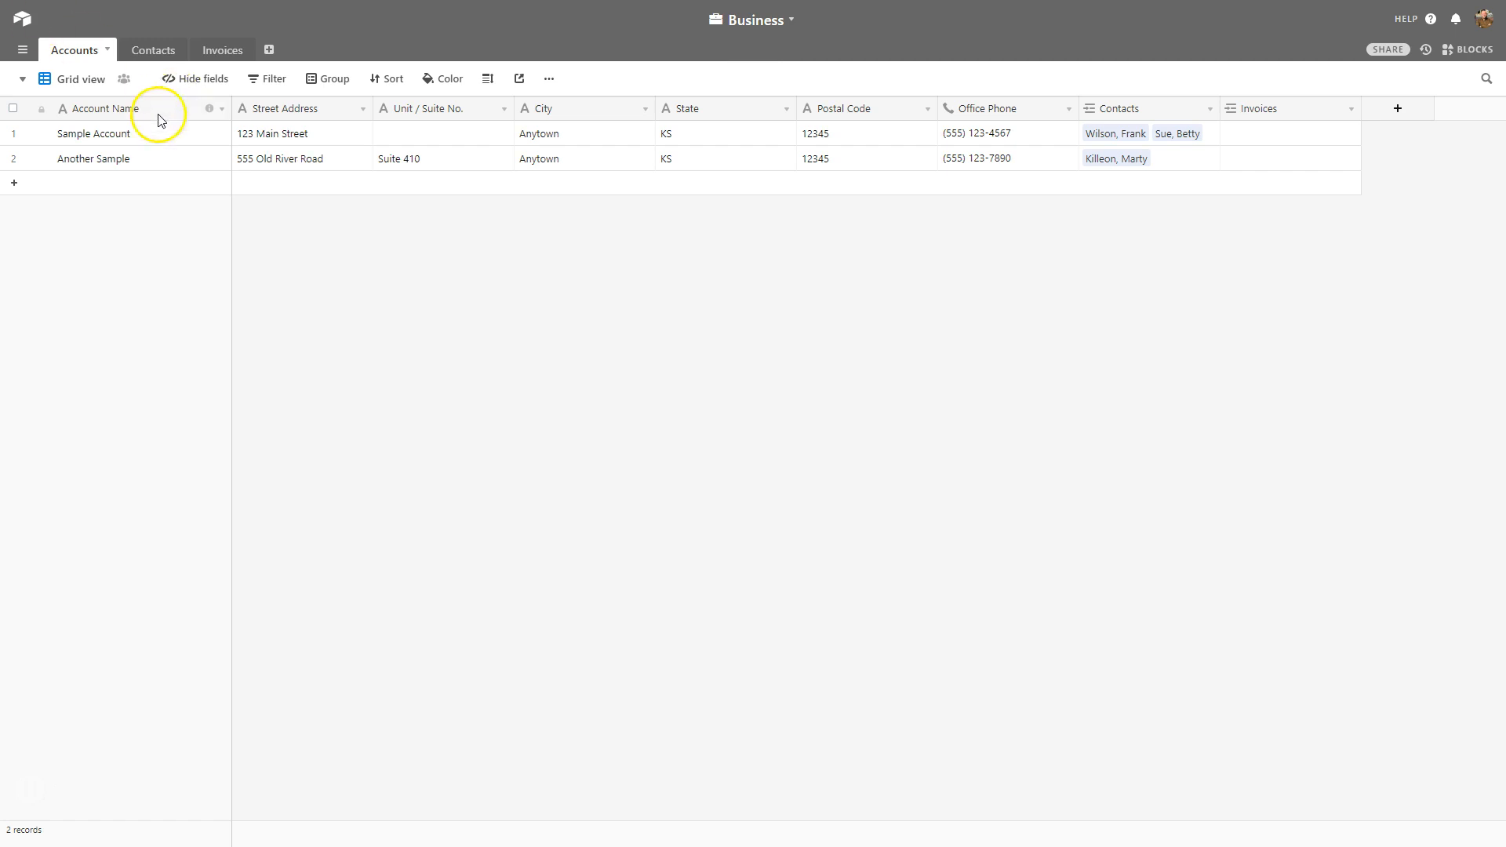
left_click(230, 54)
left_click(157, 163)
left_click(233, 160)
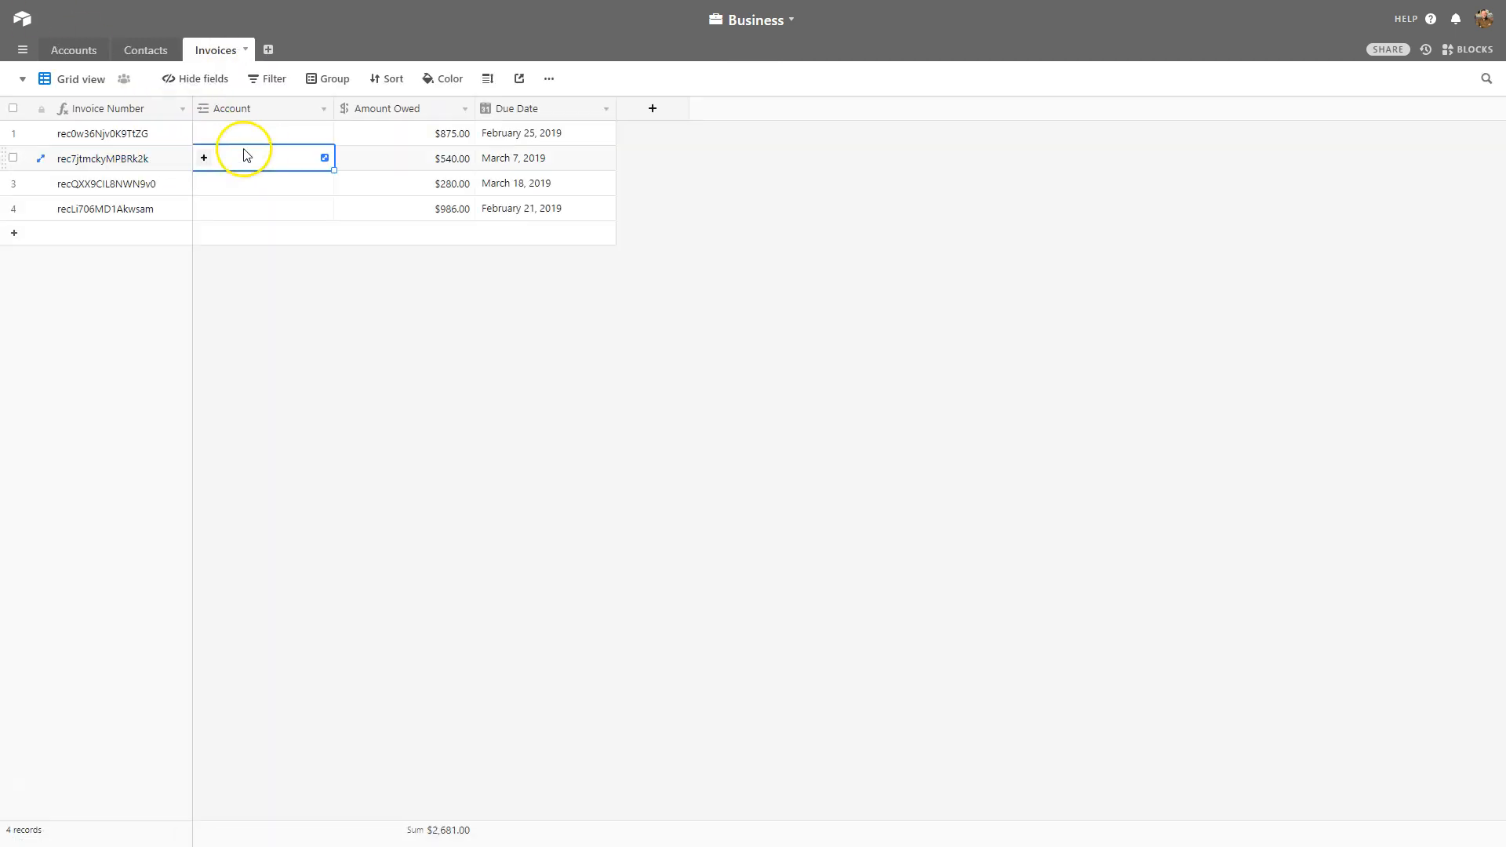
left_click(363, 158)
left_click(542, 158)
left_click(698, 211)
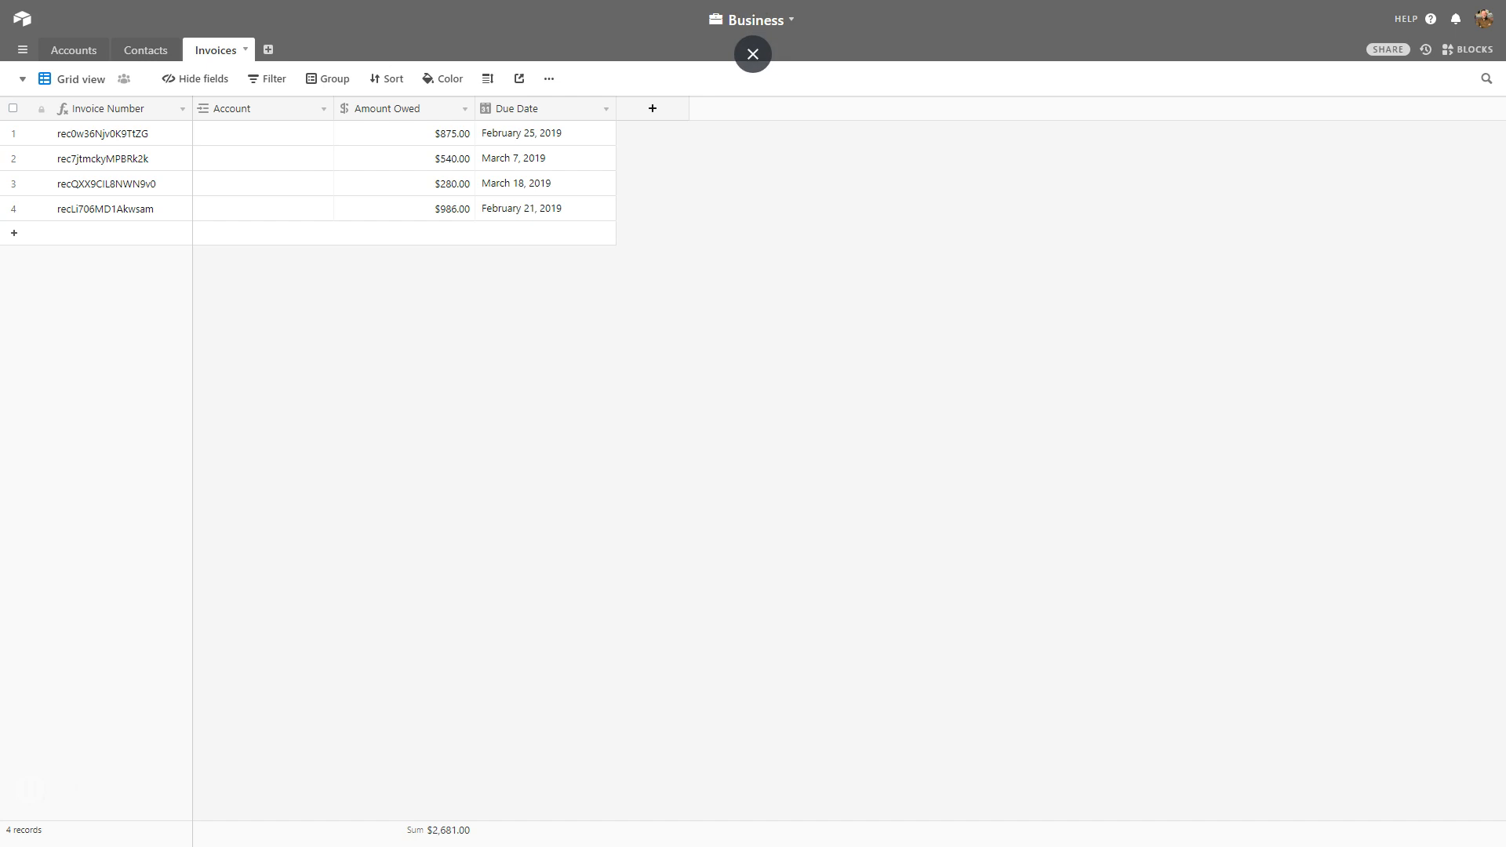
Link the first invoice to Sample Account and the second to Another Sample.
left_click(240, 135)
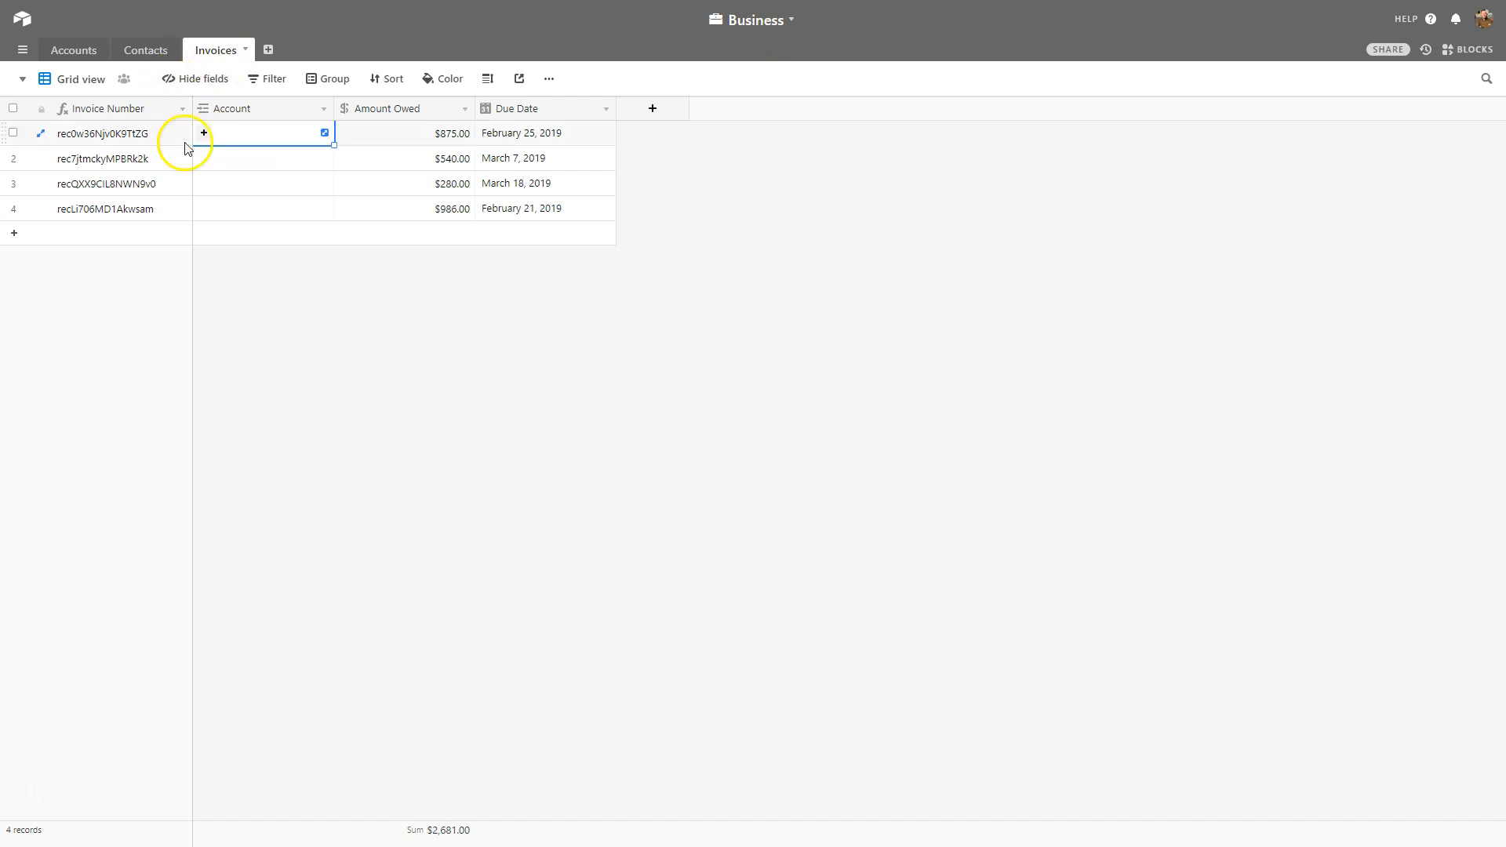
left_click(204, 133)
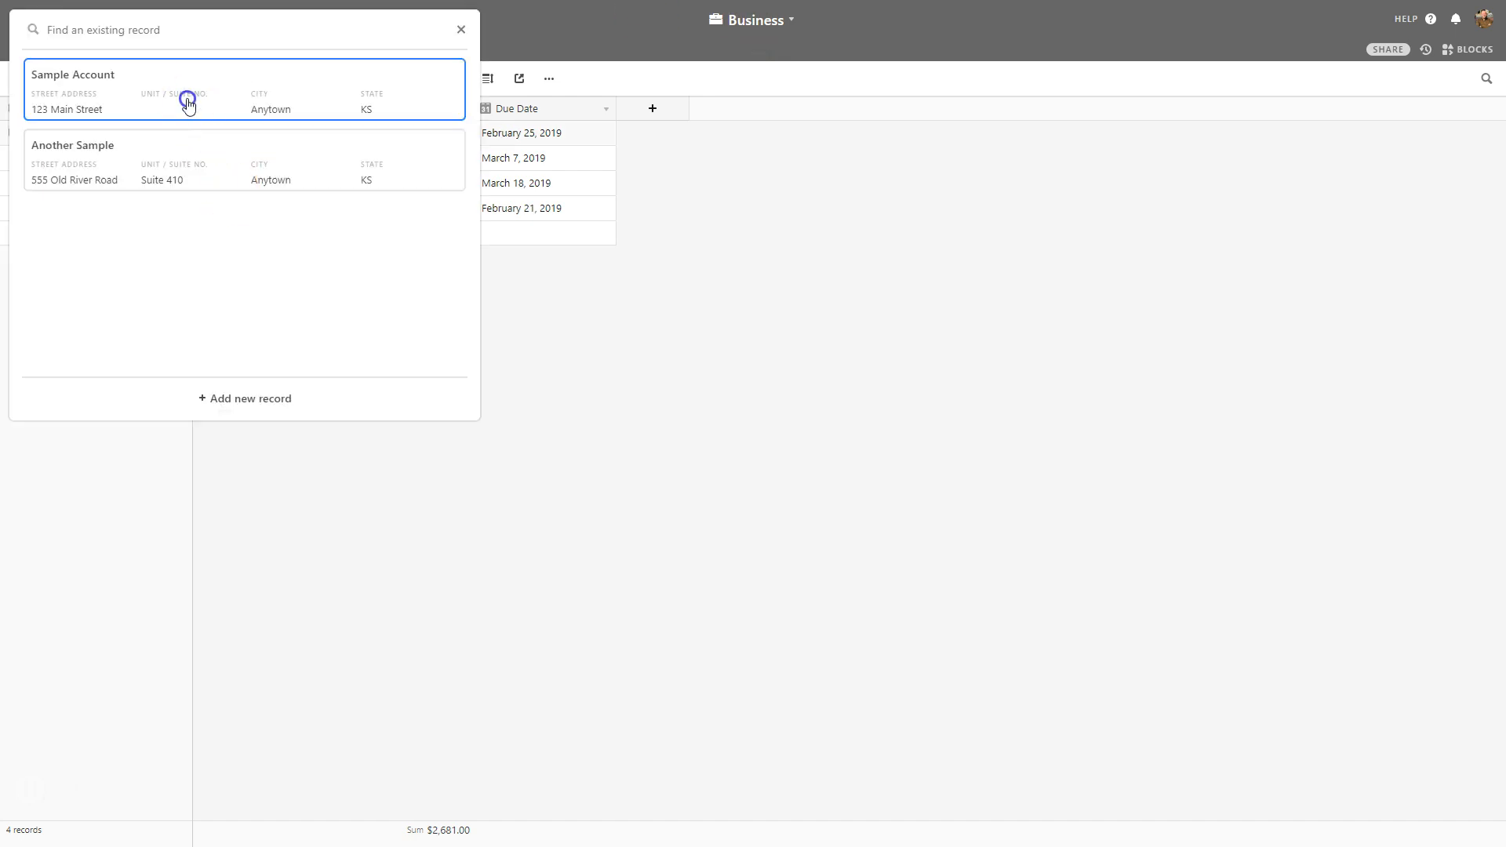
left_click(185, 101)
left_click(210, 159)
left_click(204, 158)
left_click(144, 158)
Link the third invoice to Another Sample and the fourth to Sample Account.
left_click(240, 185)
left_click(204, 183)
left_click(171, 200)
left_click(240, 208)
left_click(204, 207)
left_click(153, 100)
left_click(385, 343)
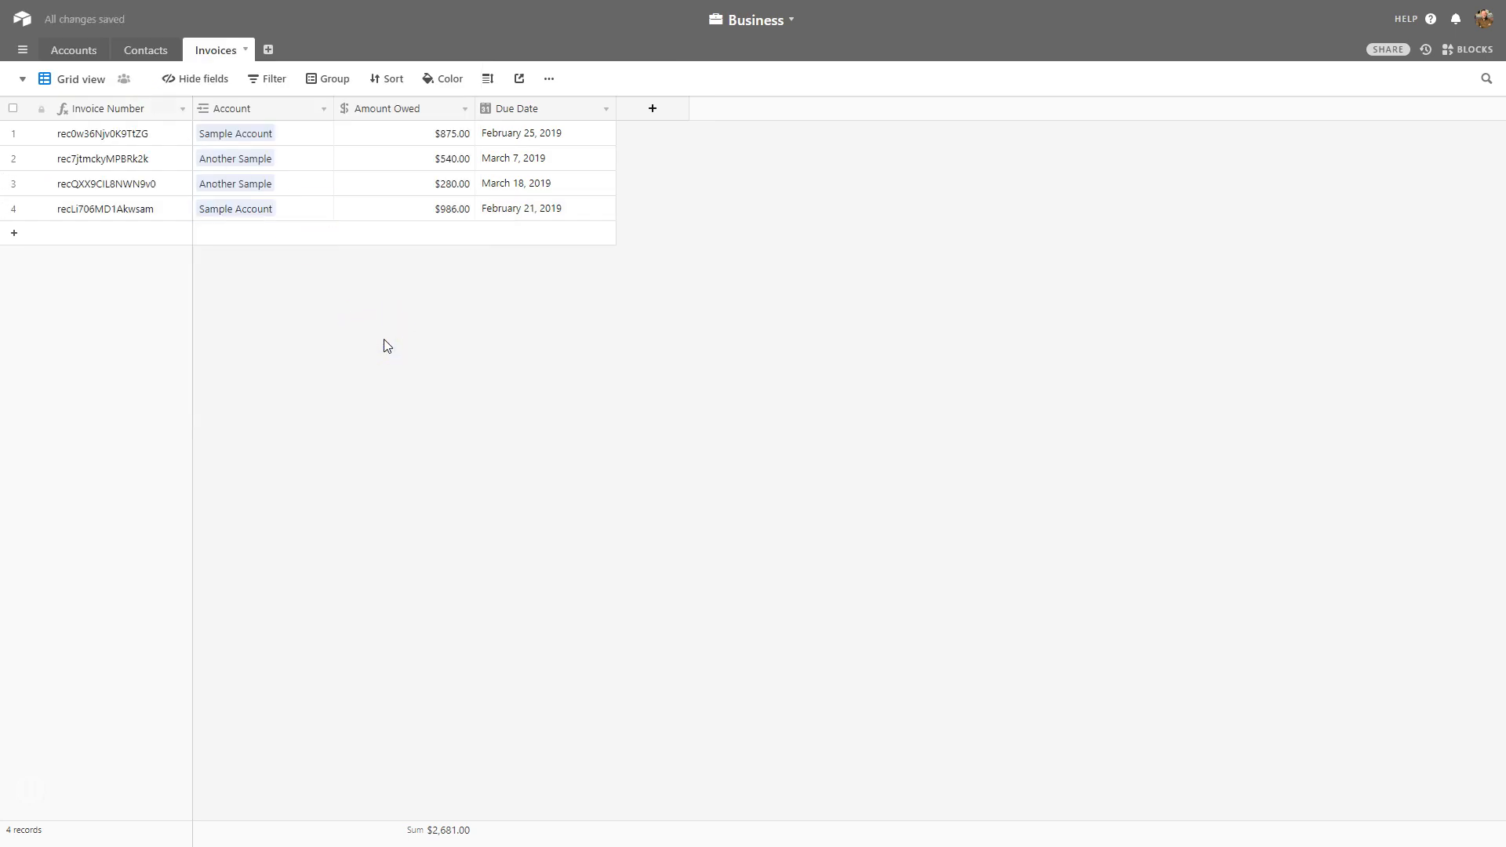
Widen the Accounts table's Invoices column and preview a linked invoice record.
left_click(83, 49)
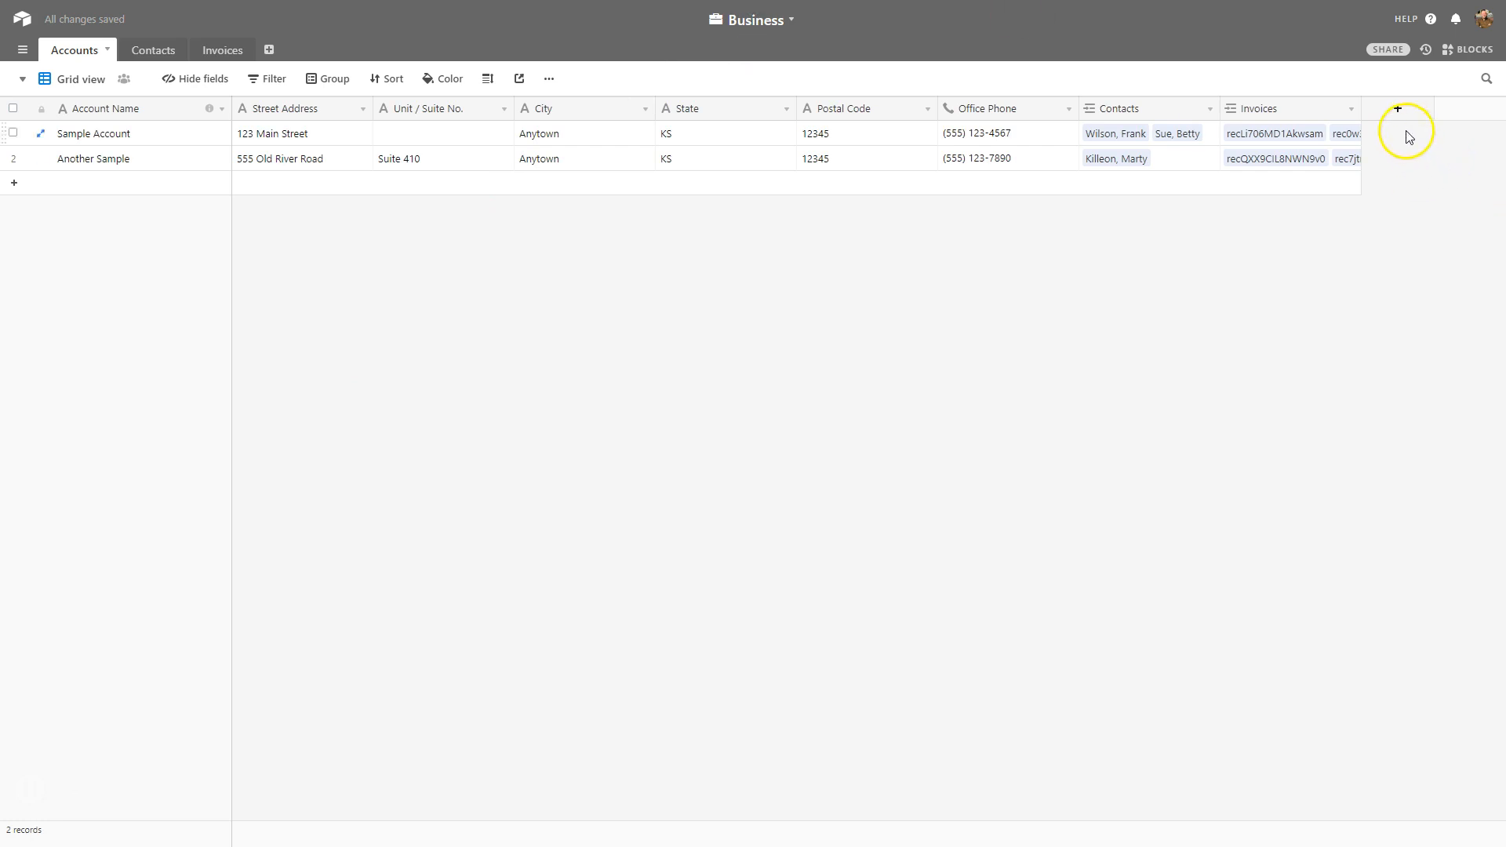
left_click_drag(1363, 108, 1459, 105)
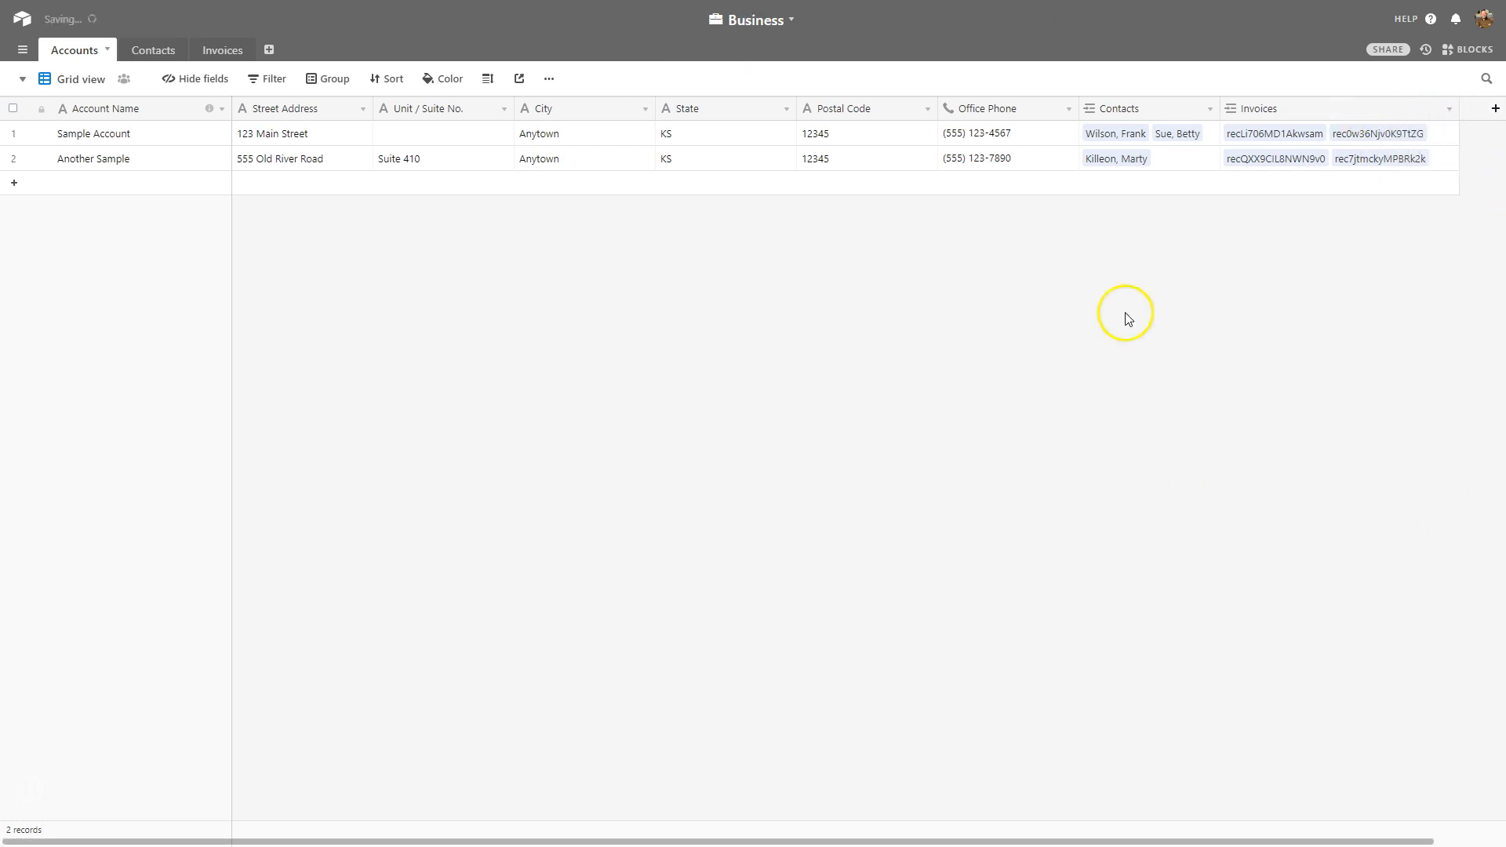
left_click(1272, 132)
left_click(1217, 251)
left_click(1300, 125)
left_click(1298, 134)
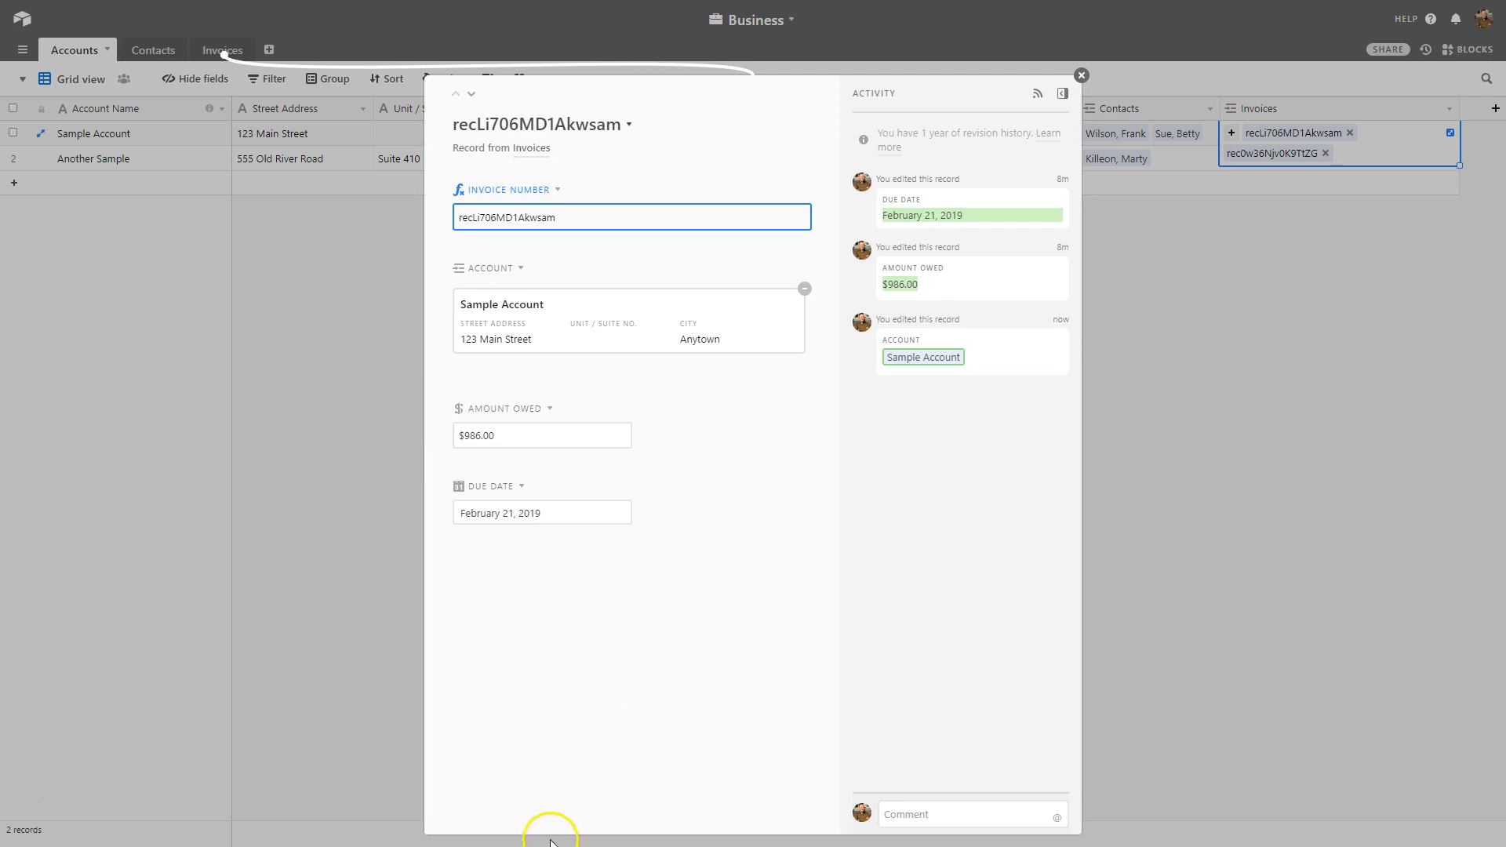
left_click(1081, 75)
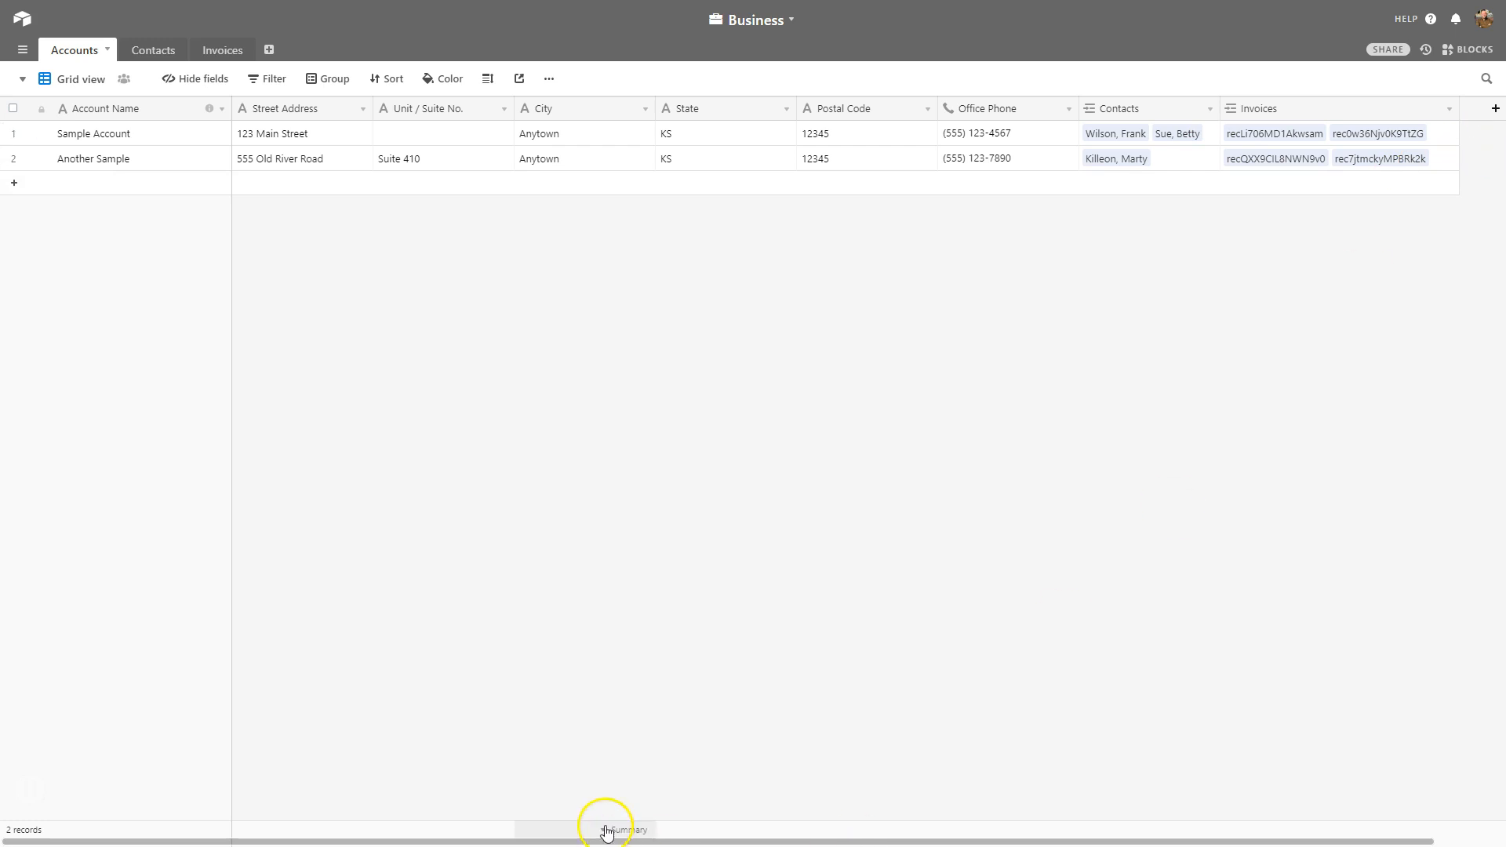
left_click_drag(602, 839, 787, 837)
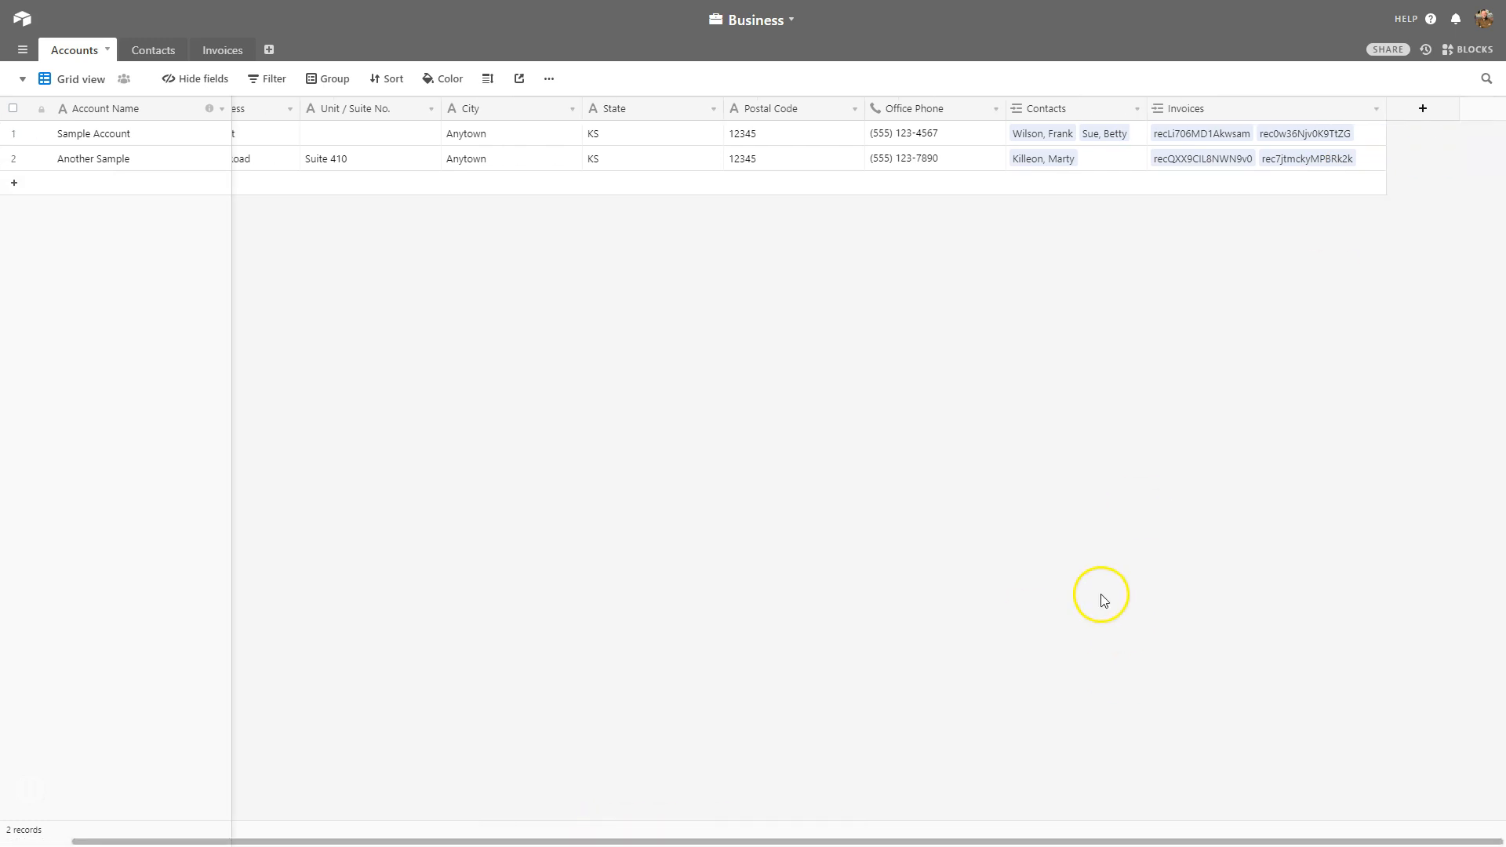
Return to Contacts and inspect the first contact's Account and Mobile Phone cells.
left_click(140, 55)
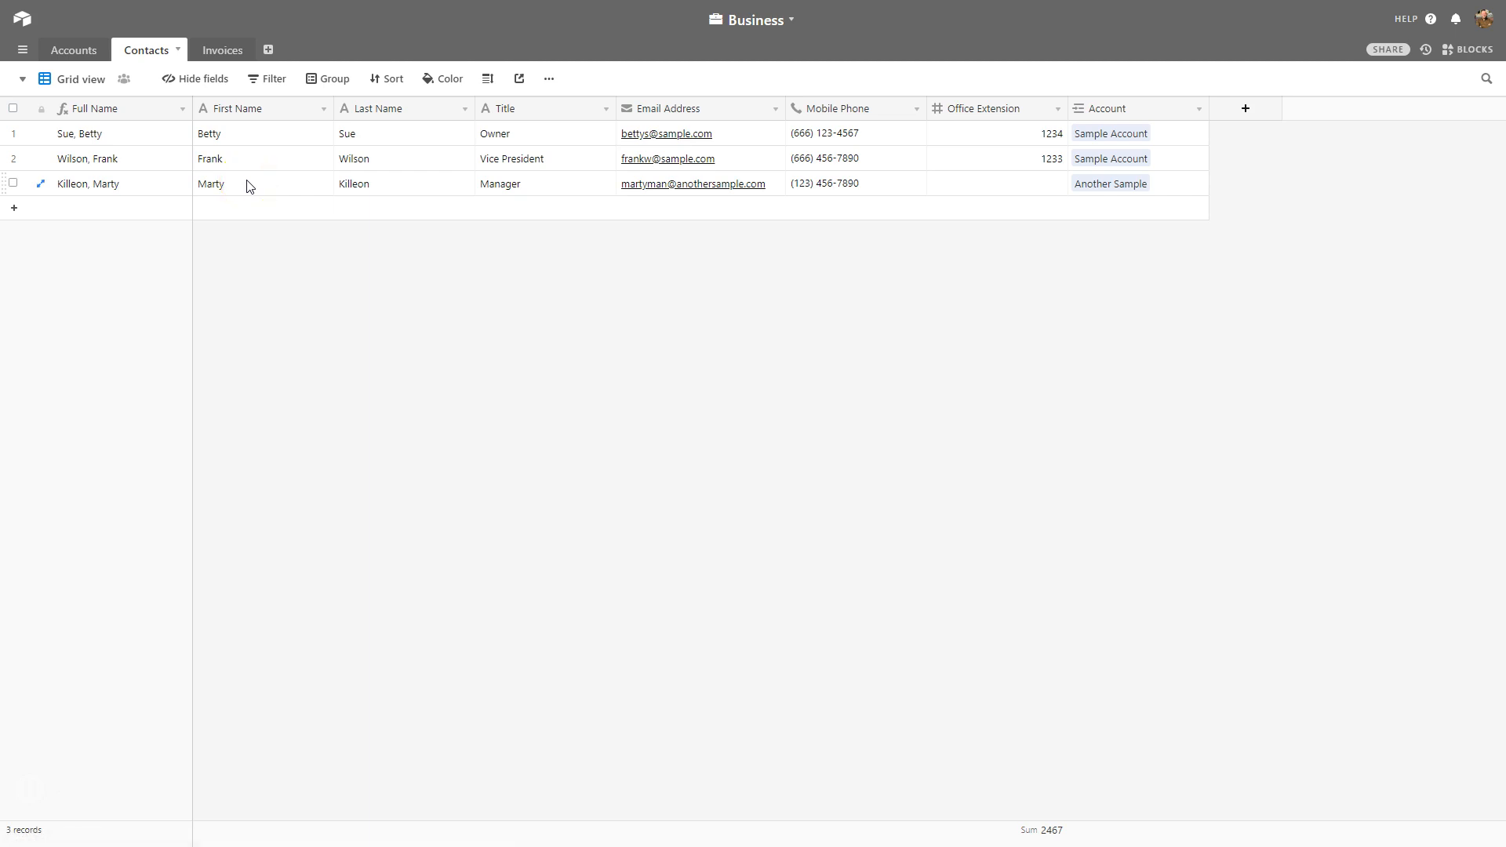
left_click(1094, 134)
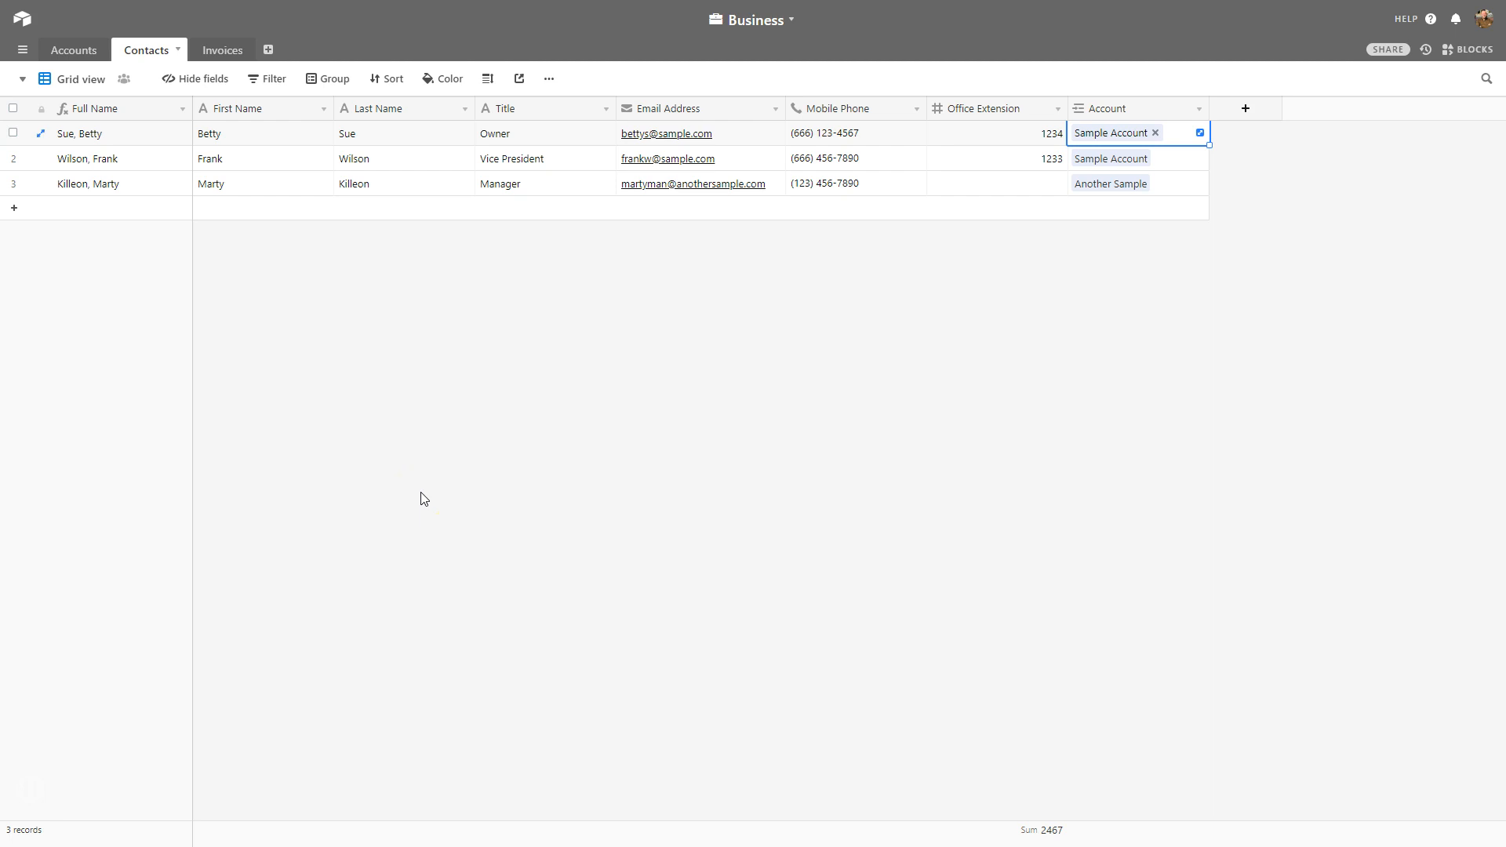
left_click(772, 447)
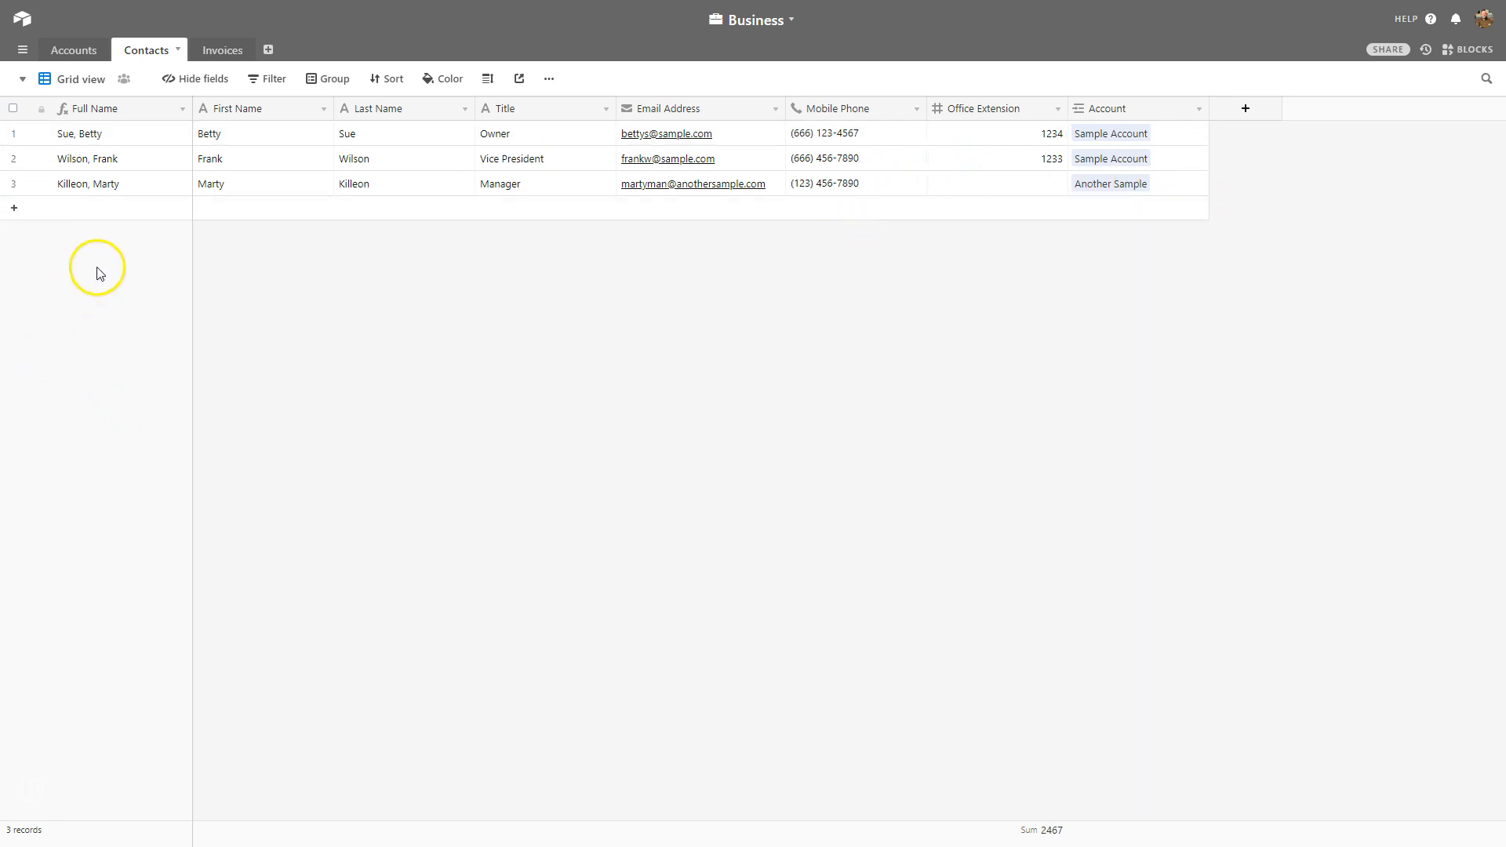
left_click(857, 130)
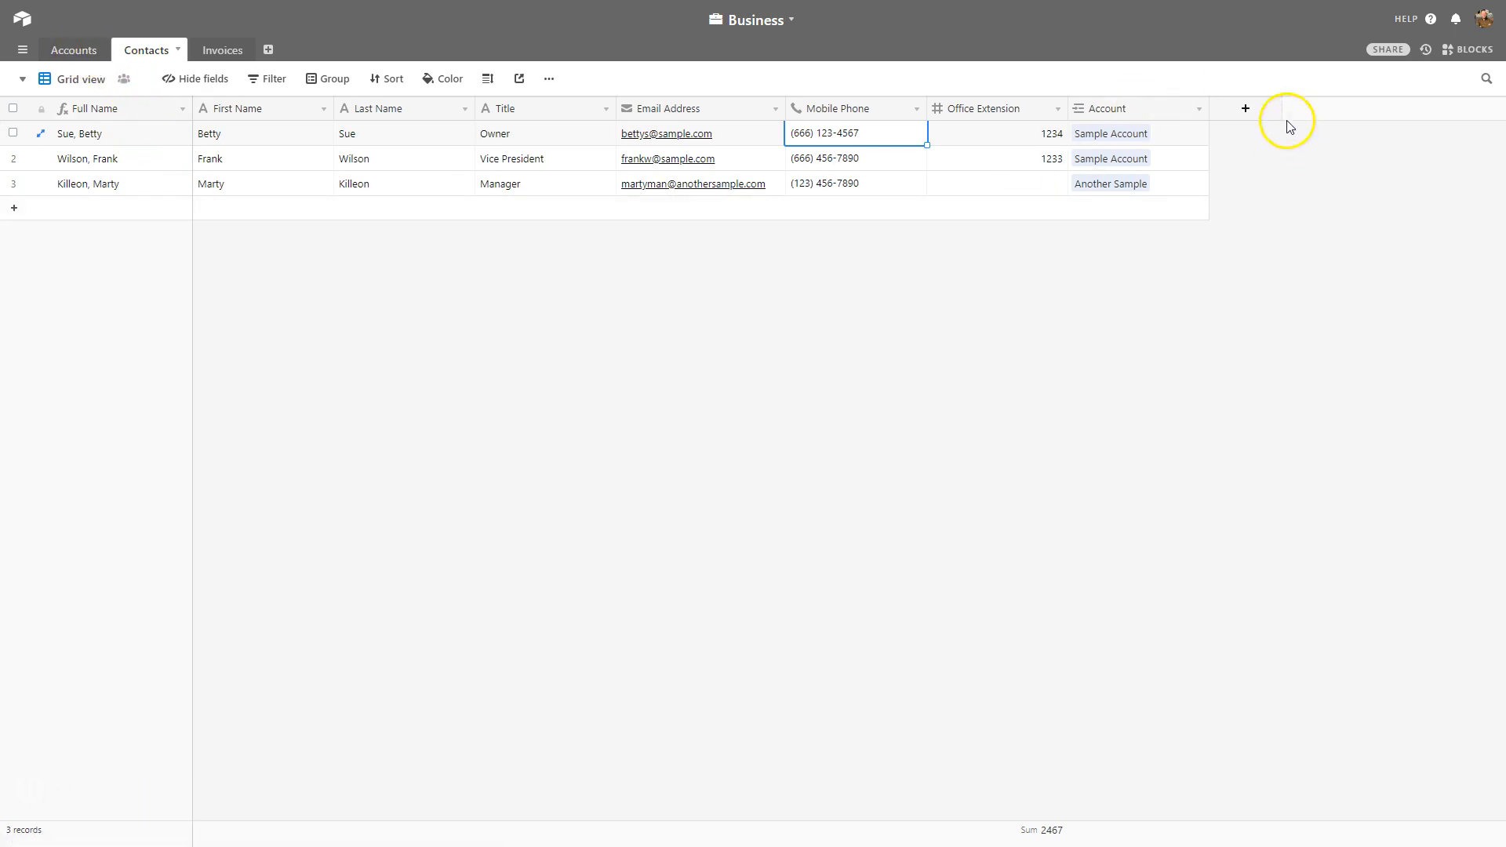
Add an 'Office Number' lookup field showing Office Phone through the Account link.
left_click(1247, 109)
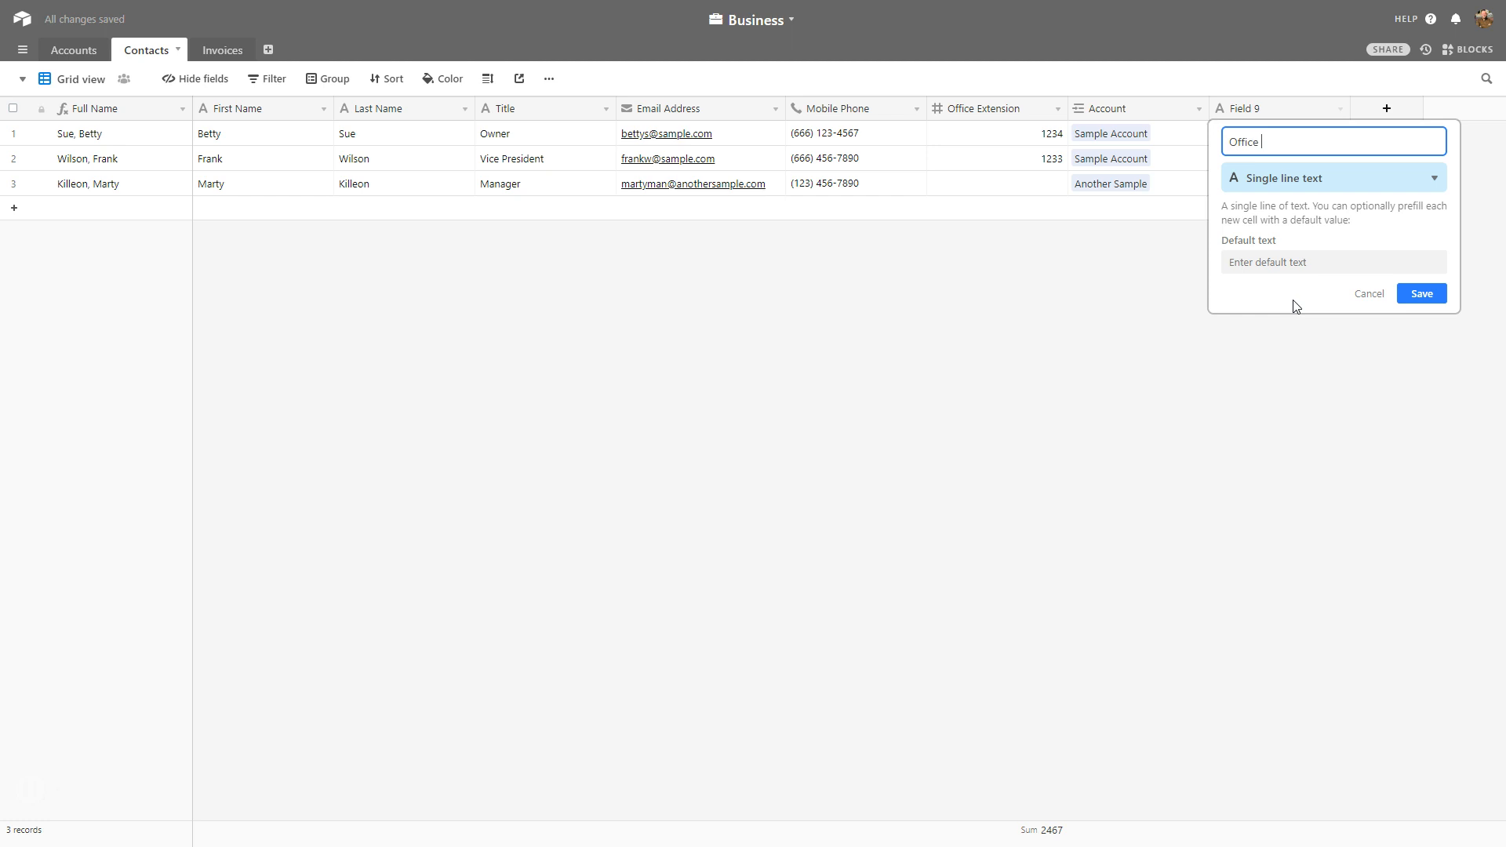
left_click(1288, 181)
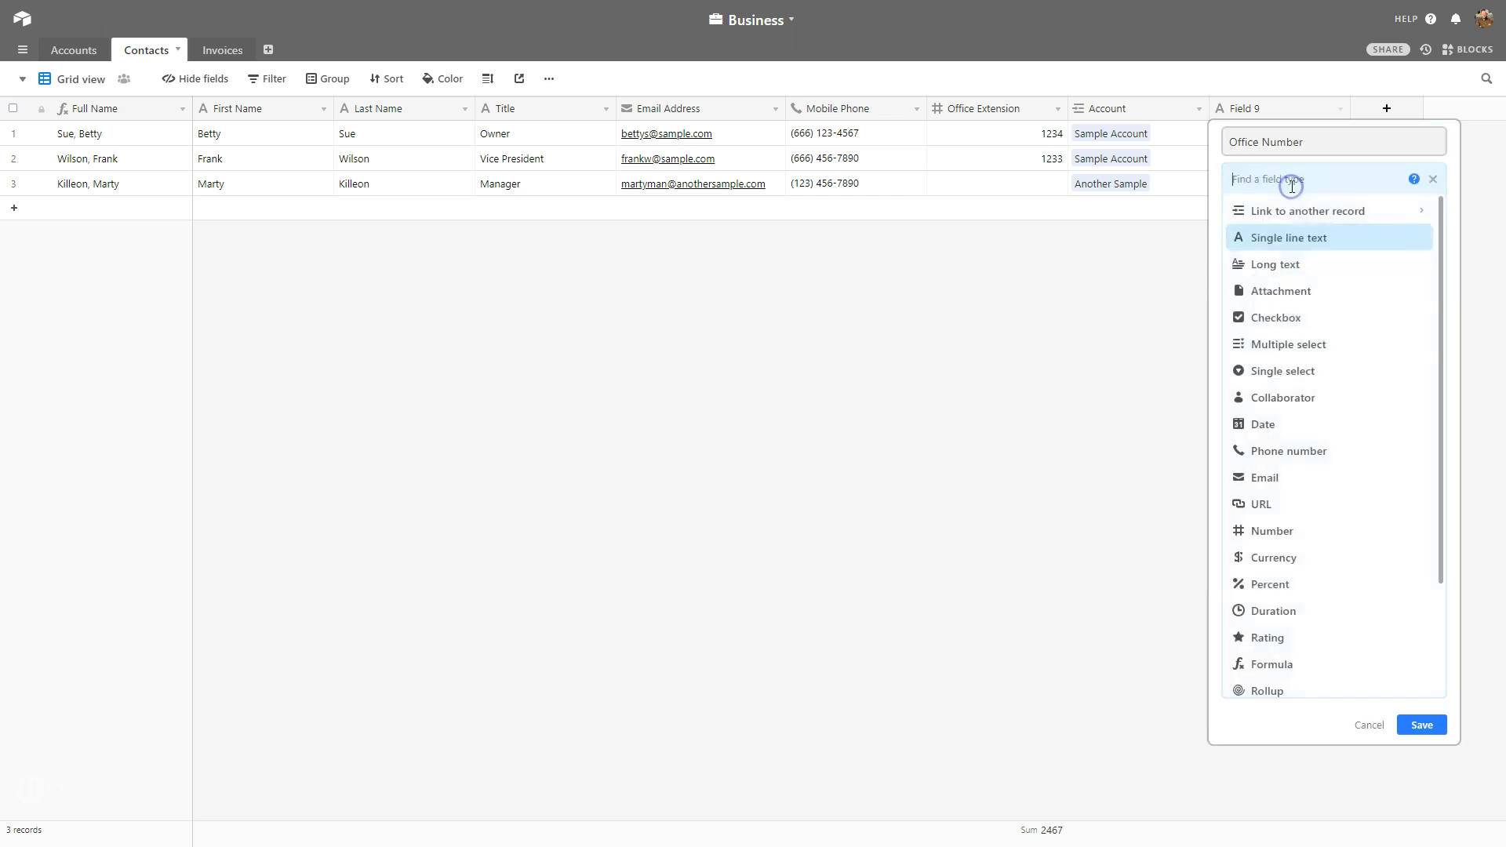
scroll(1307, 628, "down", 3)
left_click(1312, 609)
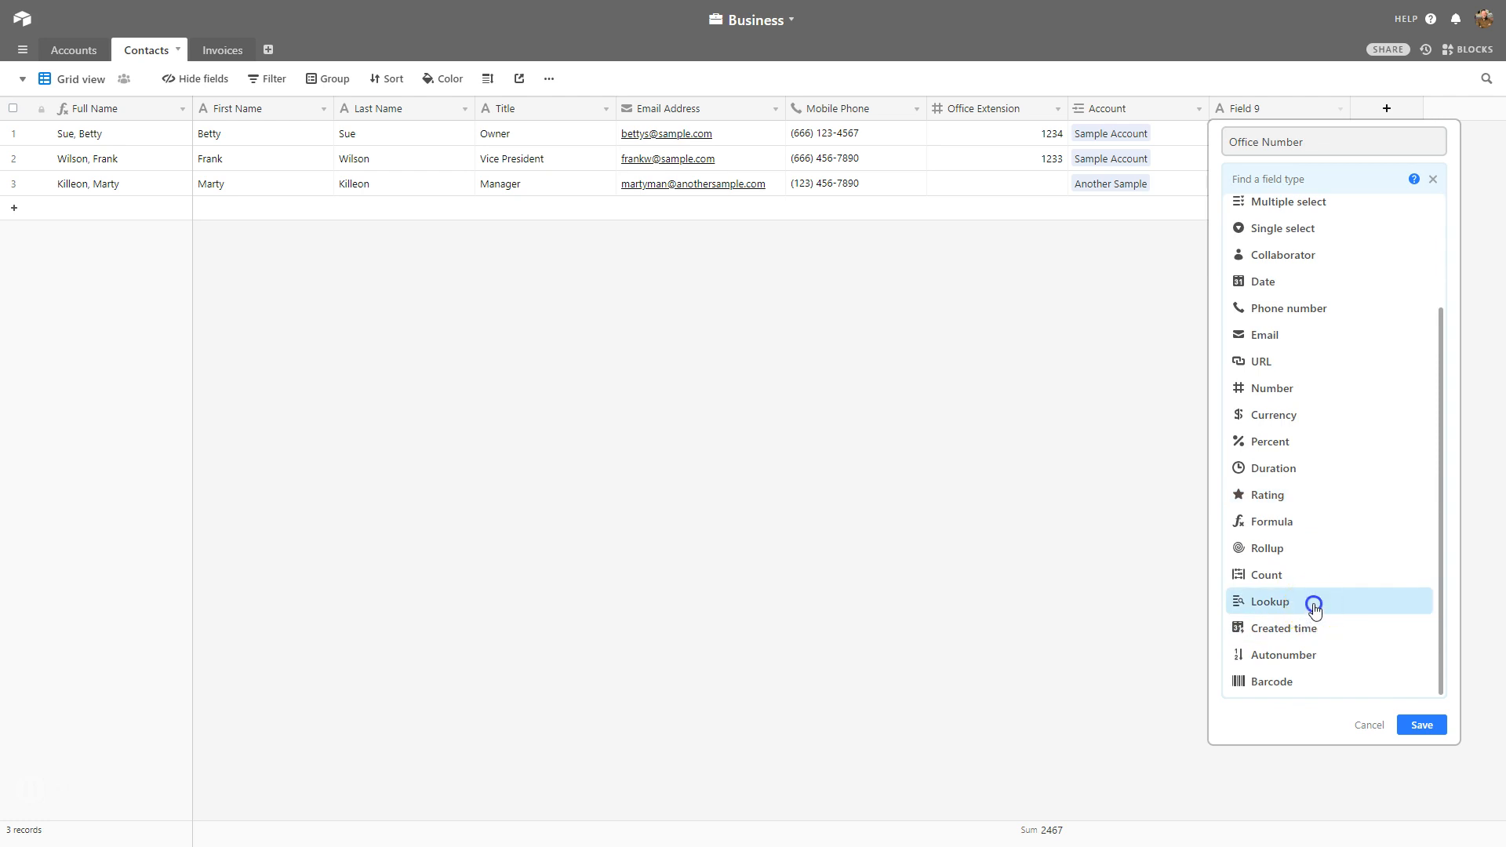
left_click(1231, 300)
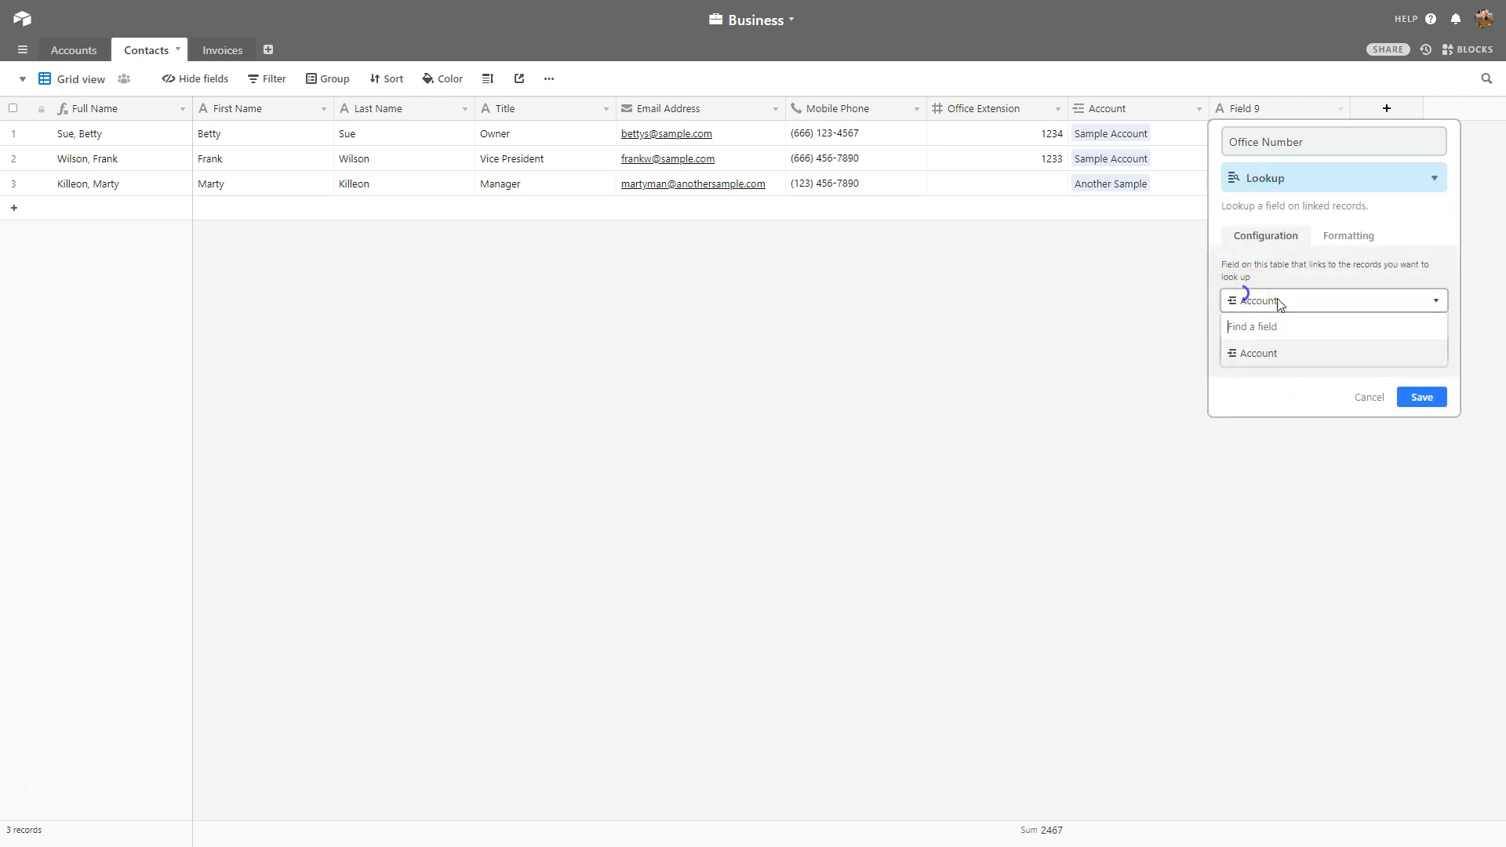
left_click(1257, 357)
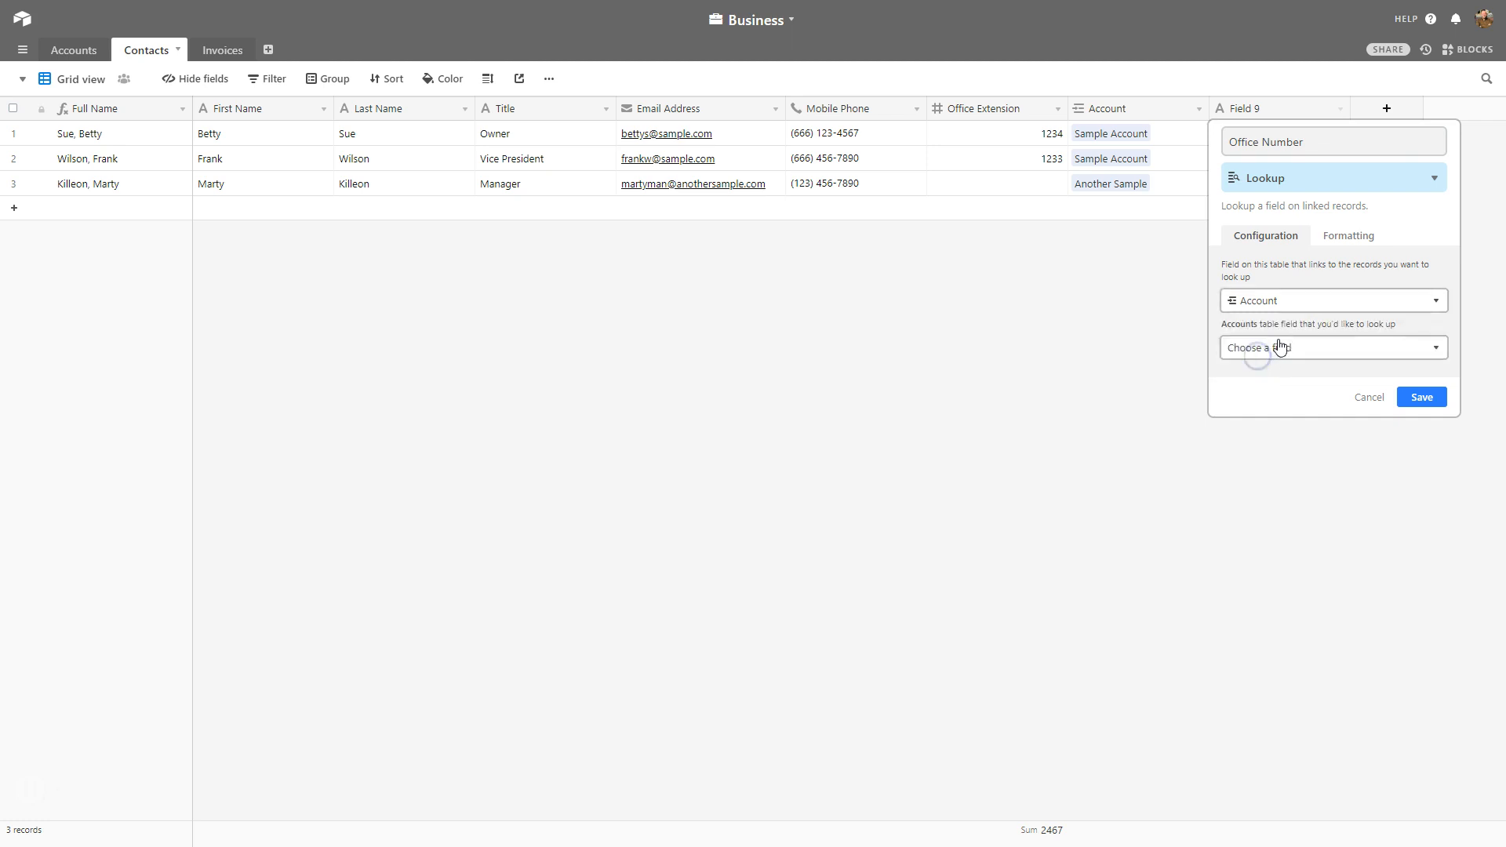
left_click(1310, 354)
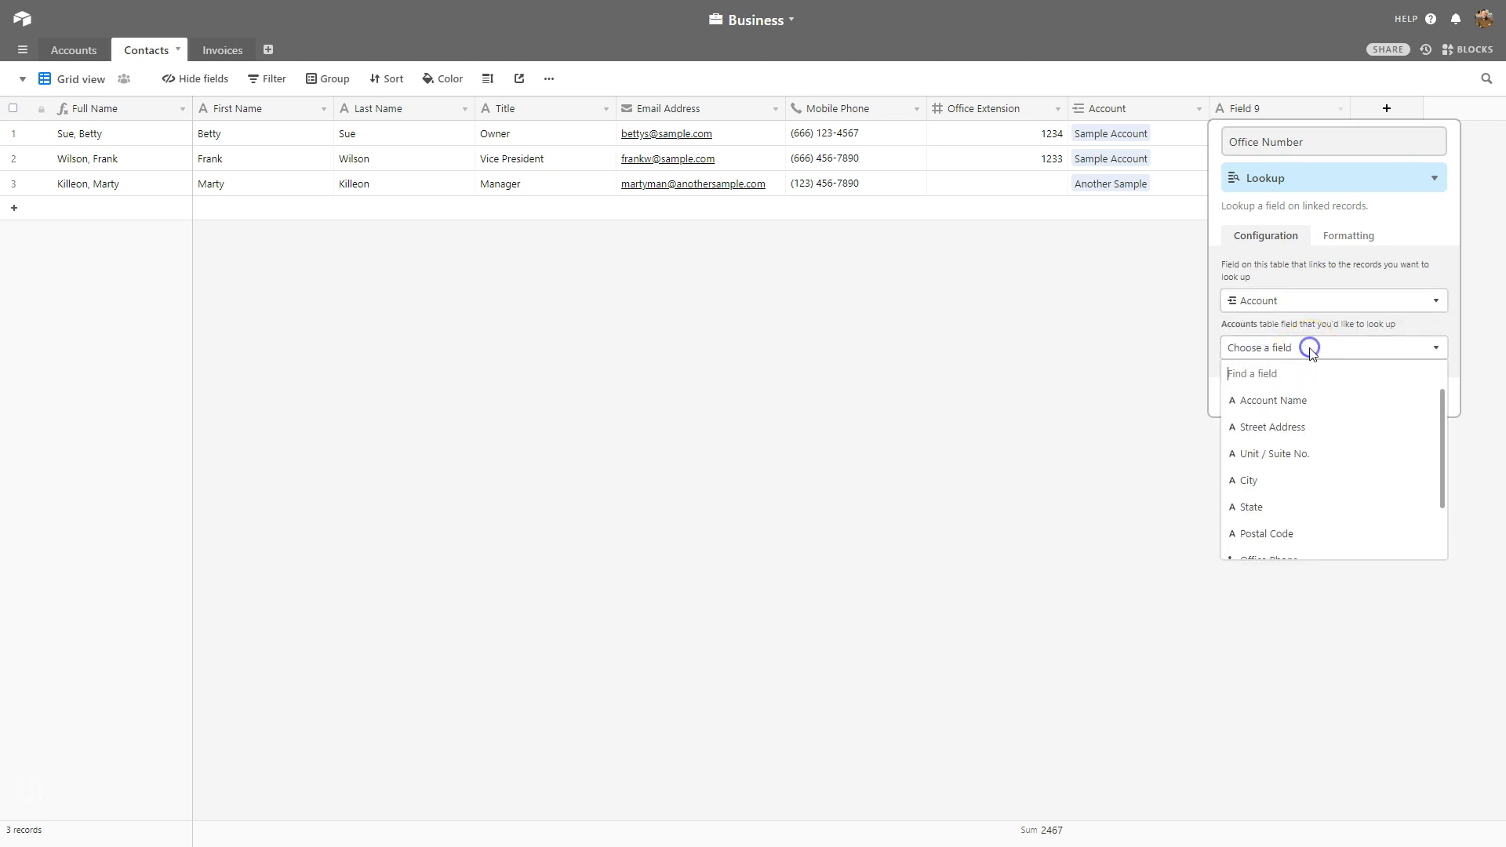
scroll(1333, 506, "down", 2)
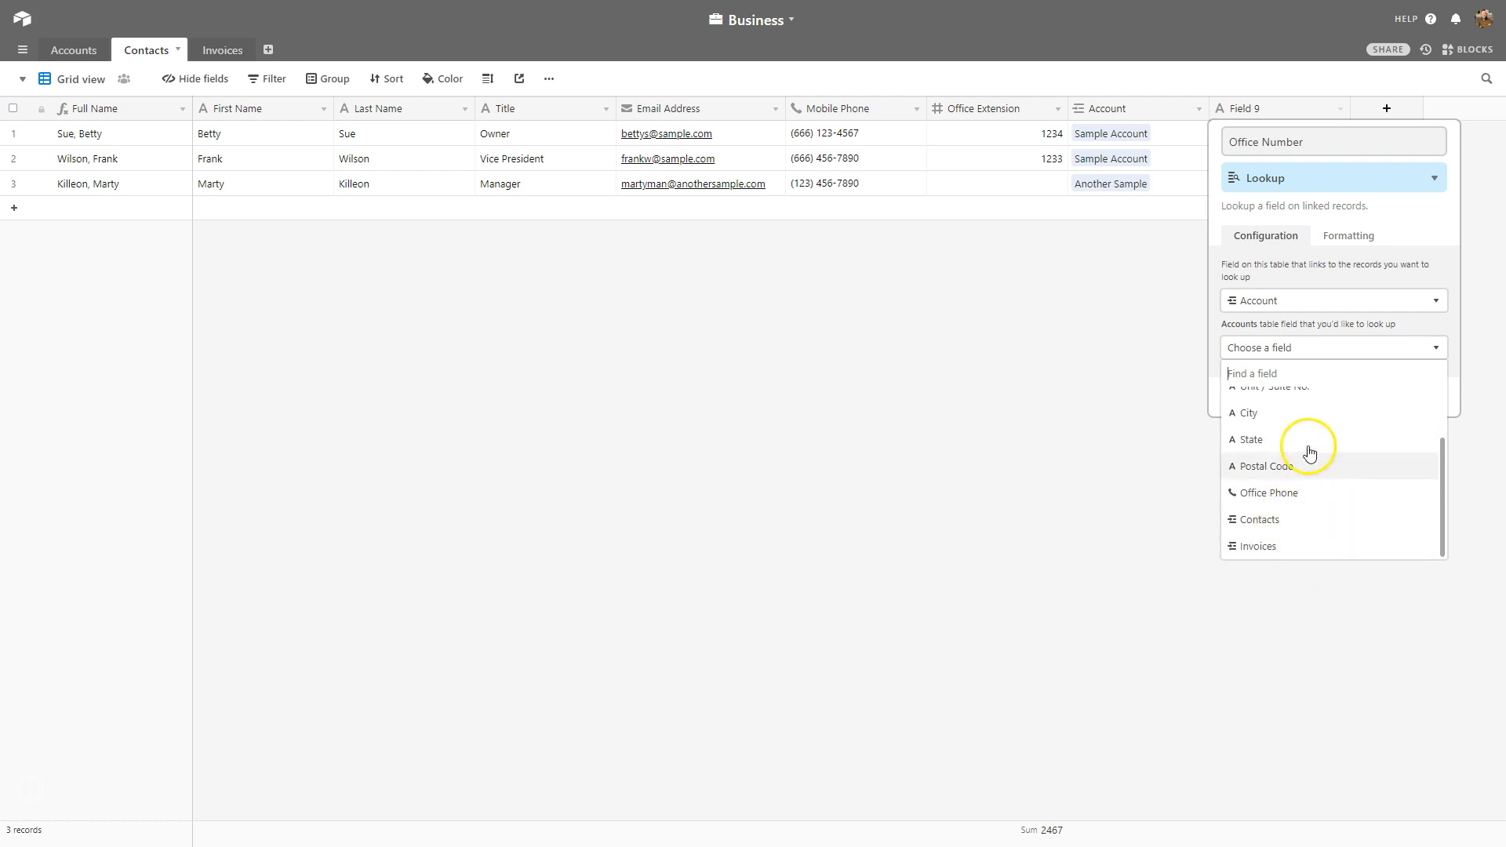
scroll(1304, 424, "up", 1)
left_click(1274, 516)
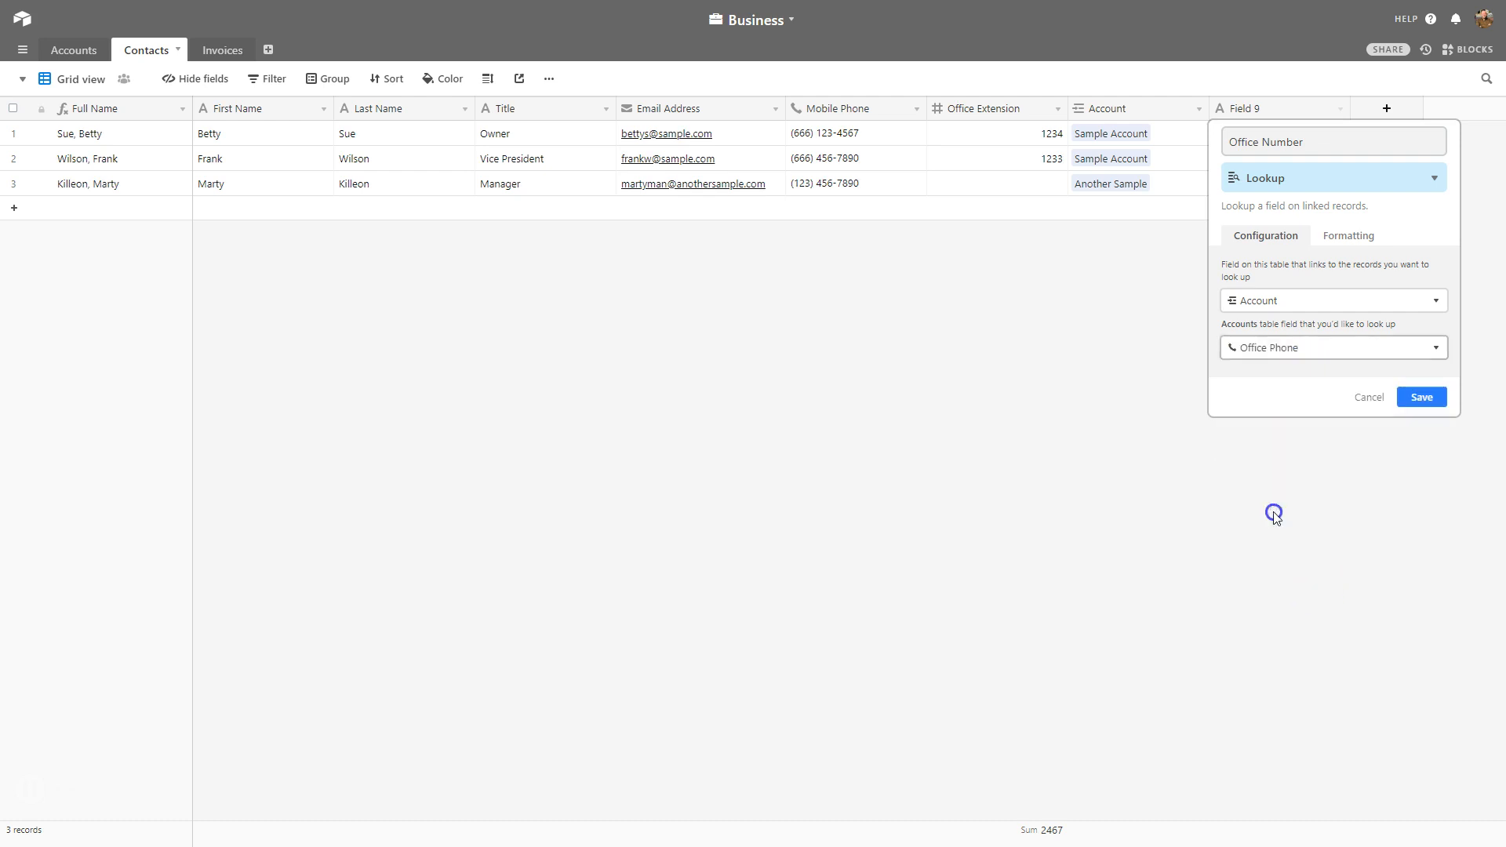
left_click(1421, 398)
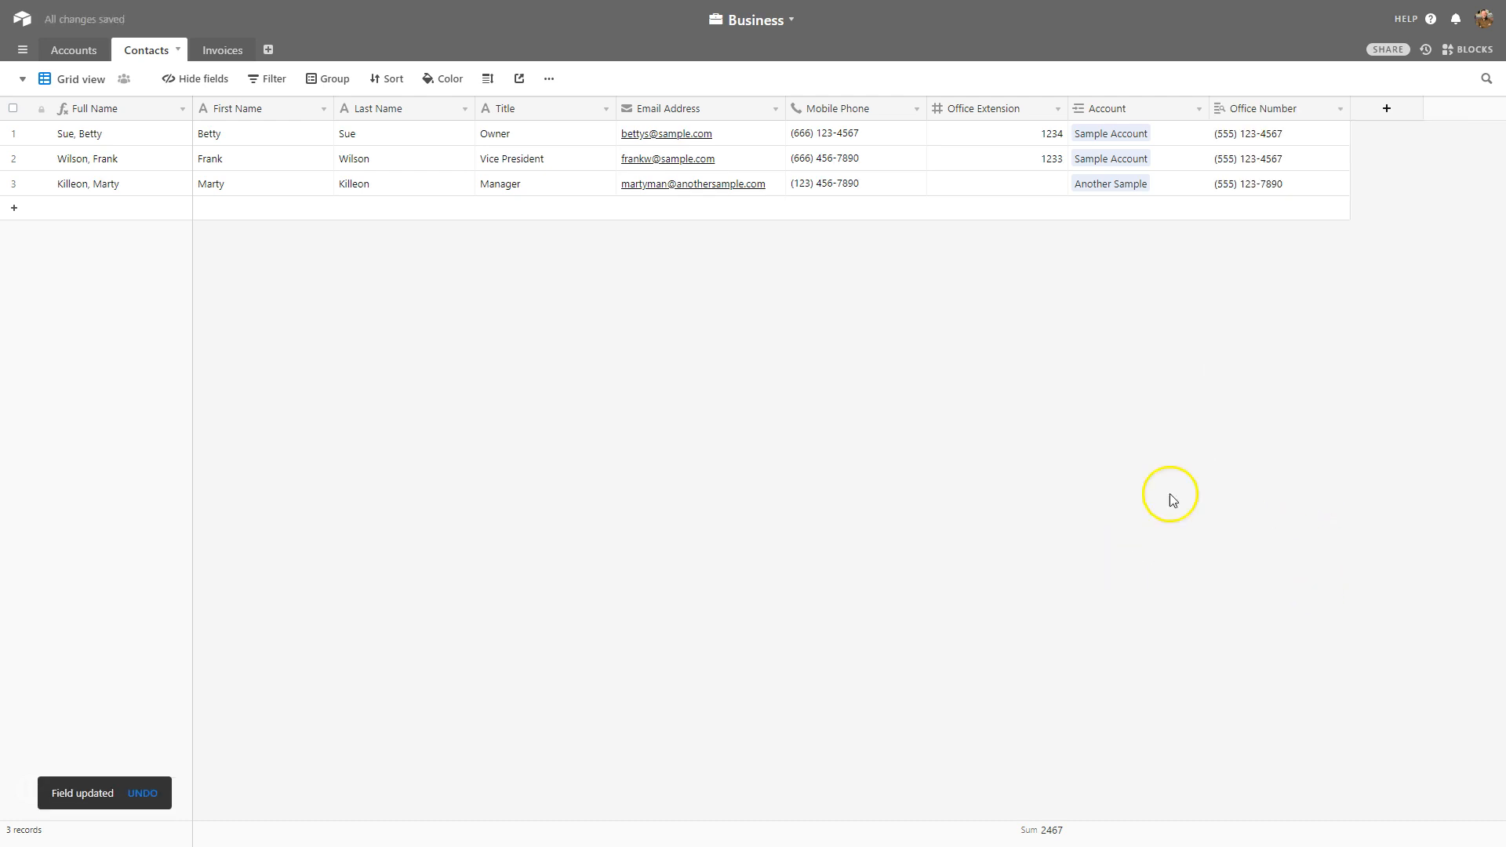
Move Office Number after Mobile Phone and narrow the Office Number and Office Extension columns.
left_click_drag(1275, 114, 933, 109)
left_click_drag(1067, 105, 1040, 114)
left_click_drag(1181, 109, 1154, 130)
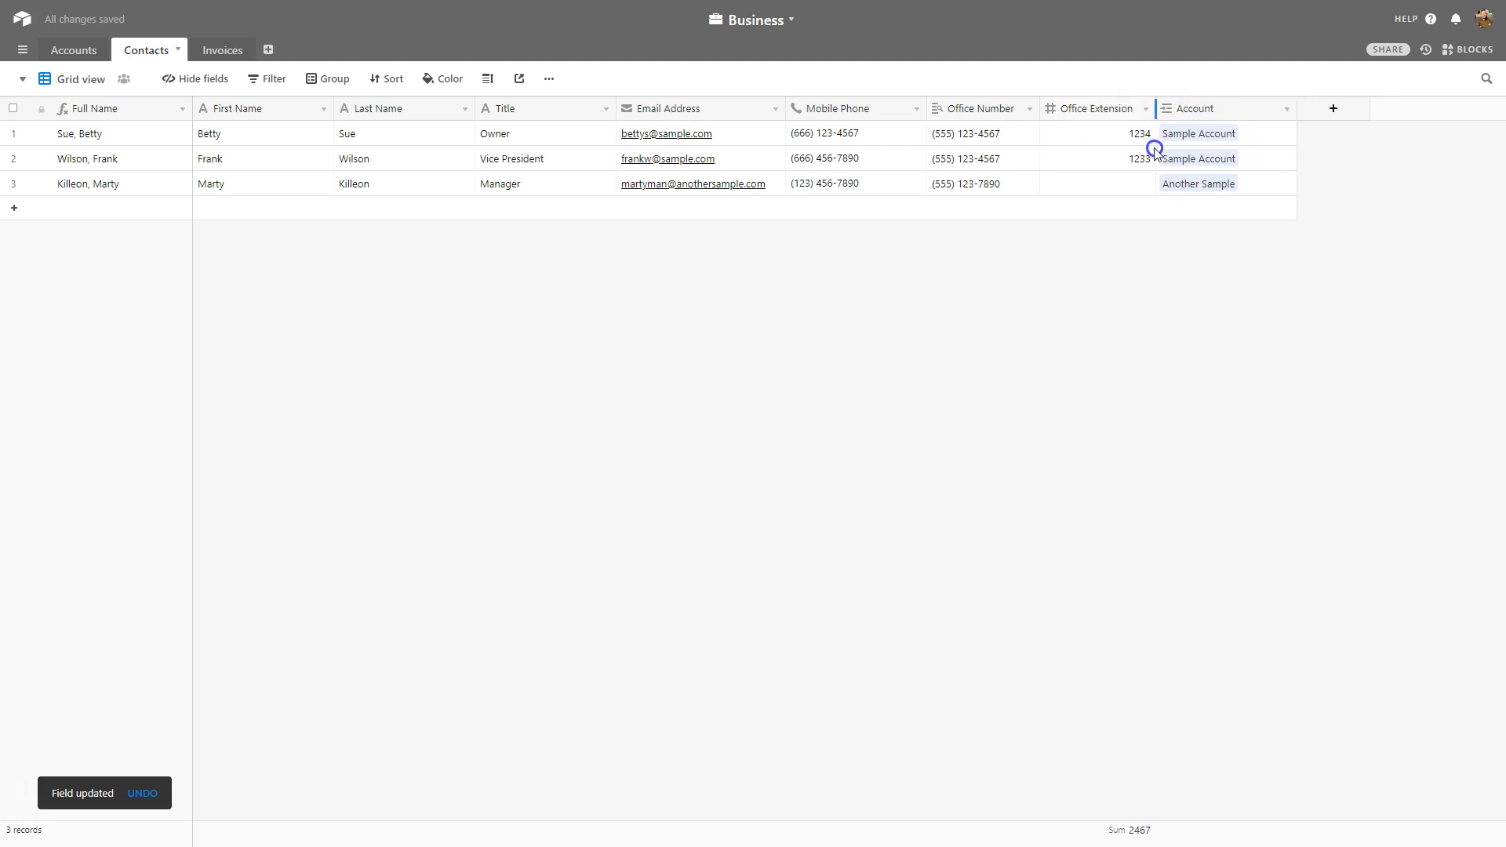
Inspect the first contact's mobile phone and Office Extension cells, then clear the selection.
left_click(872, 140)
key("Right")
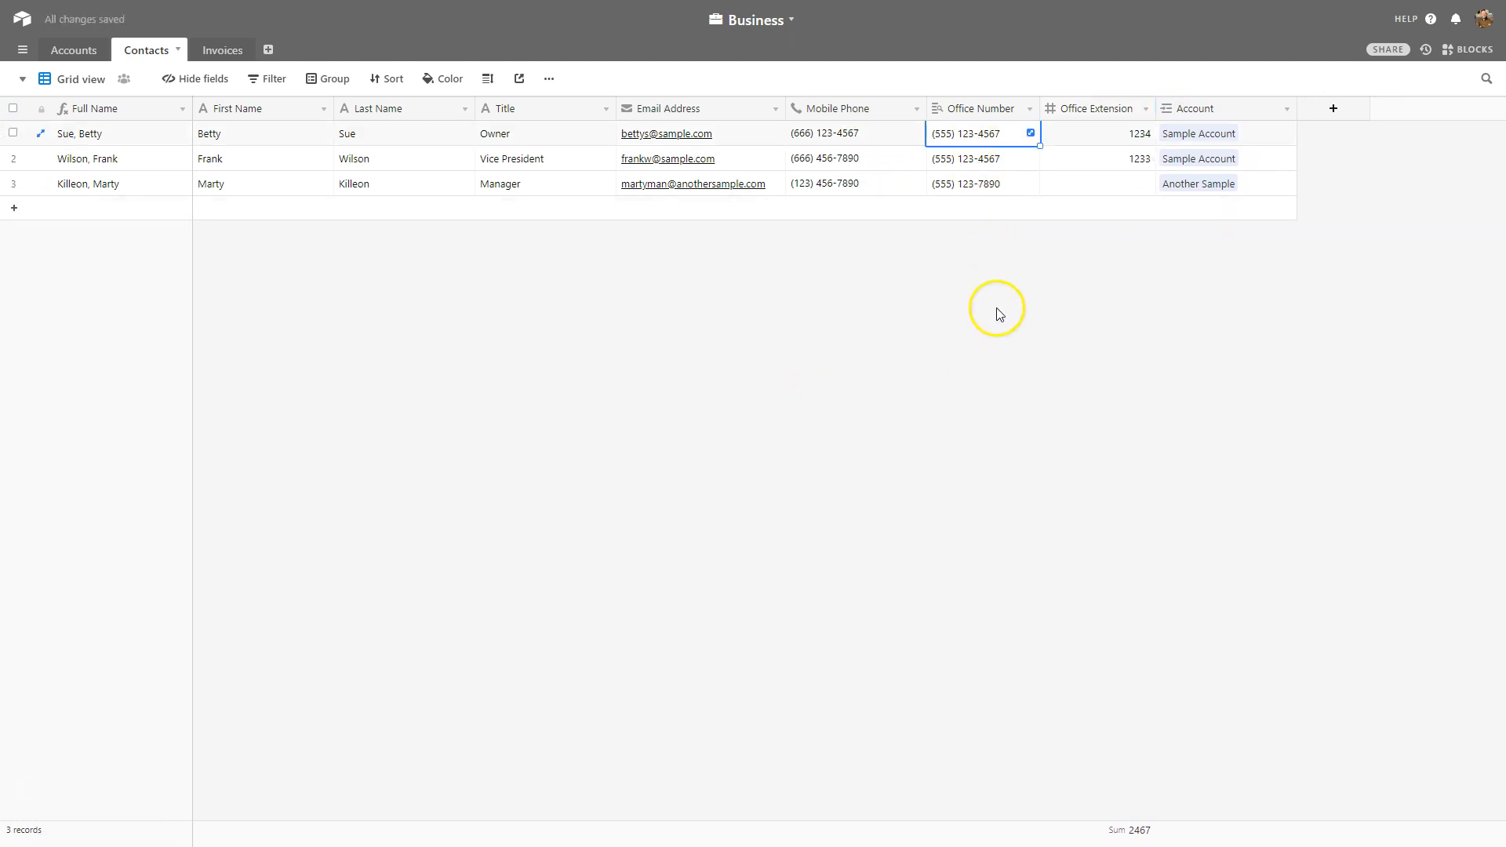
left_click(1125, 143)
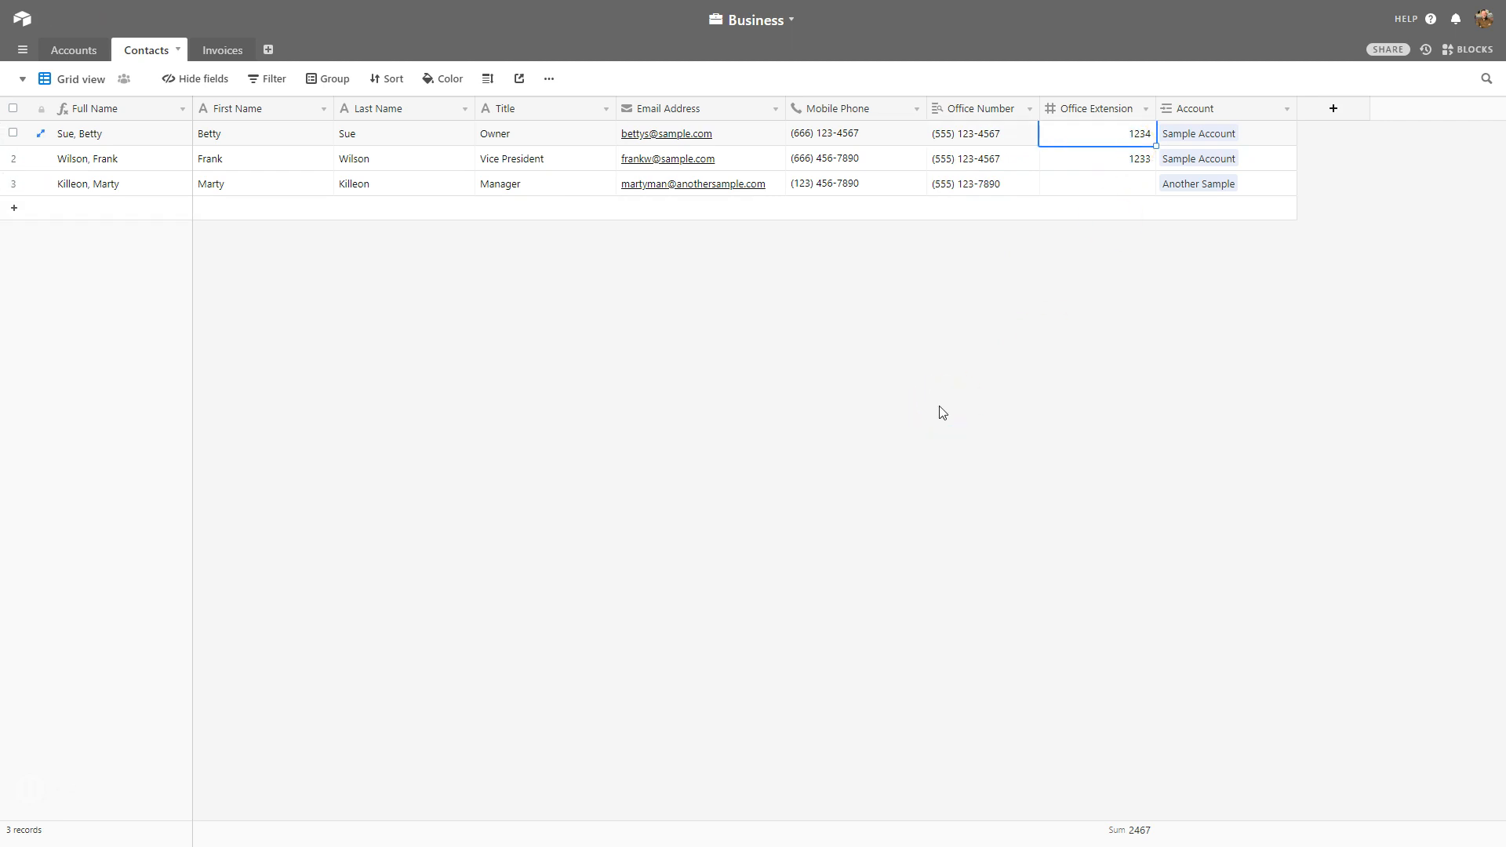
left_click(1102, 310)
In the Accounts table, review the Sample Account record's linked invoices.
left_click(74, 49)
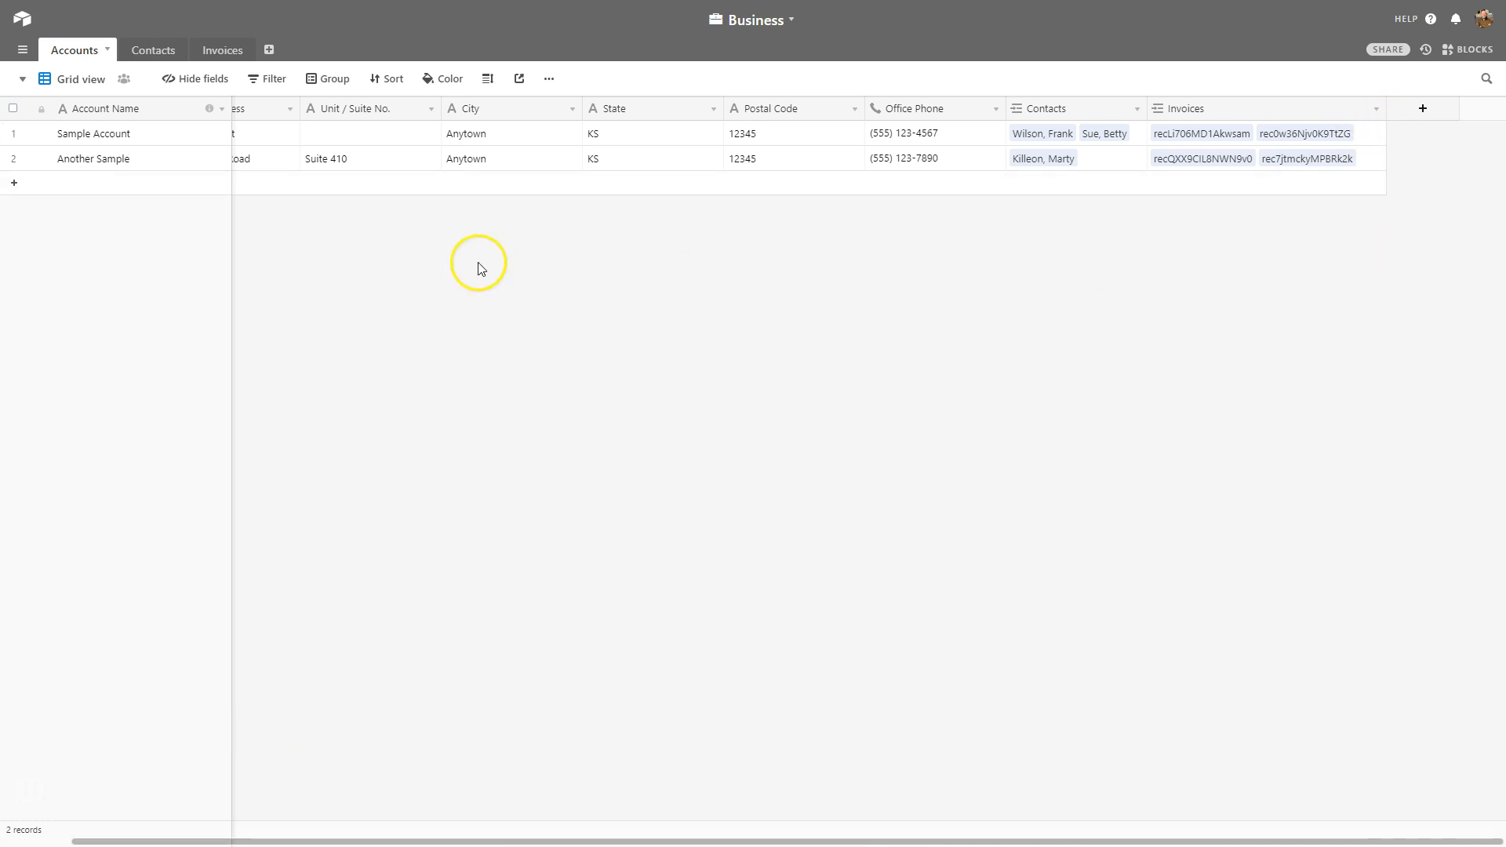
left_click(120, 140)
left_click(1205, 138)
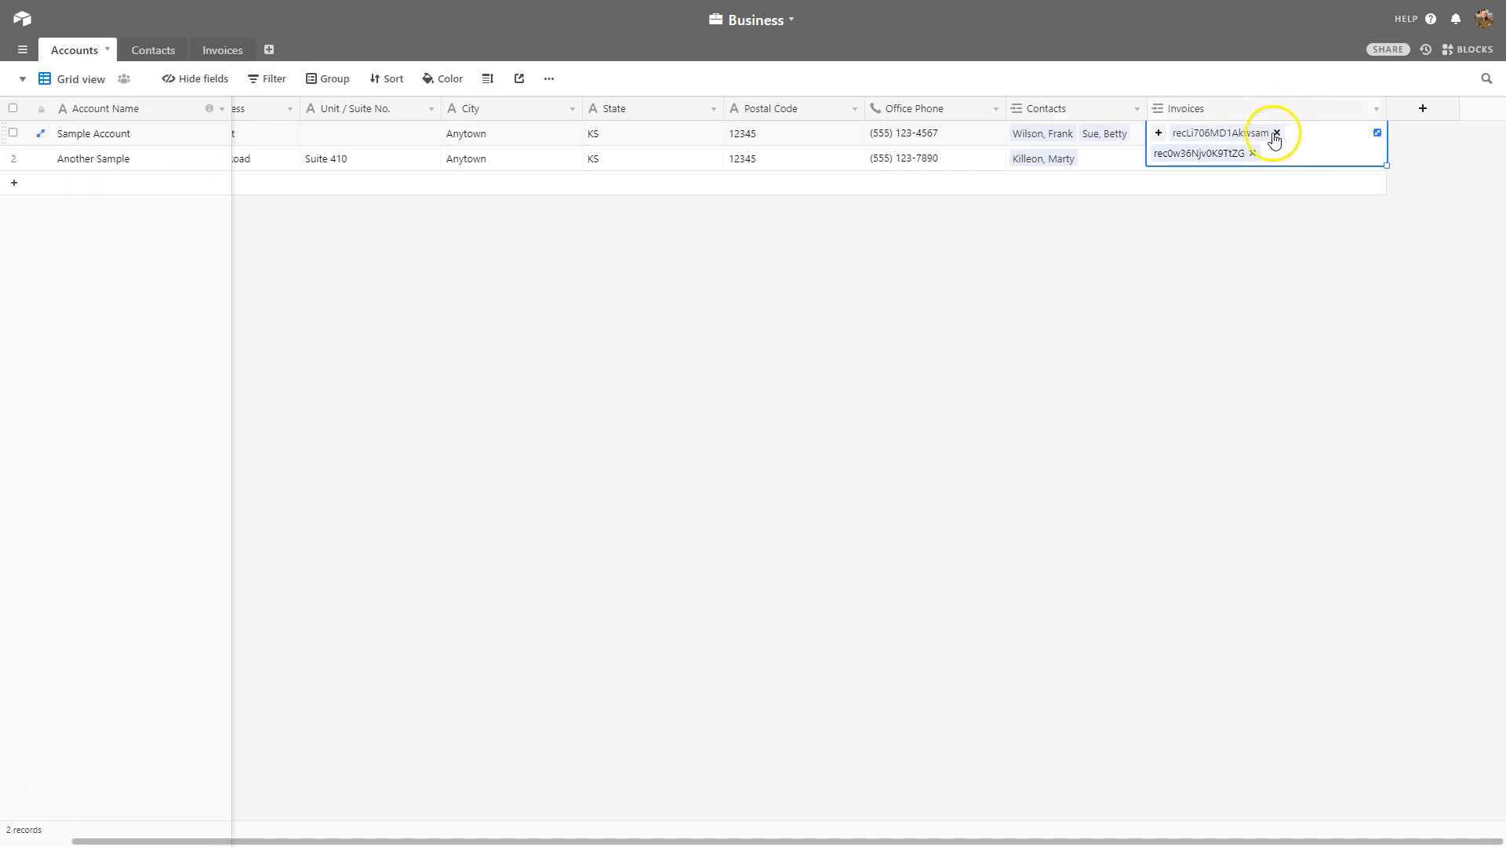
left_click(1284, 291)
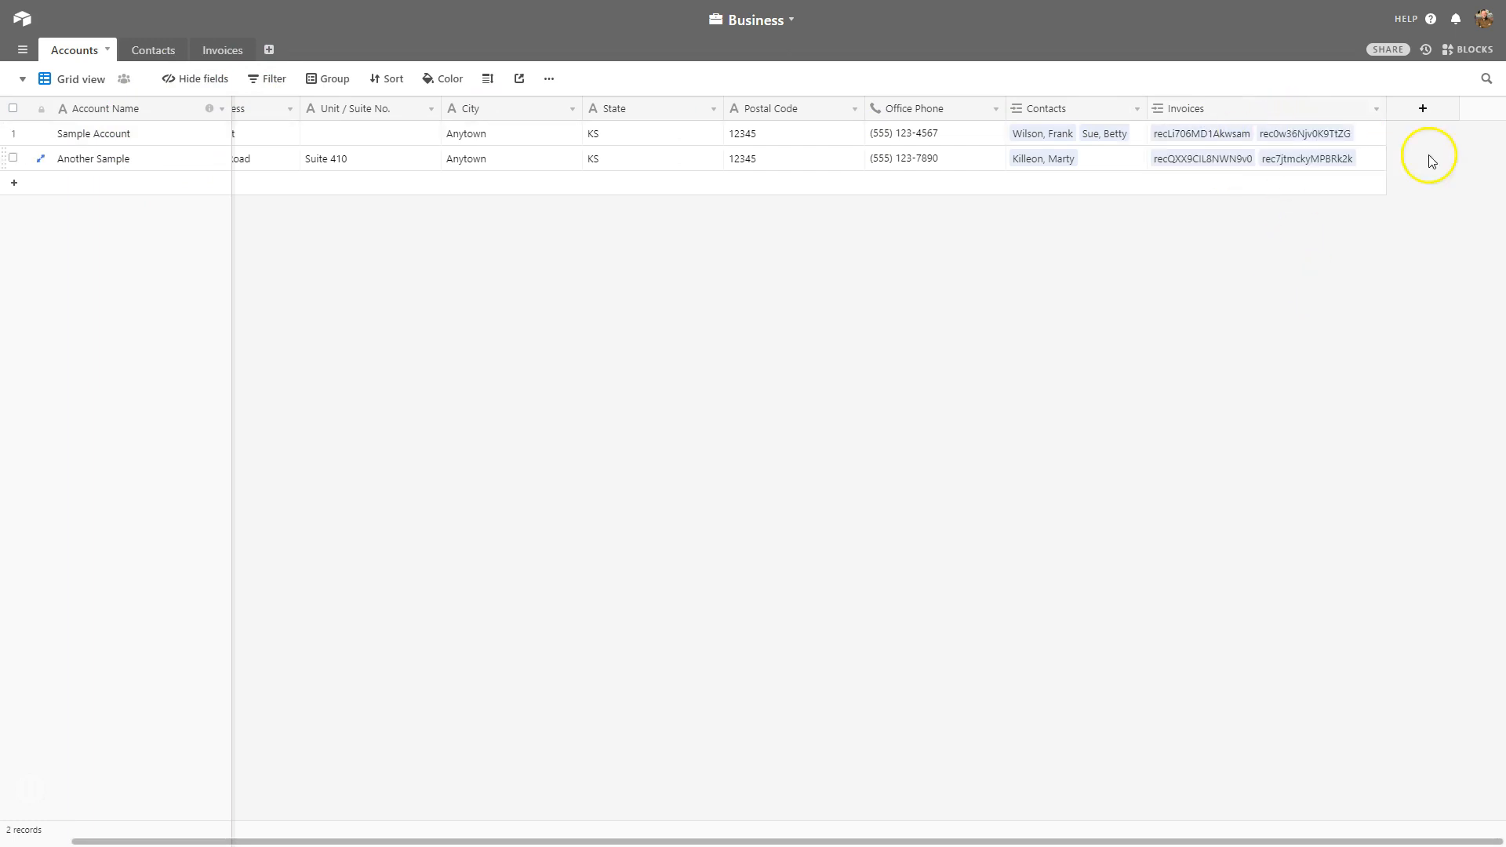
Add a new field named Money Owed with the Rollup field type.
left_click(1422, 108)
type("Money")
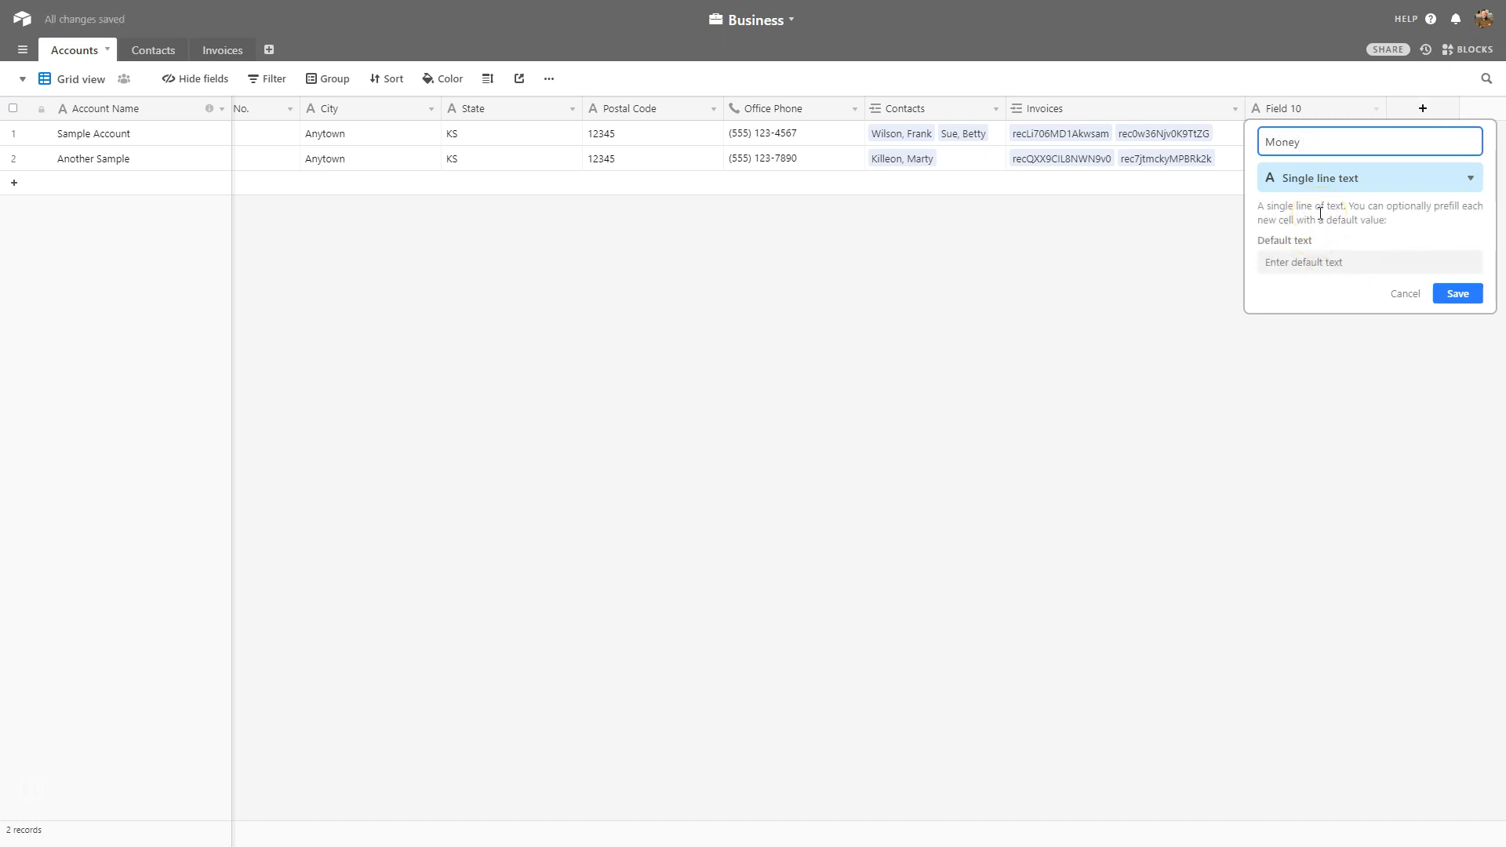
type(" Owed")
left_click(1345, 178)
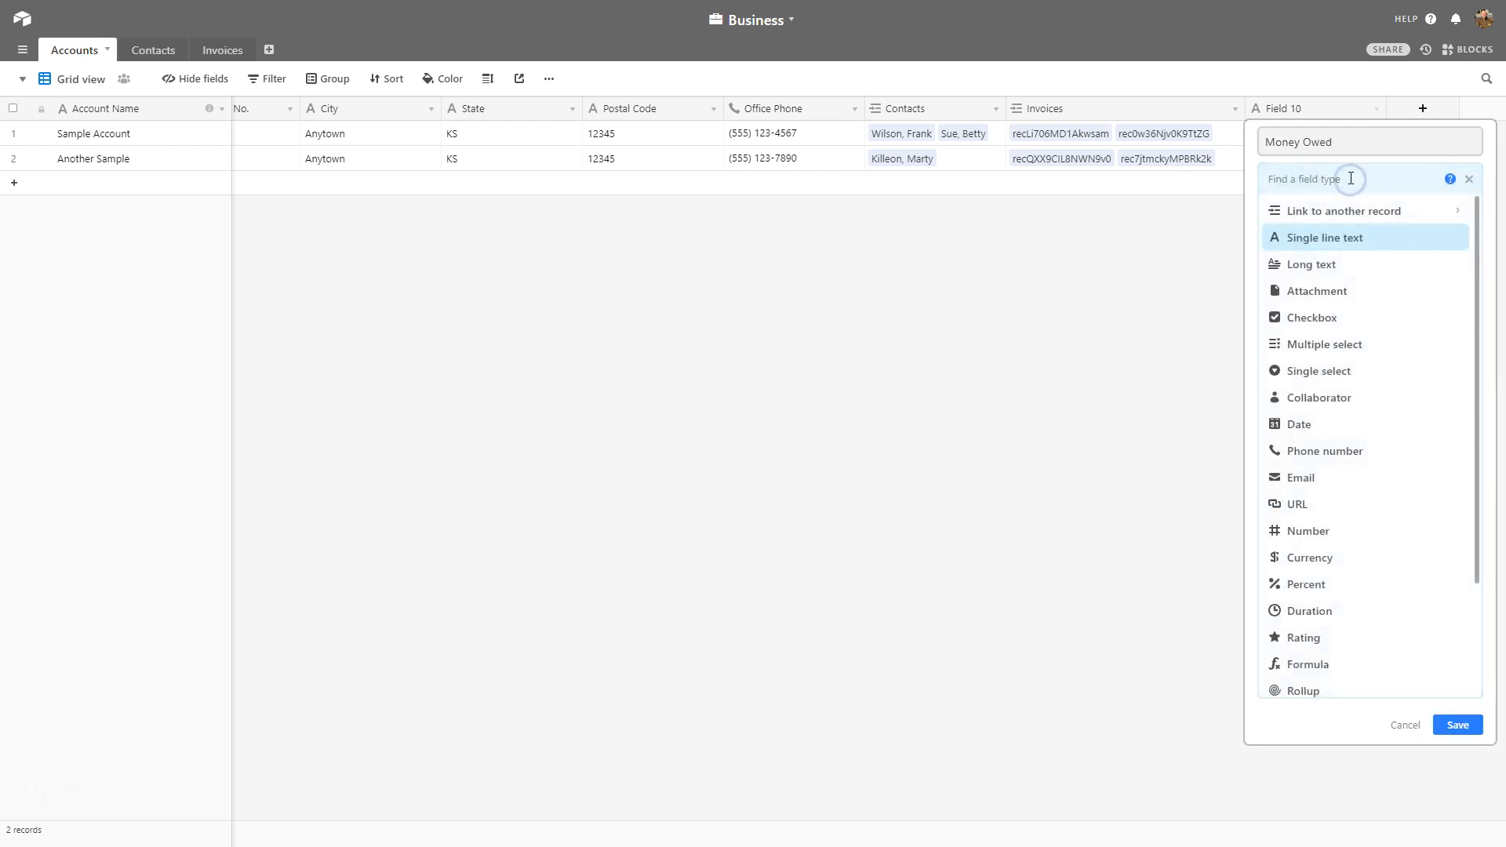
scroll(1368, 478, "down", 1)
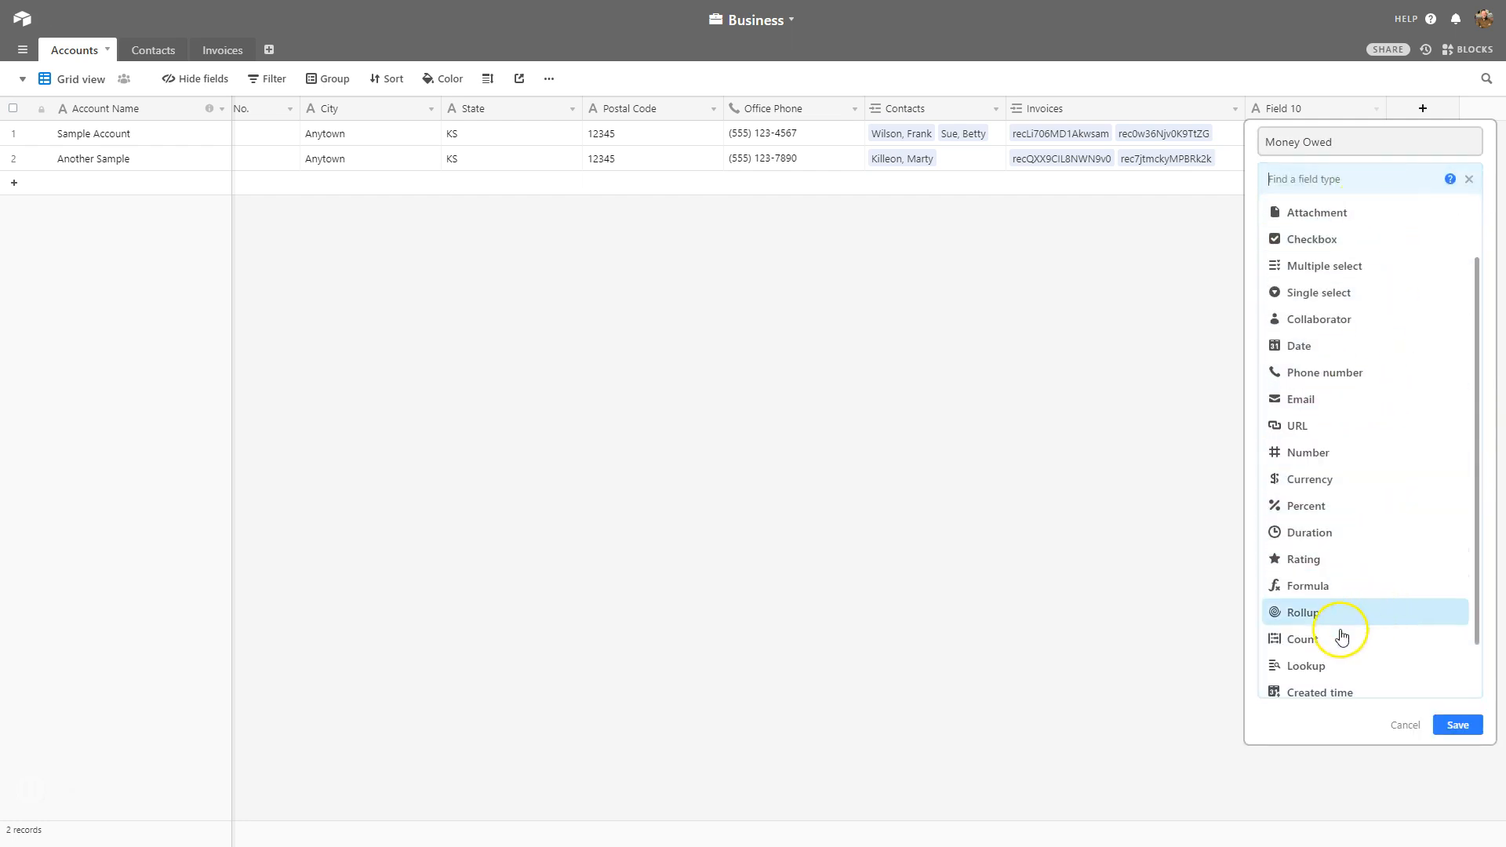
left_click(1368, 614)
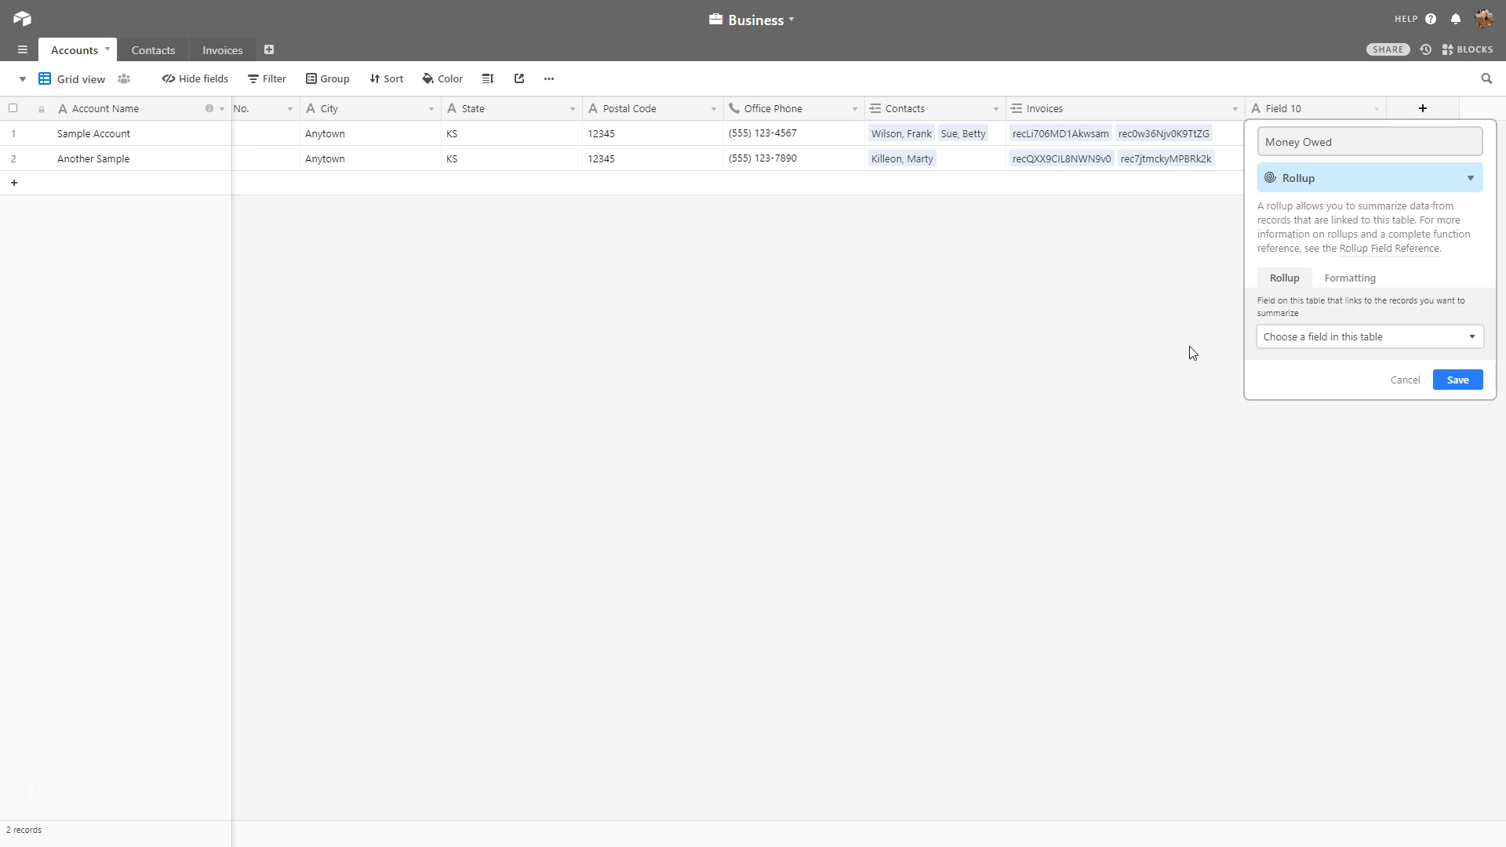
left_click(1332, 335)
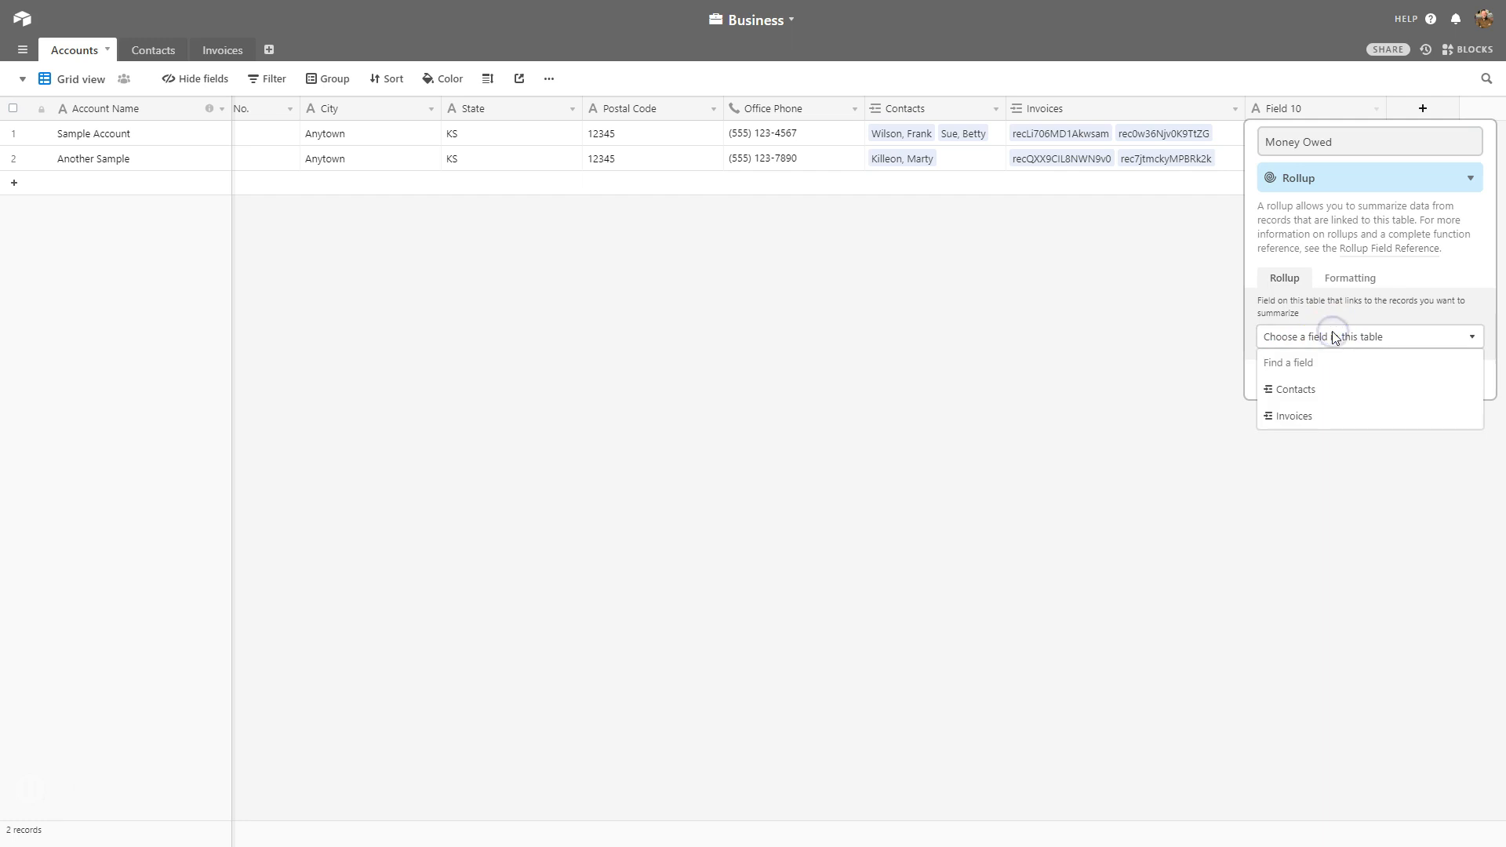
Roll up the linked Invoices' Amount Owed values using SUM(values).
left_click(1338, 413)
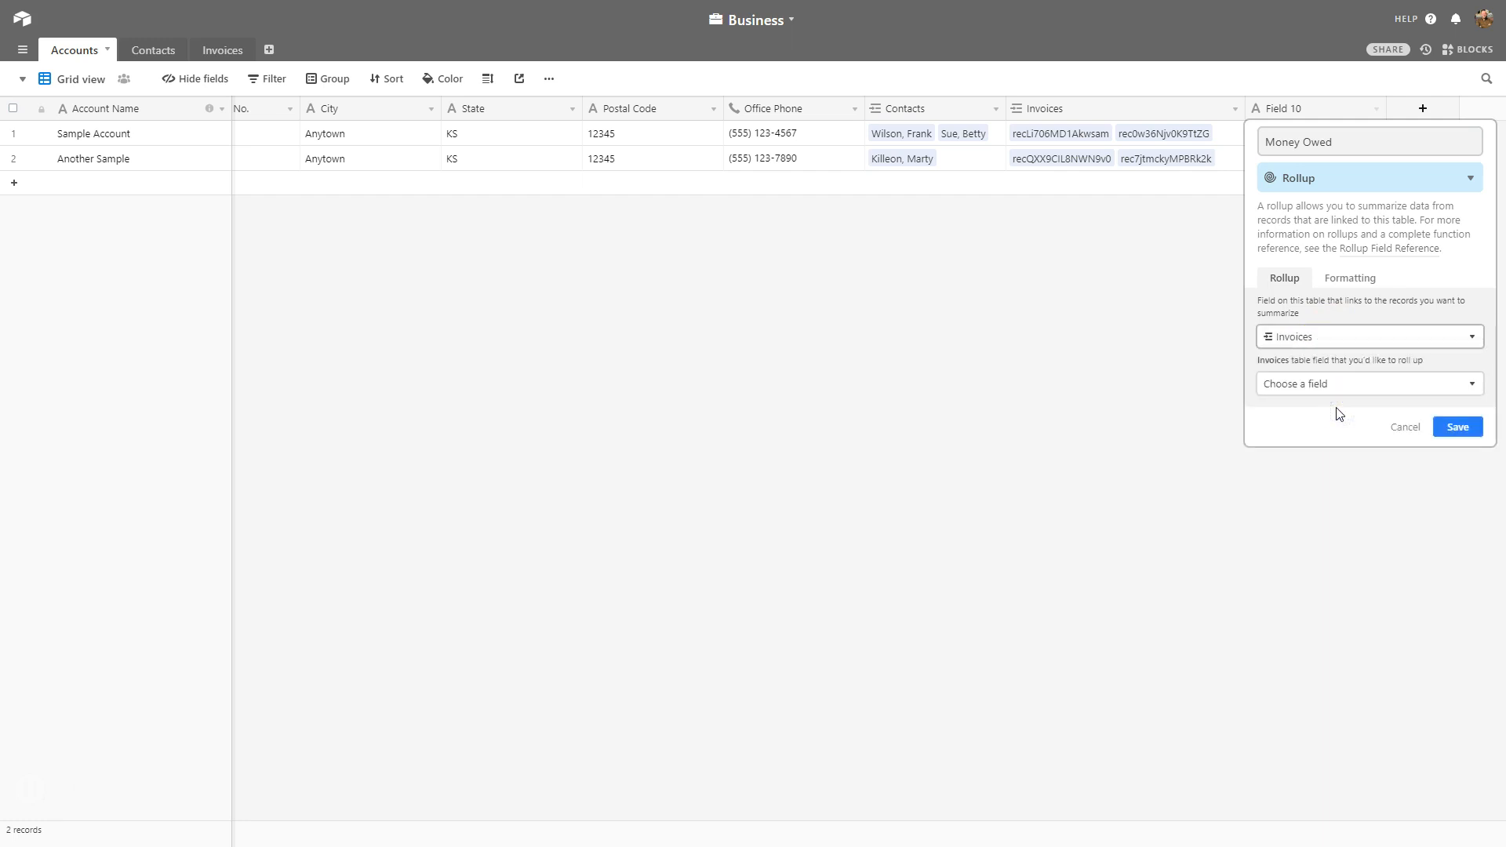
left_click(1369, 383)
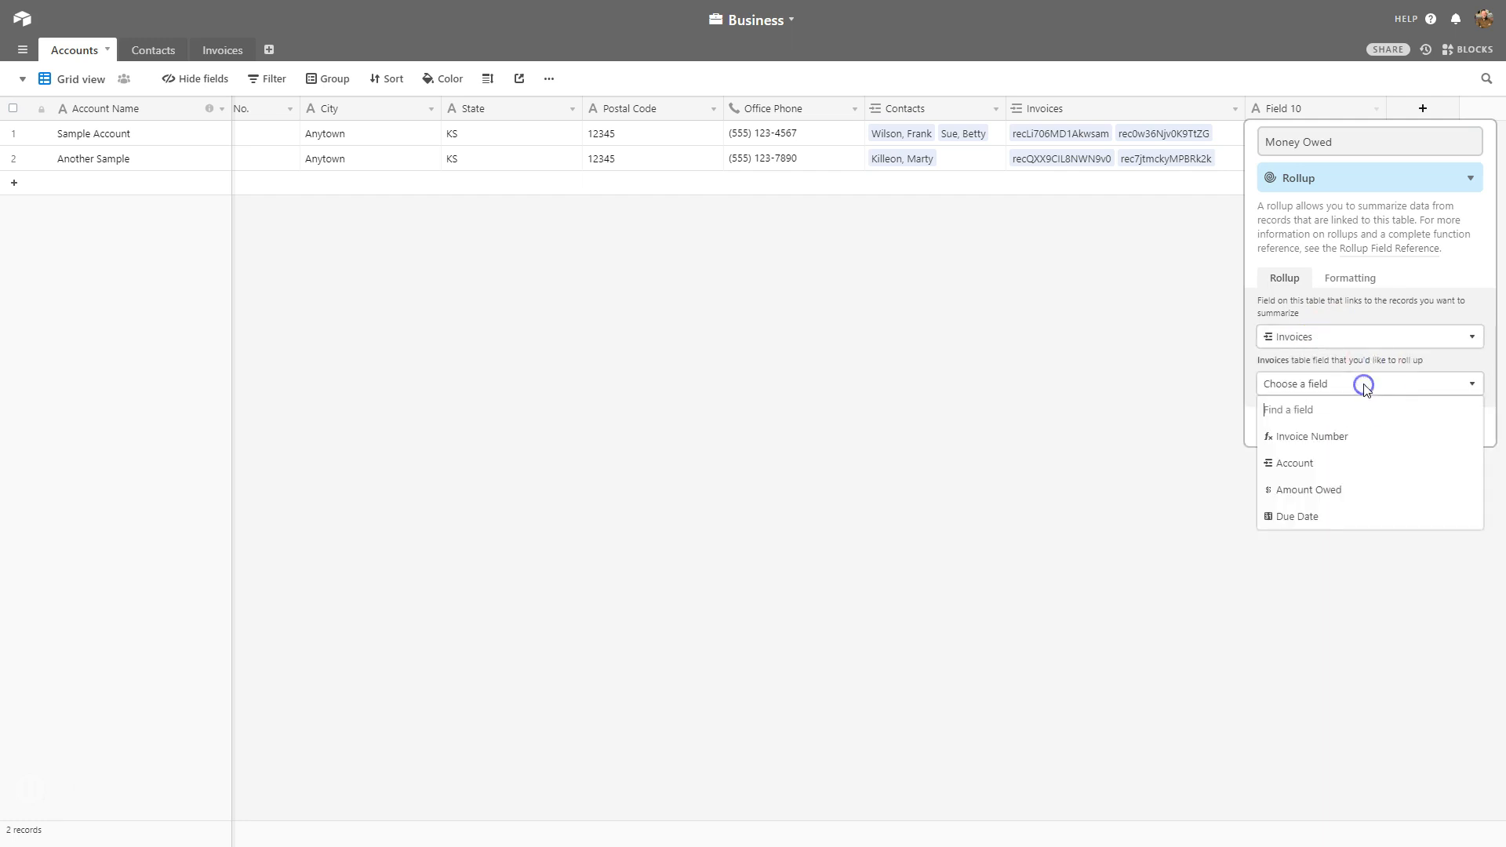
left_click(1348, 492)
left_click(1321, 451)
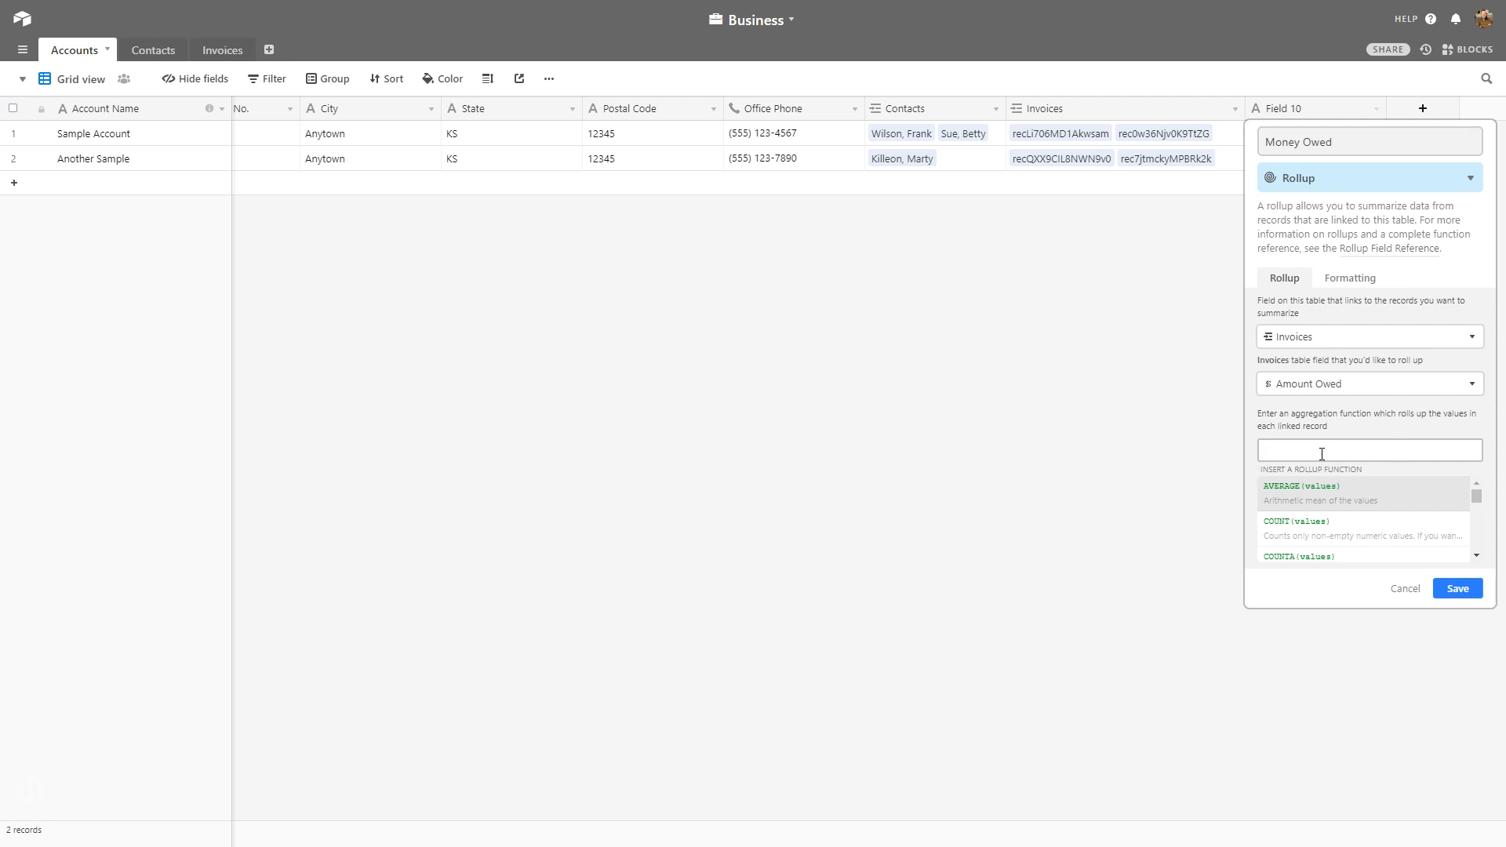
scroll(1356, 522, "down", 3)
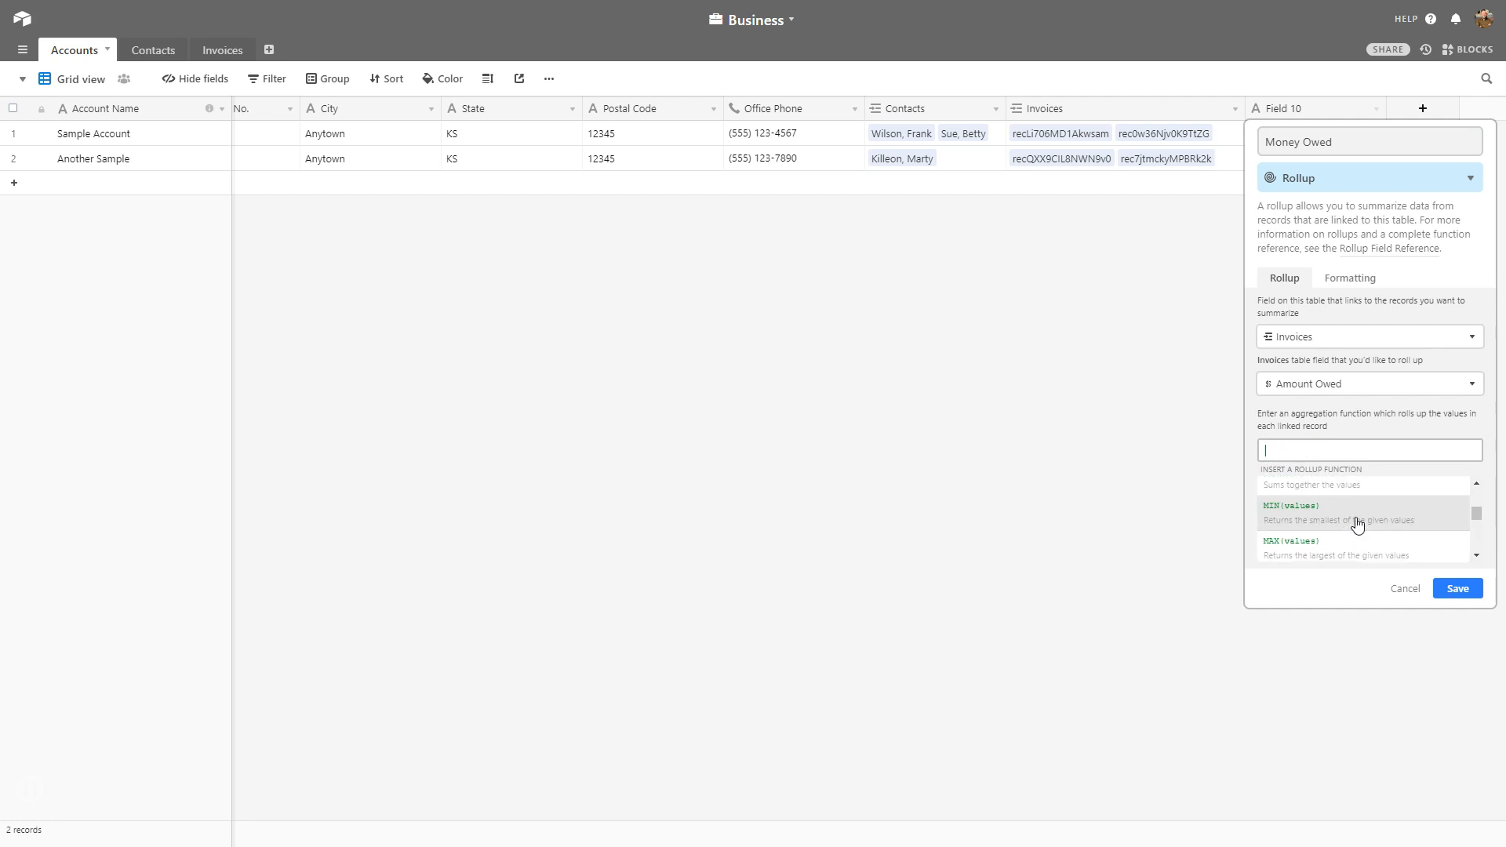
left_click(1343, 517)
scroll(1337, 522, "up", 3)
left_click(1343, 551)
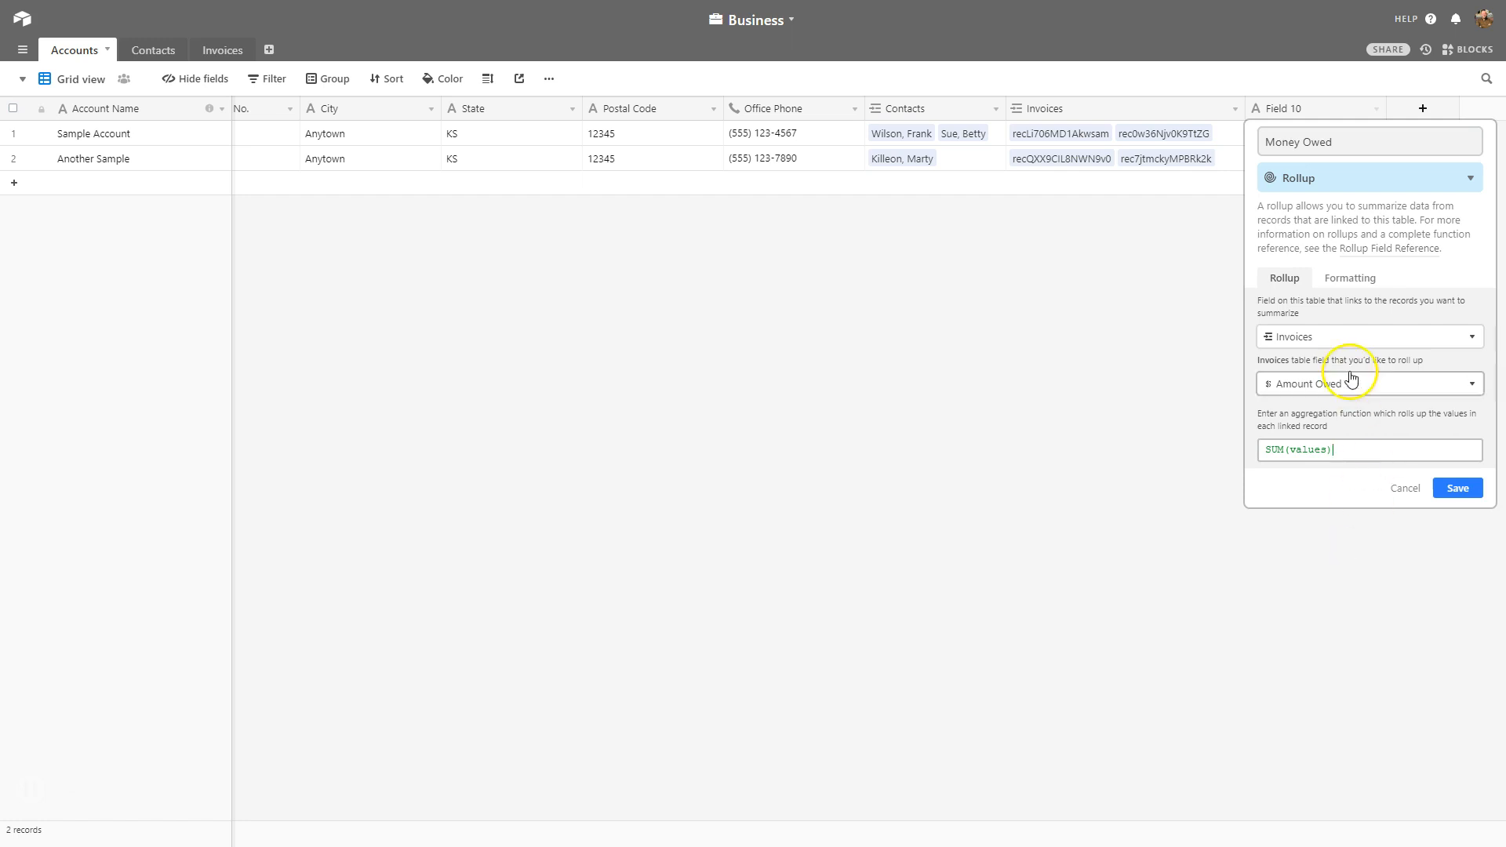
Format Money Owed as Currency ($5.00) and save, showing $1,861.00 and $820.00.
left_click(1350, 278)
left_click(1284, 333)
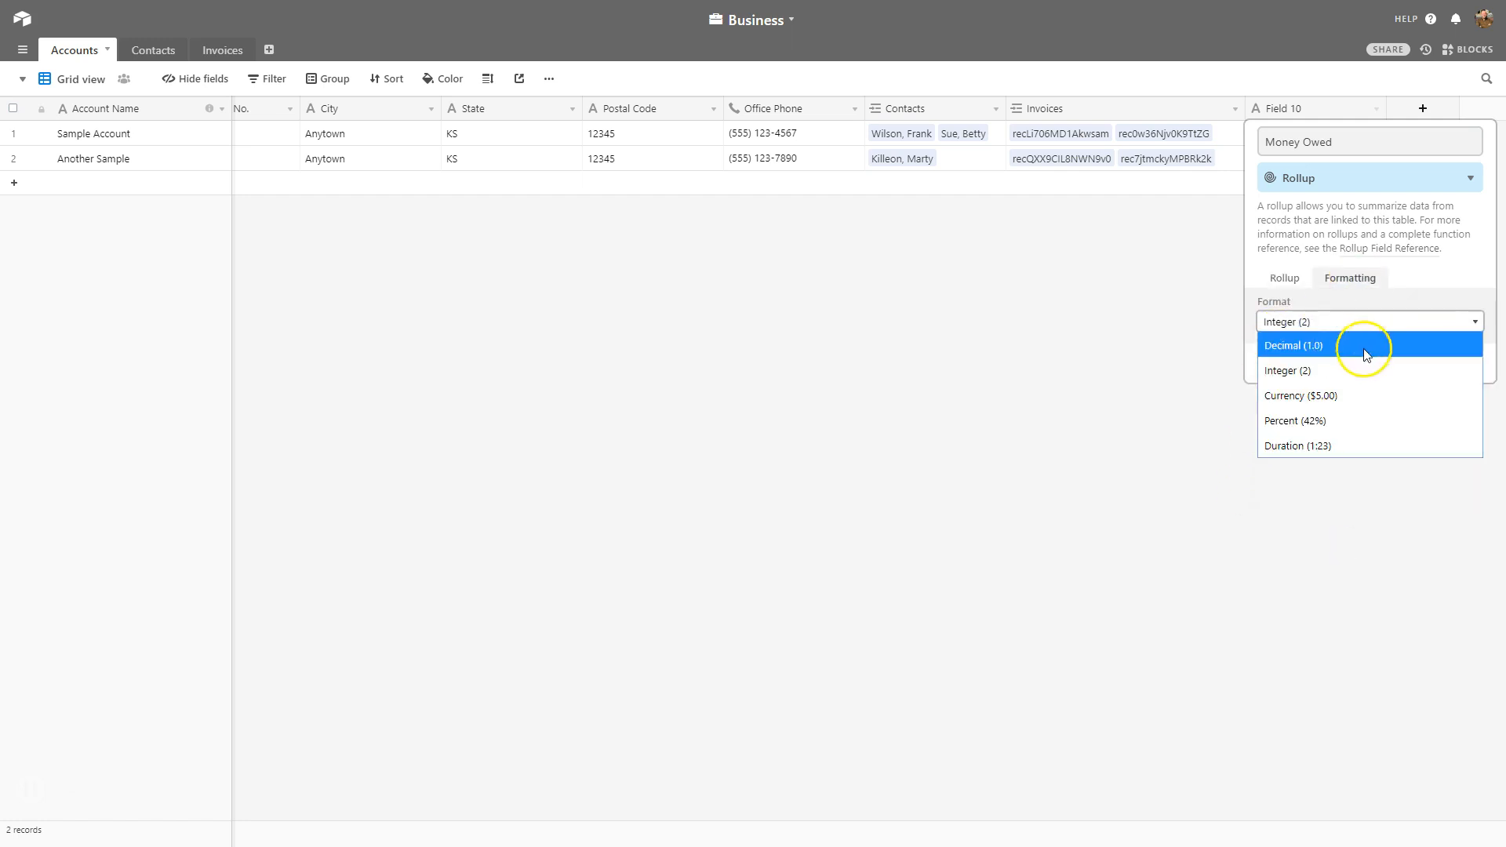
left_click(1360, 393)
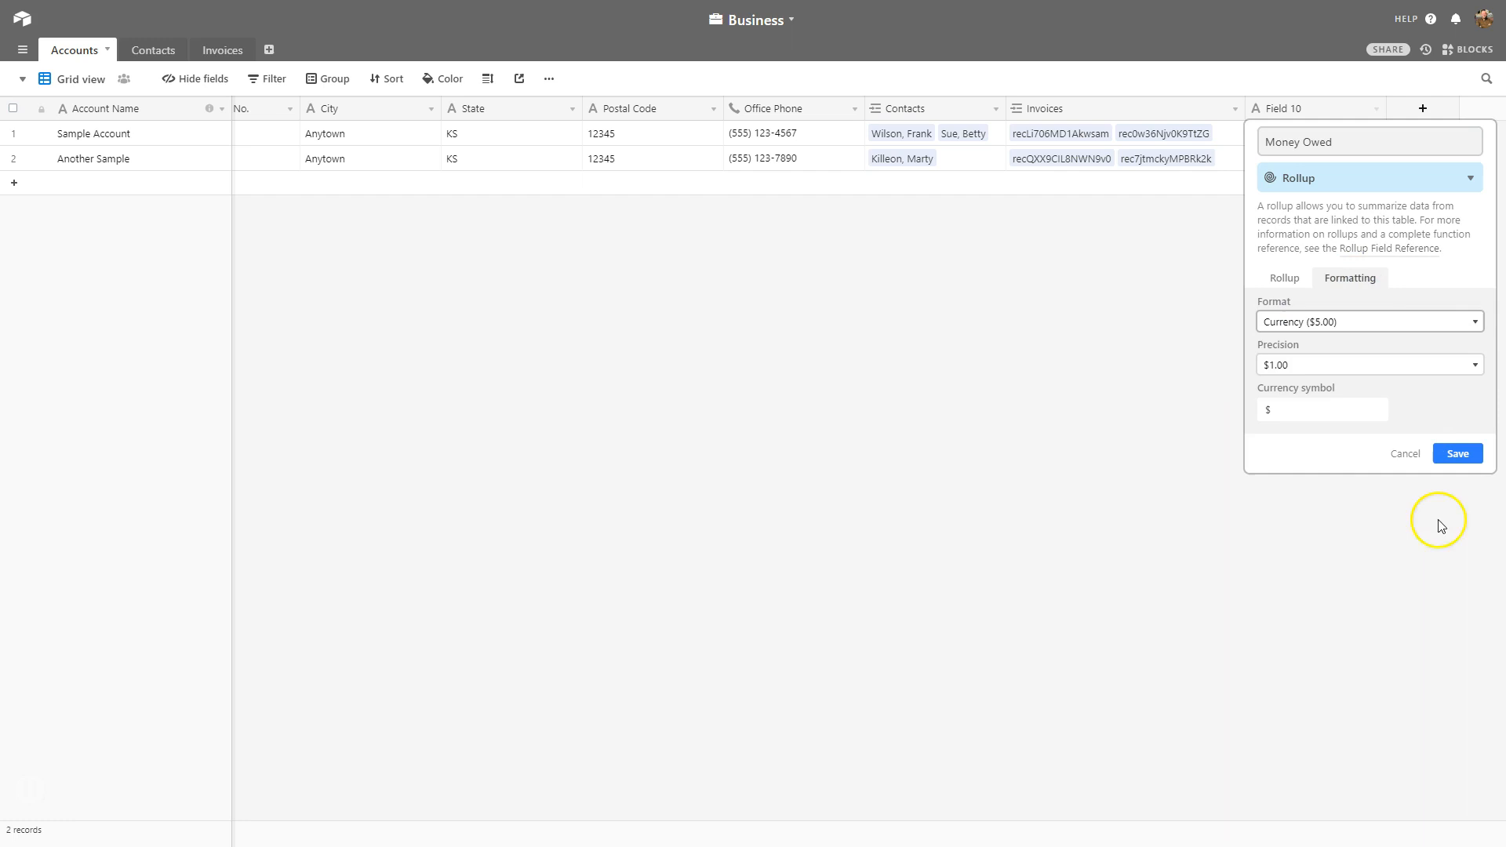
left_click(1461, 456)
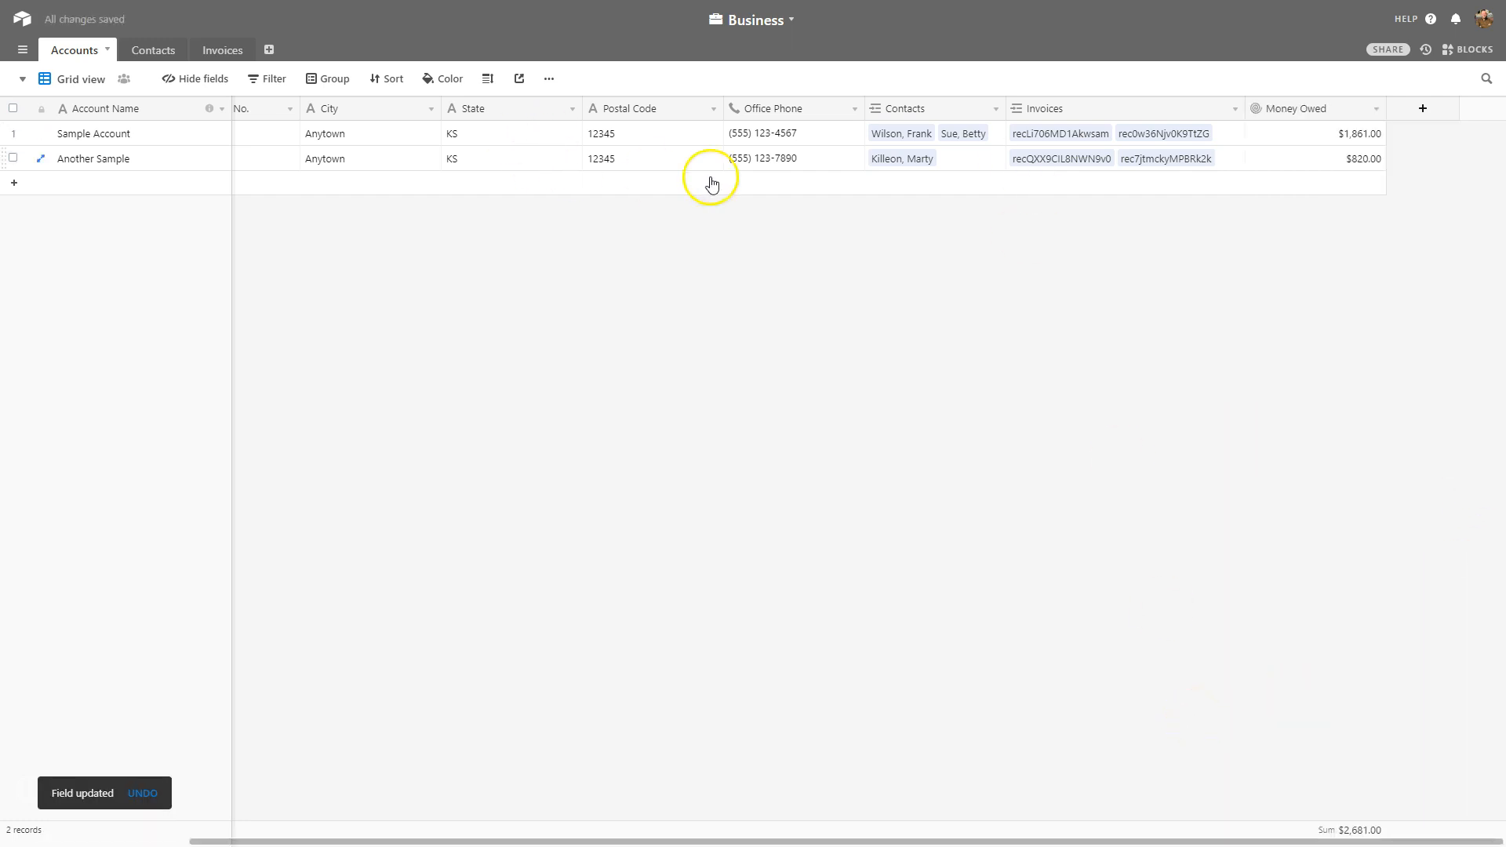
left_click(1267, 143)
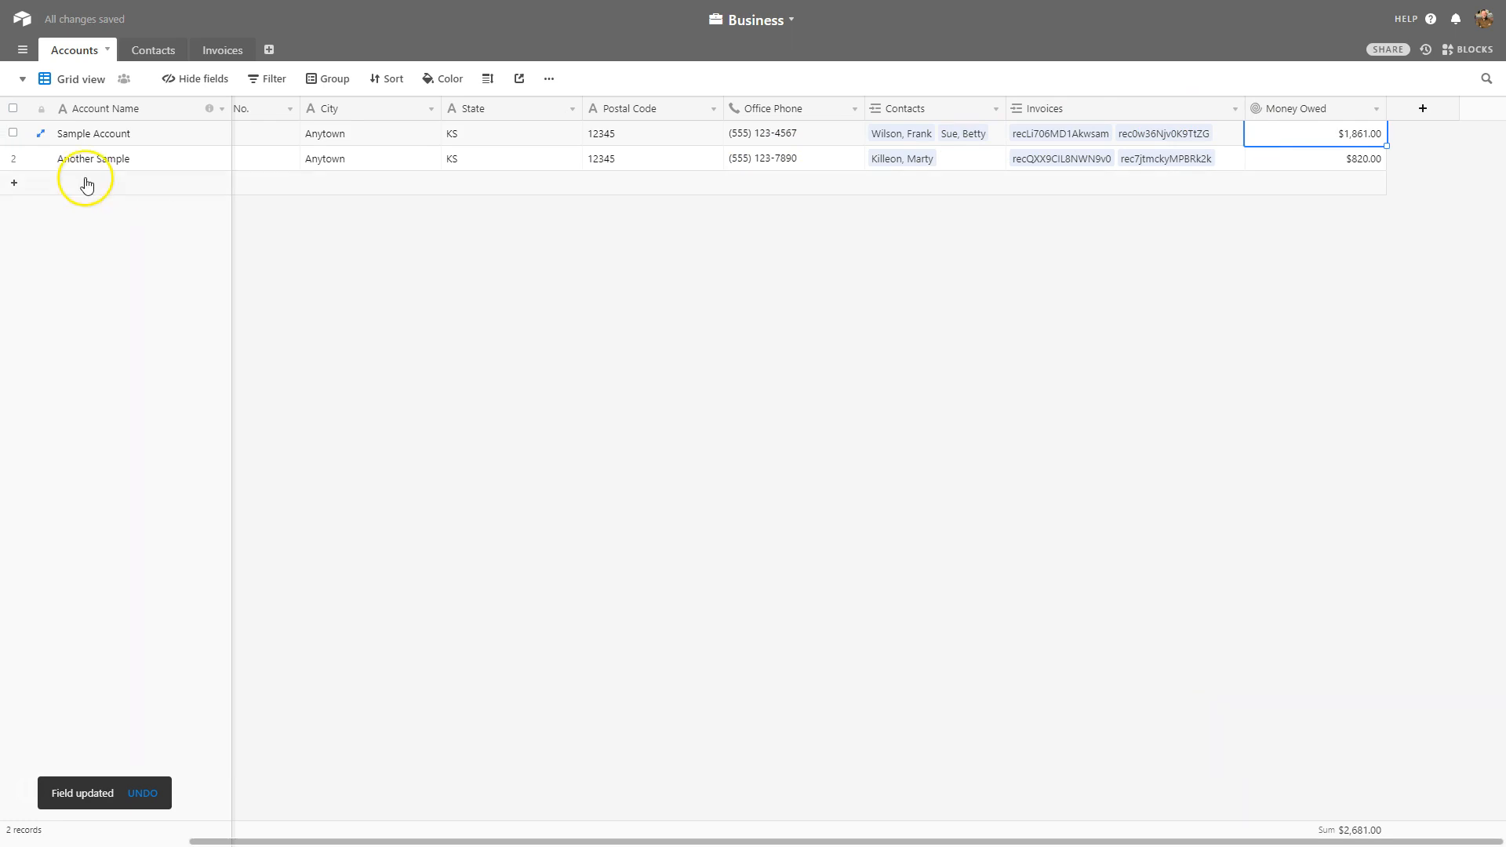
left_click(1365, 158)
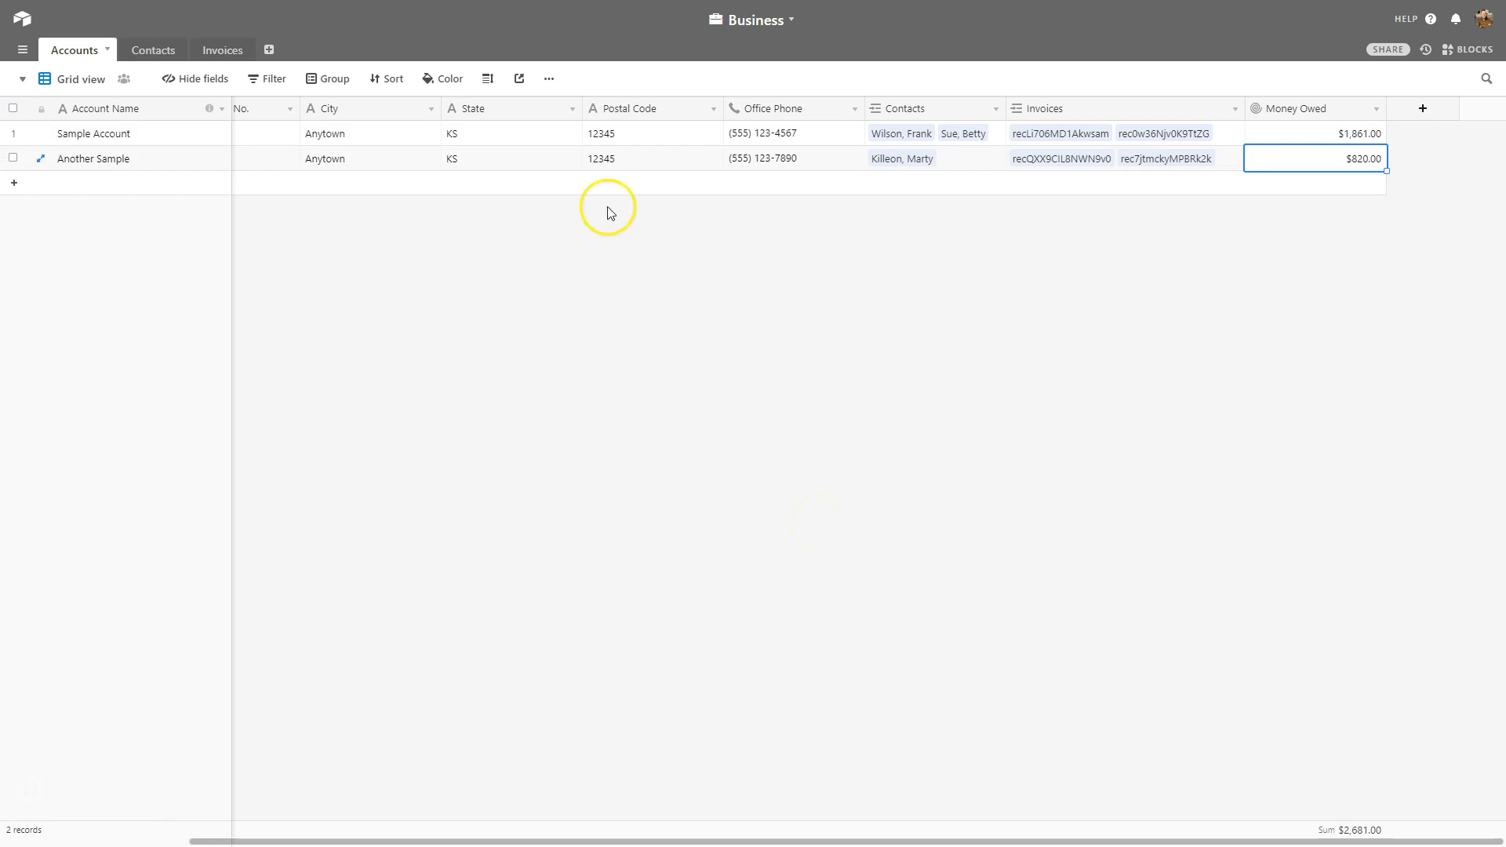
left_click(238, 56)
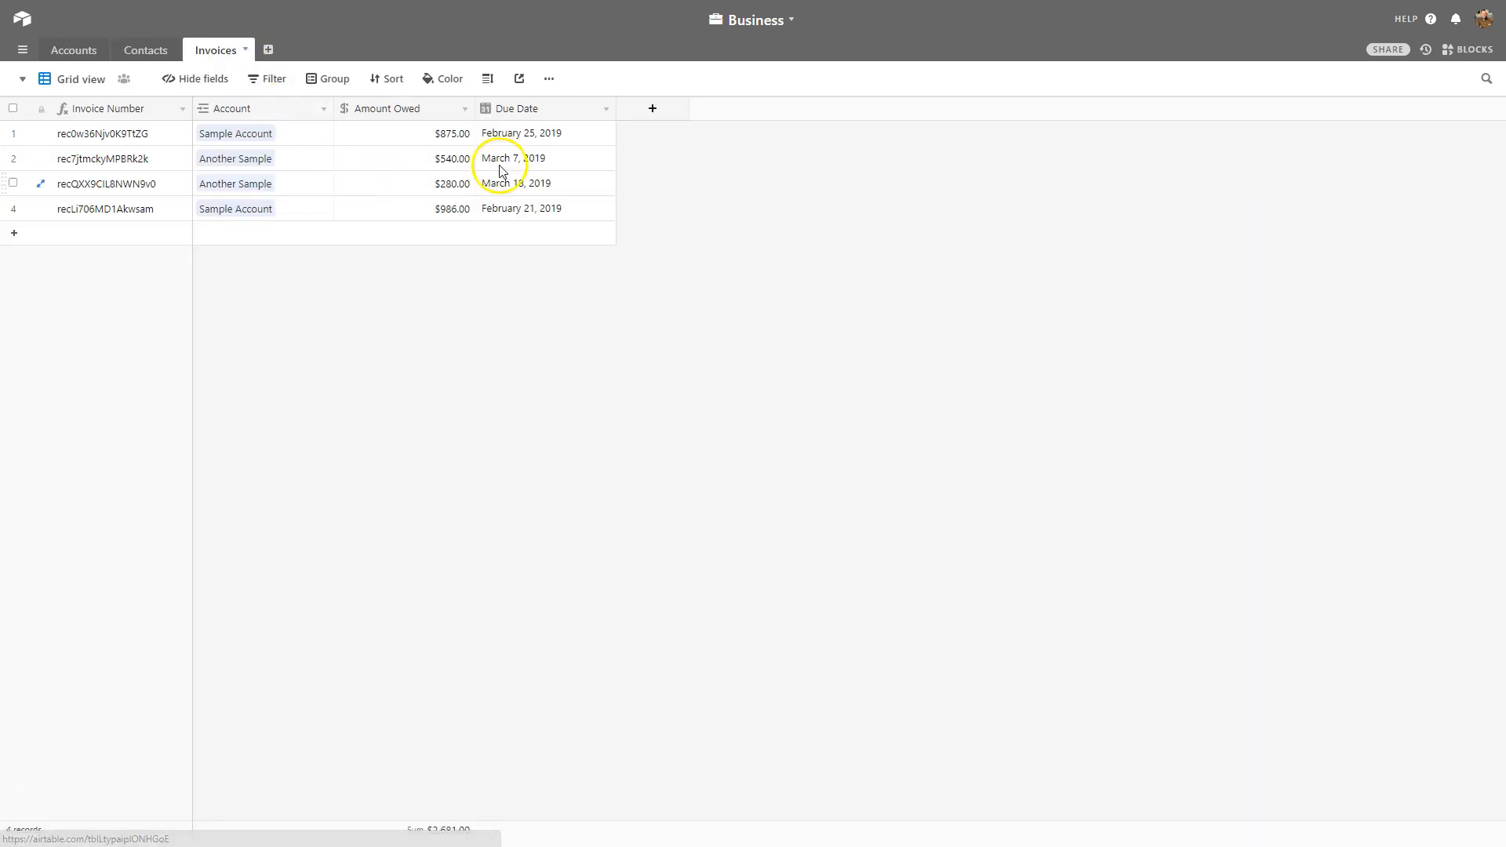
left_click_drag(444, 161, 446, 175)
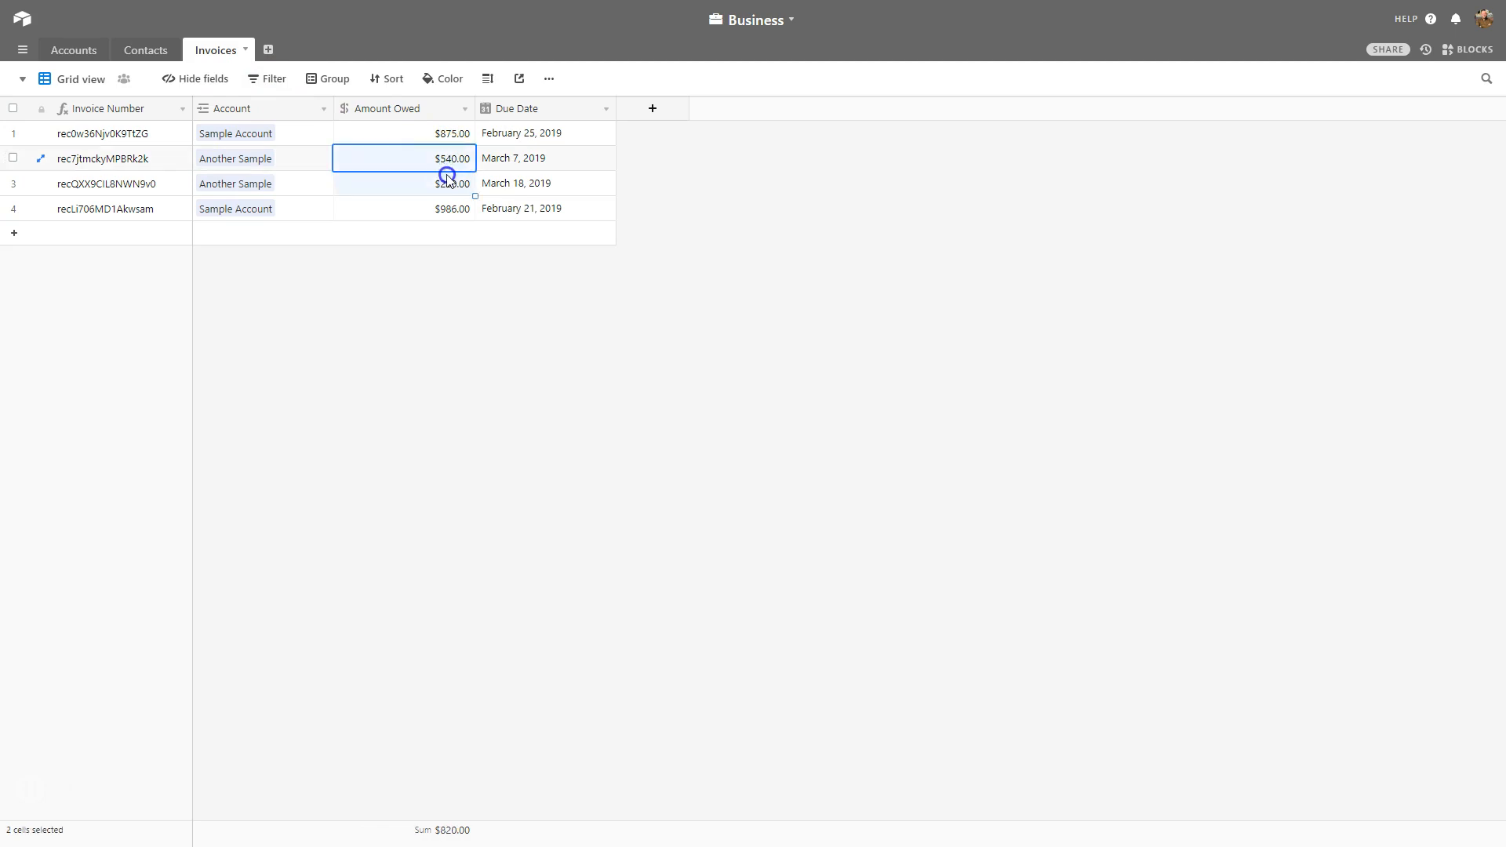
left_click(446, 133)
left_click(441, 210)
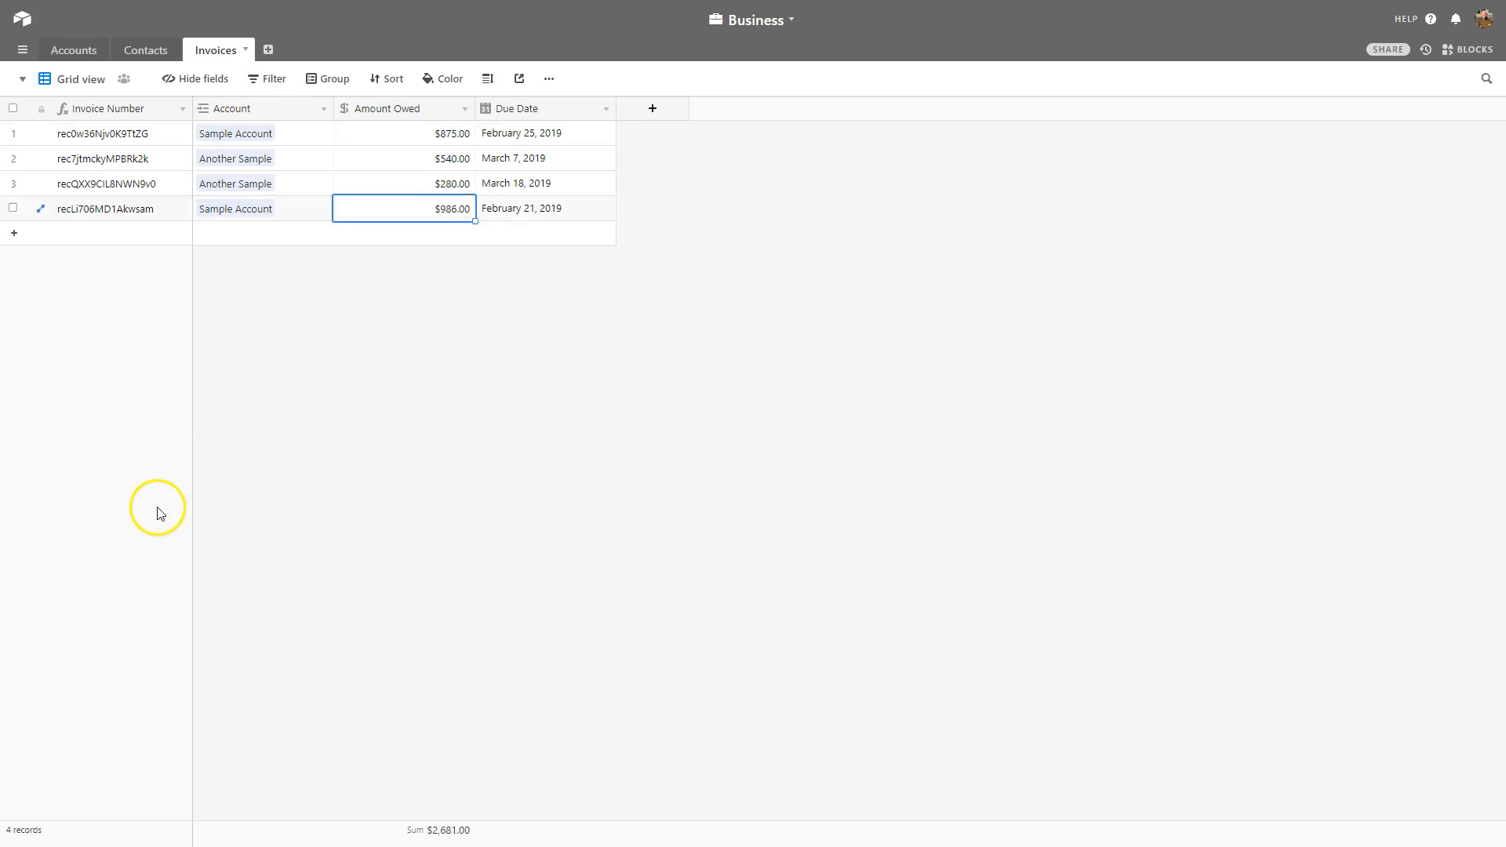
left_click(72, 50)
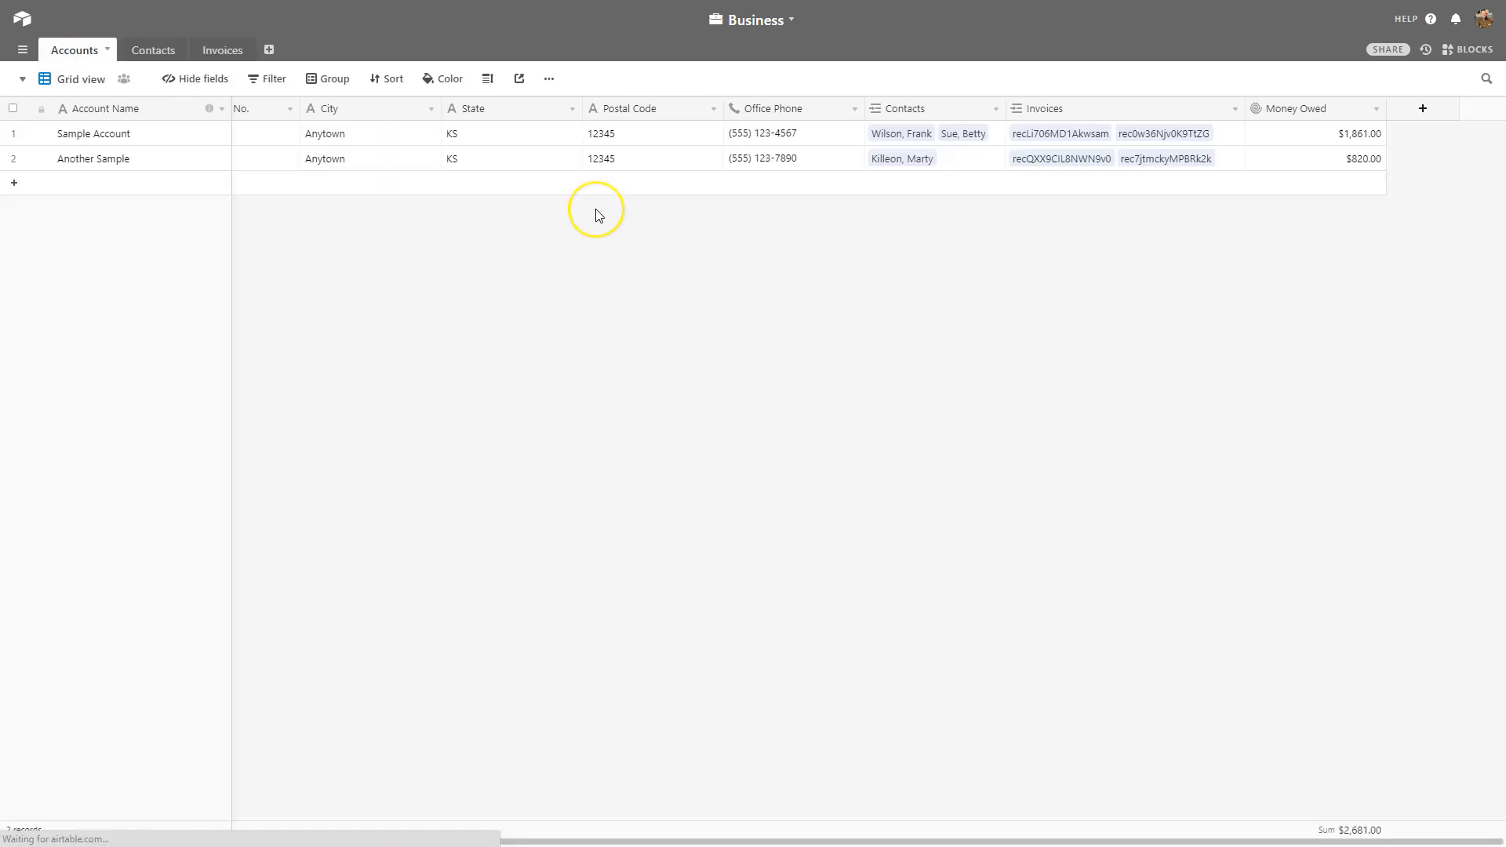